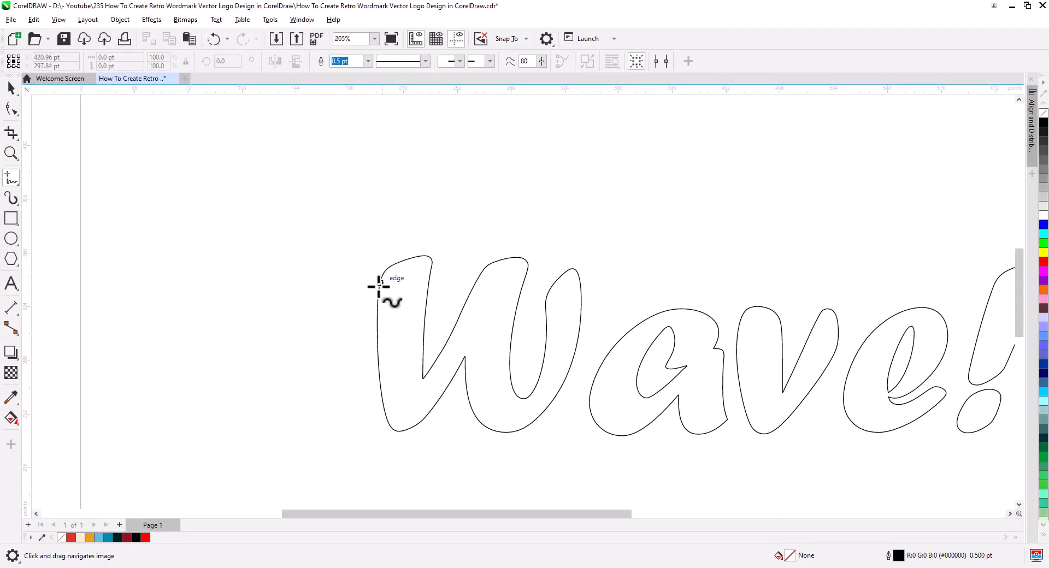
Draw swash curves on the W: a large curl on the left stem, a loop on the middle stem and a hook on the right.
{"action": "left_click", "coordinate": [380, 308]}
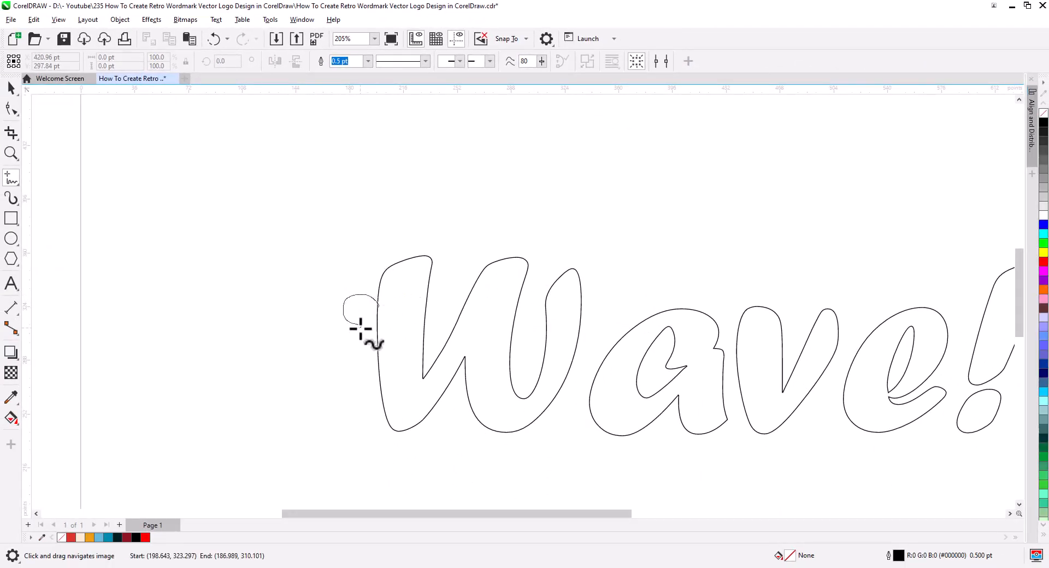
{"action": "mouse_move", "coordinate": [312, 253]}
{"action": "left_mouse_down"}
{"action": "mouse_move", "coordinate": [401, 228]}
{"action": "mouse_move", "coordinate": [429, 283]}
{"action": "left_mouse_up"}
{"action": "left_click_drag", "start_coordinate": [512, 381], "coordinate": [428, 393]}
{"action": "left_click_drag", "start_coordinate": [461, 316], "coordinate": [469, 264]}
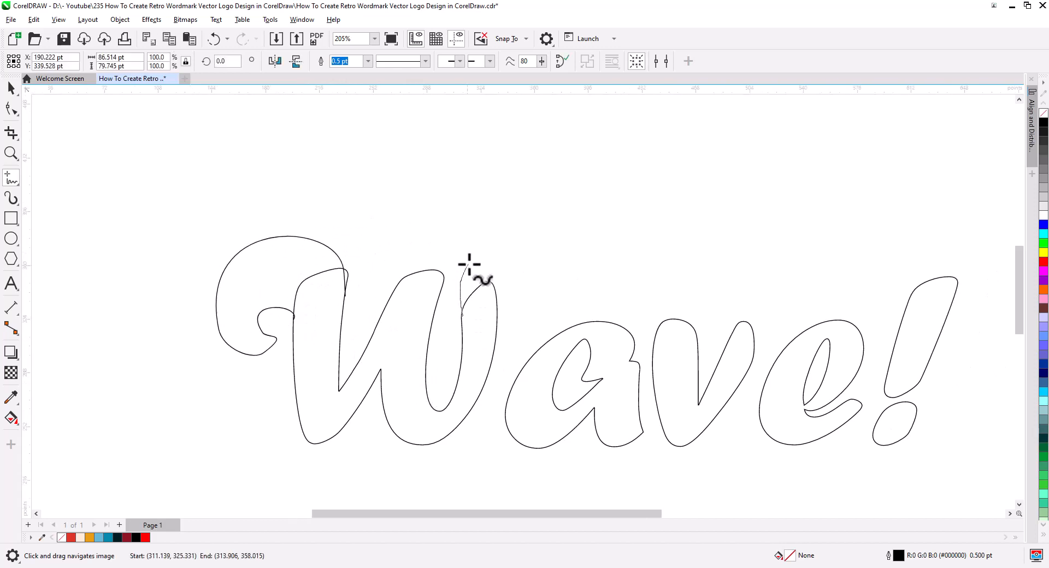
{"action": "left_click_drag", "start_coordinate": [498, 301], "coordinate": [497, 300]}
{"action": "mouse_move", "coordinate": [381, 319]}
{"action": "left_mouse_down"}
{"action": "mouse_move", "coordinate": [403, 260]}
{"action": "mouse_move", "coordinate": [441, 294]}
{"action": "left_mouse_up"}
Draw curves around the a: an outer arc on its left side, a loop above its stem and two connectors to the v.
{"action": "scroll", "coordinate": [604, 406], "scroll_direction": "up", "scroll_amount": 2}
{"action": "left_click_drag", "start_coordinate": [604, 407], "coordinate": [510, 420]}
{"action": "mouse_move", "coordinate": [573, 360]}
{"action": "left_mouse_down"}
{"action": "mouse_move", "coordinate": [573, 338]}
{"action": "mouse_move", "coordinate": [524, 288]}
{"action": "mouse_move", "coordinate": [494, 275]}
{"action": "mouse_move", "coordinate": [353, 443]}
{"action": "left_mouse_up"}
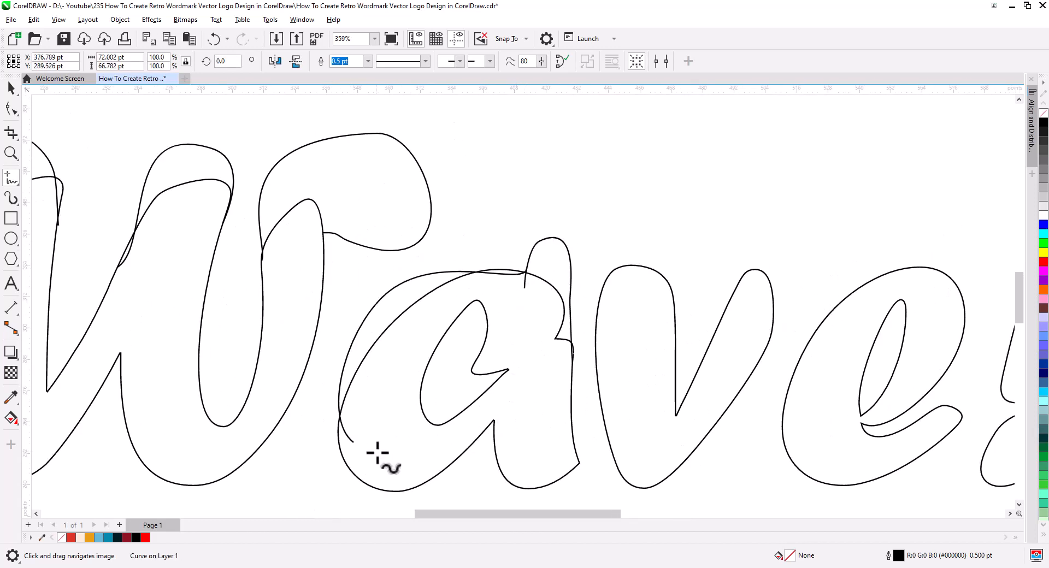
{"action": "left_click_drag", "start_coordinate": [544, 465], "coordinate": [520, 394]}
{"action": "left_click_drag", "start_coordinate": [547, 324], "coordinate": [593, 344]}
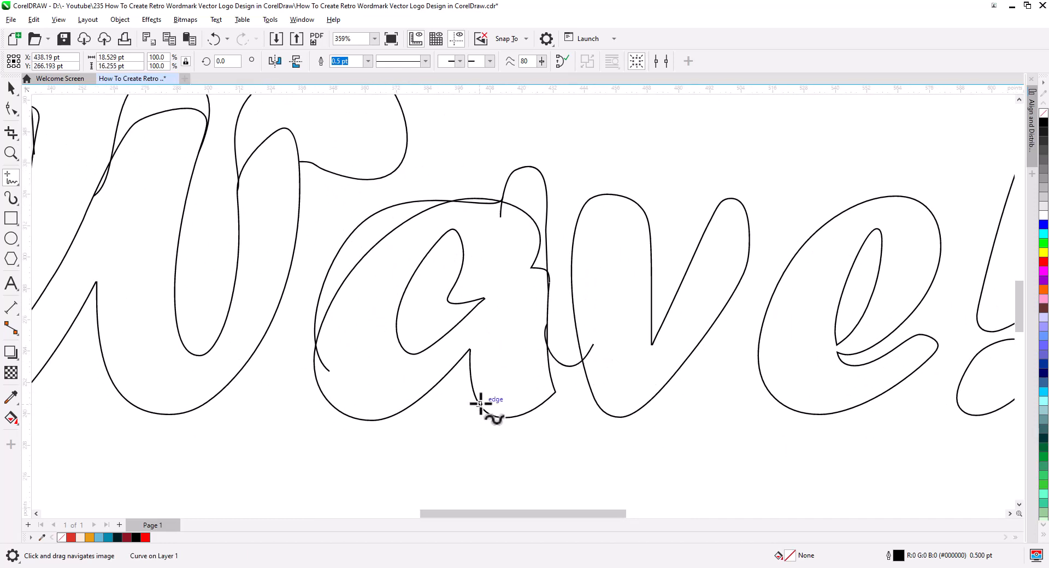
{"action": "left_click_drag", "start_coordinate": [476, 398], "coordinate": [602, 363]}
Draw a long curve from the v's right arm down to the e, plus a short connector between the two letters.
{"action": "left_click_drag", "start_coordinate": [666, 420], "coordinate": [476, 364]}
{"action": "mouse_move", "coordinate": [532, 145]}
{"action": "left_mouse_down"}
{"action": "mouse_move", "coordinate": [496, 206]}
{"action": "mouse_move", "coordinate": [595, 331]}
{"action": "left_mouse_up"}
{"action": "left_click_drag", "start_coordinate": [525, 267], "coordinate": [586, 253]}
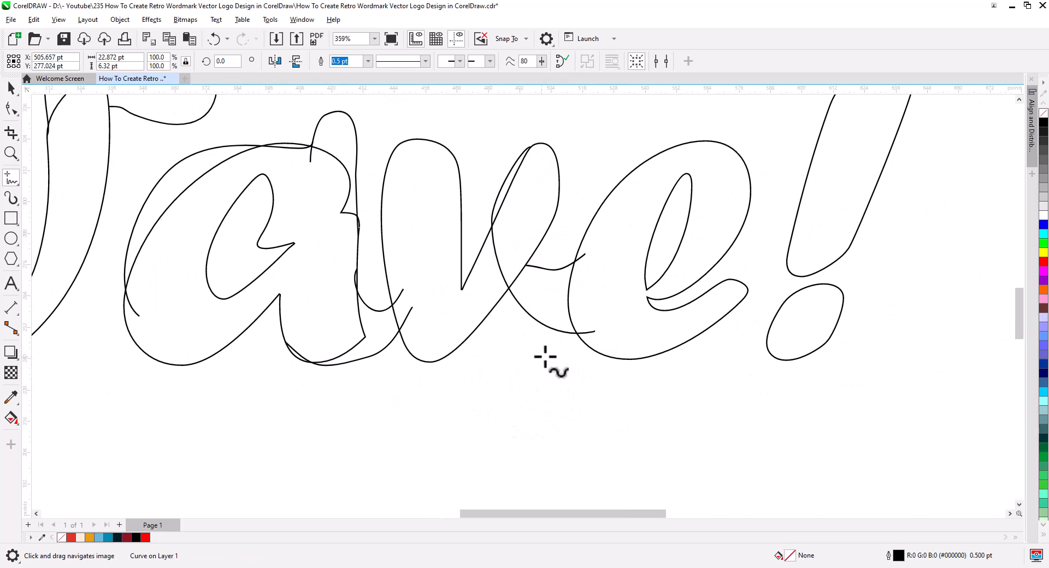
Delete all nodes of the a's inner counter with the Shape tool, leaving only the letter's outer outline.
{"action": "scroll", "coordinate": [610, 354], "scroll_direction": "down", "scroll_amount": 1}
{"action": "left_click_drag", "start_coordinate": [620, 356], "coordinate": [611, 372]}
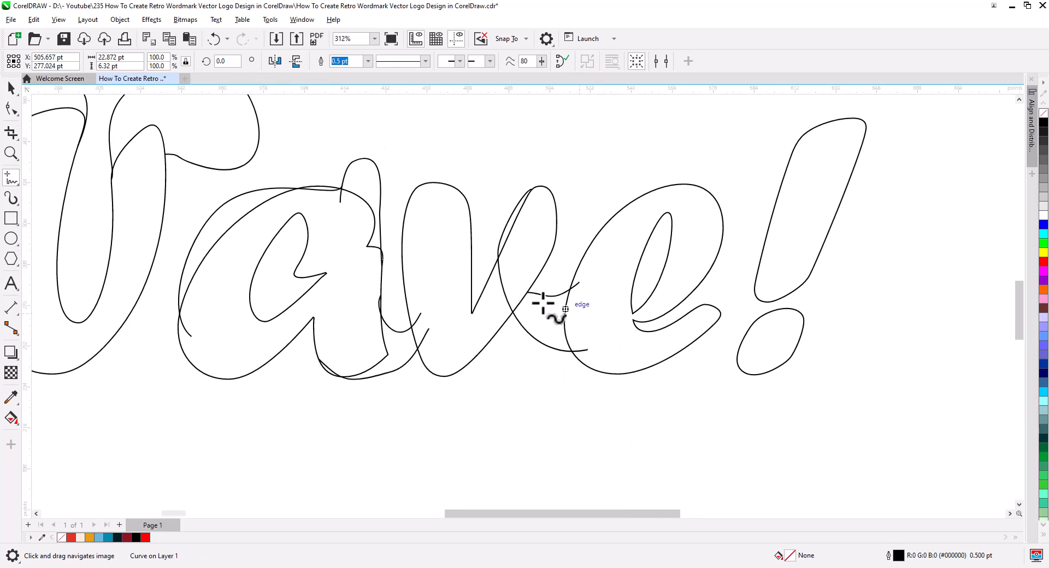
{"action": "left_click", "coordinate": [11, 108]}
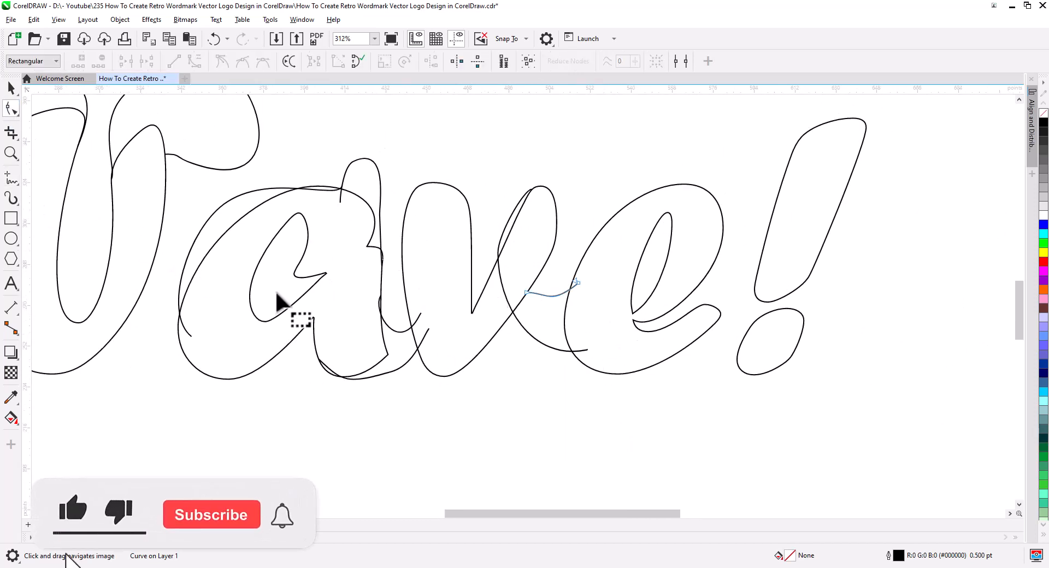
{"action": "left_click", "coordinate": [303, 299]}
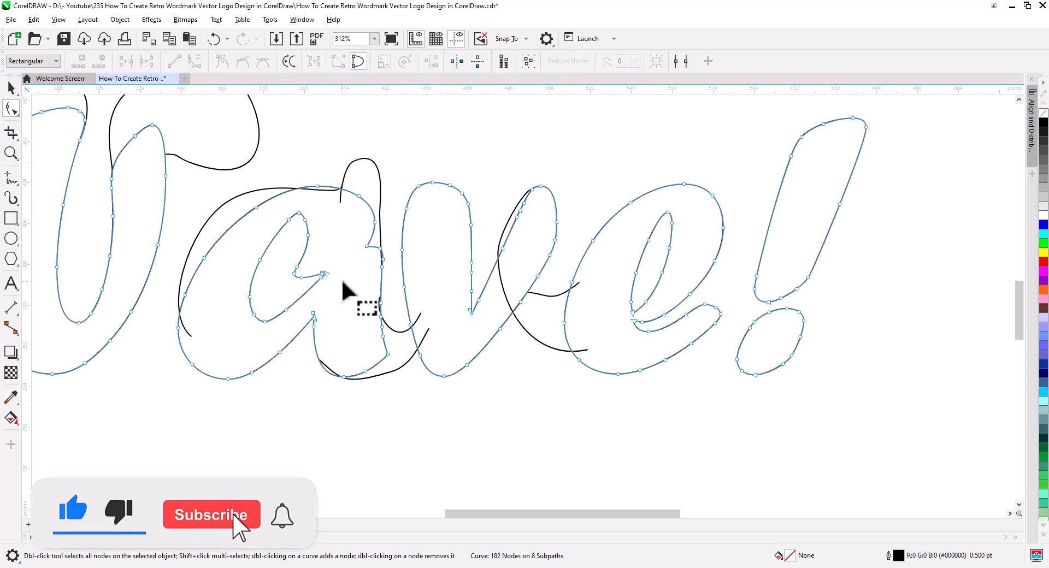
{"action": "left_click_drag", "start_coordinate": [343, 281], "coordinate": [251, 230]}
{"action": "key", "text": "Delete"}
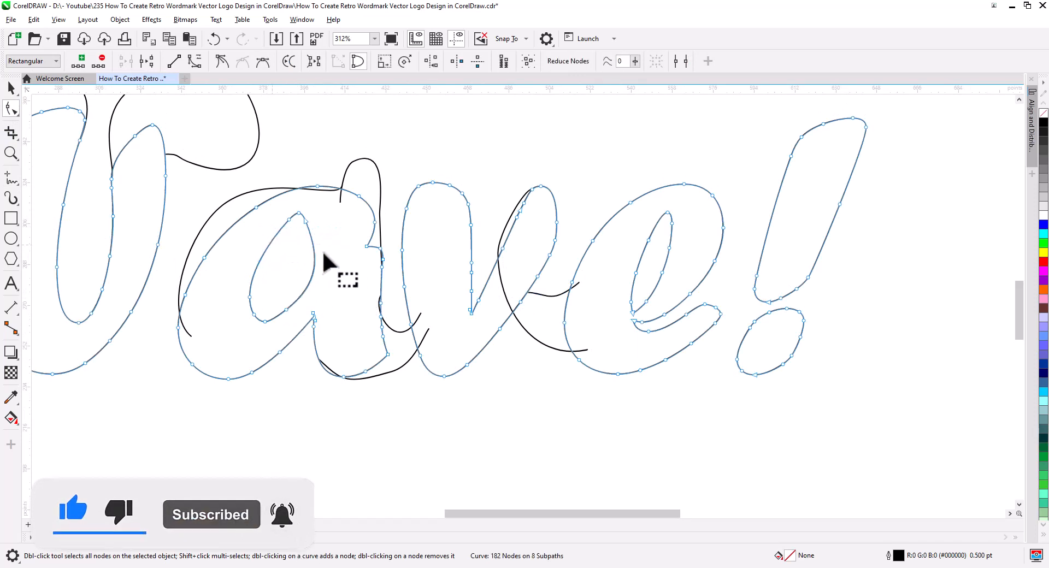
{"action": "key", "text": "Delete"}
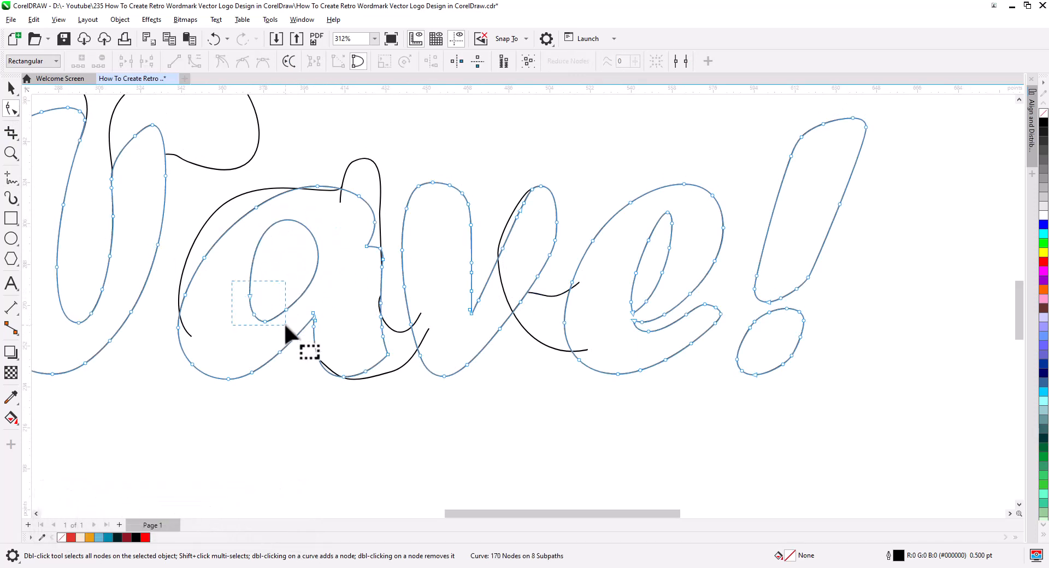
{"action": "left_click_drag", "start_coordinate": [285, 327], "coordinate": [288, 330]}
{"action": "key", "text": "Delete"}
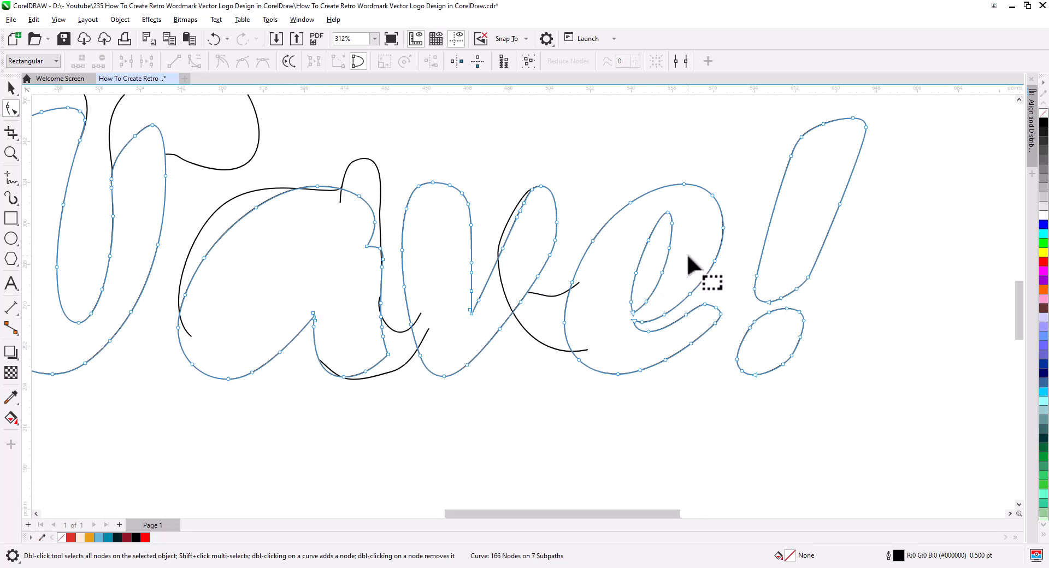
Delete all nodes of the e's inner counter, leaving only its outer outline.
{"action": "left_click_drag", "start_coordinate": [642, 207], "coordinate": [643, 209]}
{"action": "key", "text": "Delete"}
{"action": "left_click_drag", "start_coordinate": [660, 281], "coordinate": [651, 312]}
{"action": "key", "text": "Delete"}
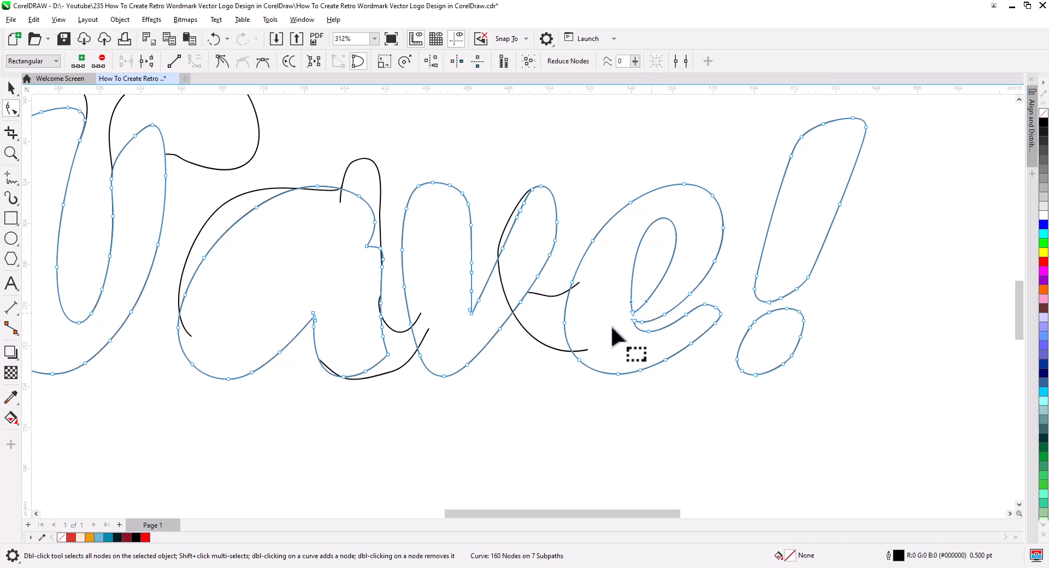
{"action": "key", "text": "Delete"}
{"action": "left_click", "coordinate": [633, 313]}
{"action": "key", "text": "Delete"}
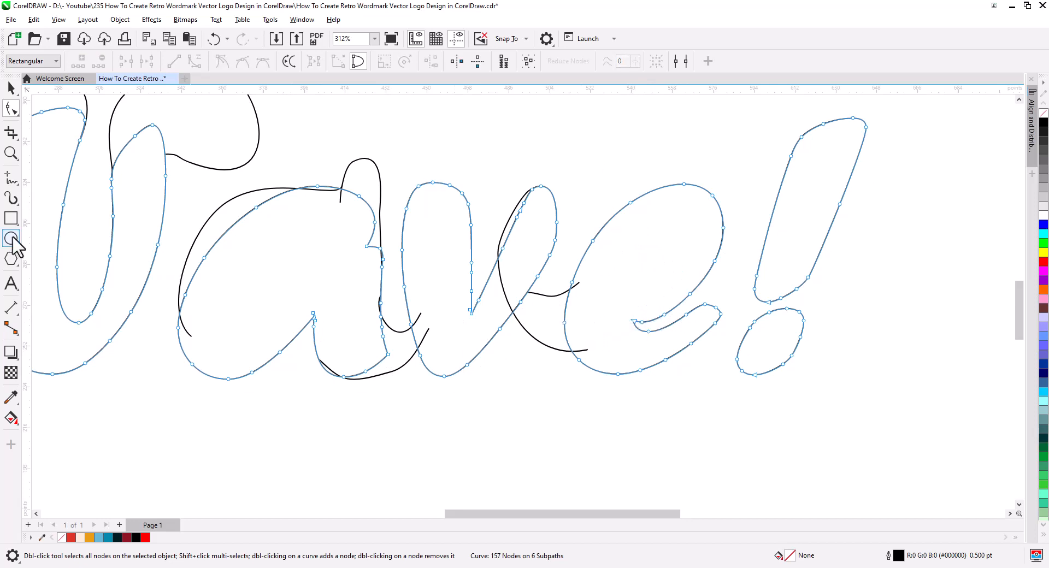
Reshape the arc over the a by moving its lower end onto the letter's left edge and curving its upper end across the outline.
{"action": "left_click", "coordinate": [180, 298]}
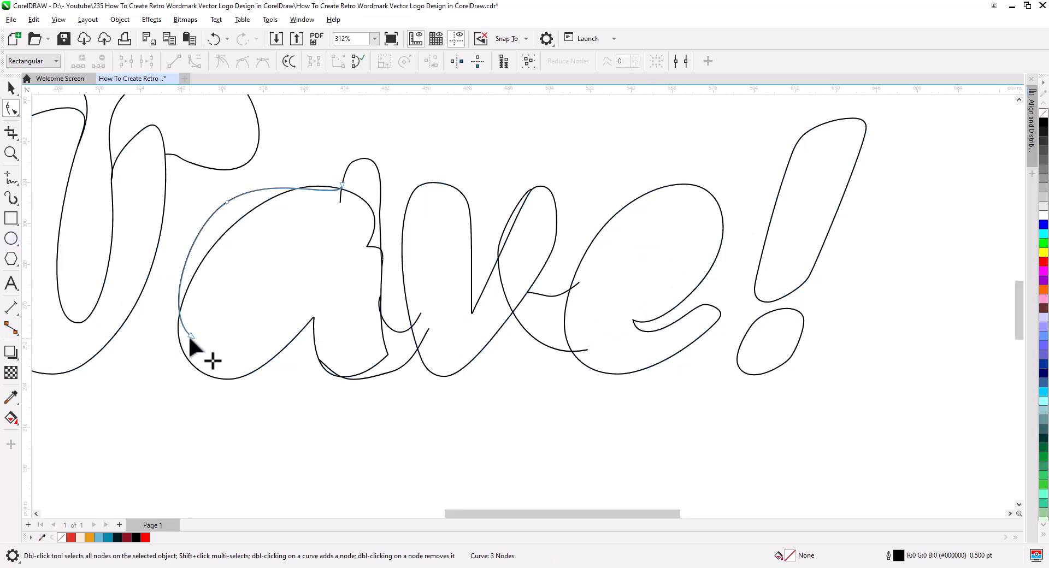
{"action": "mouse_move", "coordinate": [188, 335]}
{"action": "left_mouse_down"}
{"action": "mouse_move", "coordinate": [157, 330]}
{"action": "mouse_move", "coordinate": [163, 309]}
{"action": "left_mouse_up"}
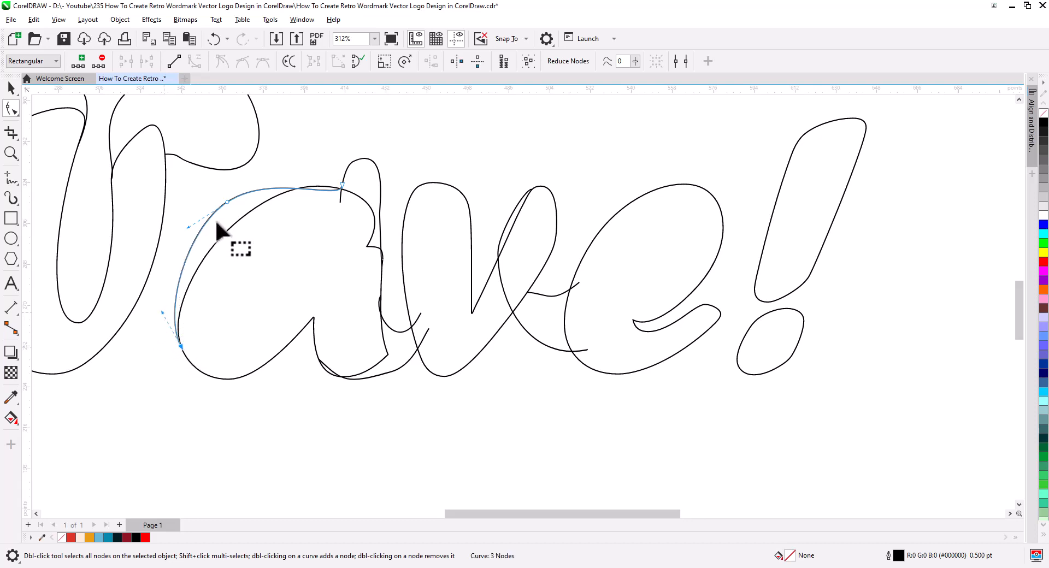
{"action": "left_click", "coordinate": [228, 203]}
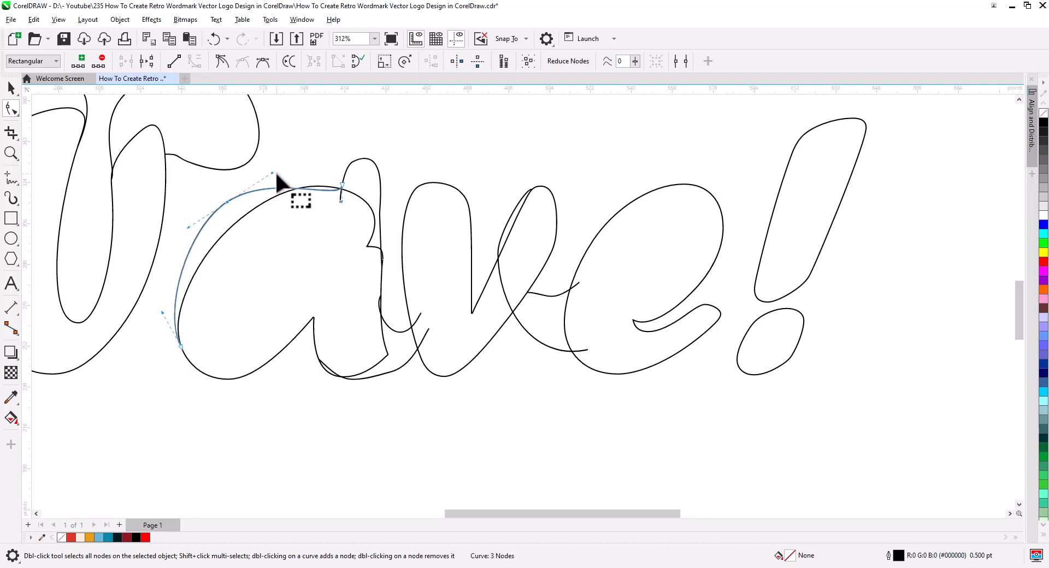
{"action": "left_click_drag", "start_coordinate": [272, 172], "coordinate": [286, 164]}
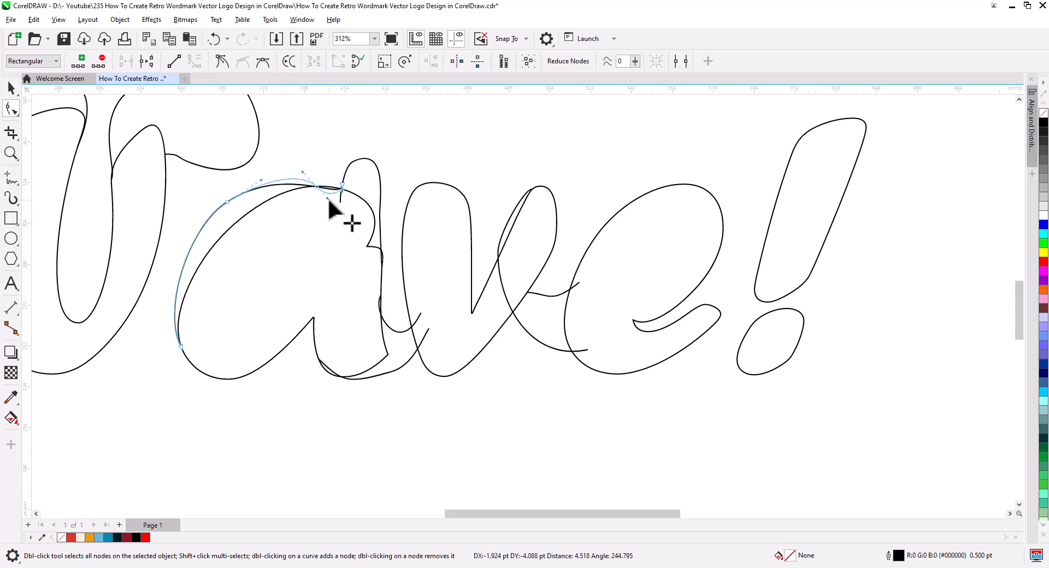
{"action": "left_click_drag", "start_coordinate": [328, 199], "coordinate": [329, 200]}
{"action": "left_click_drag", "start_coordinate": [340, 202], "coordinate": [326, 204]}
Reshape the lower connecting curve that runs from the base of the a towards the v.
{"action": "scroll", "coordinate": [339, 219], "scroll_direction": "down", "scroll_amount": 1}
{"action": "left_click", "coordinate": [425, 362]}
{"action": "scroll", "coordinate": [425, 362], "scroll_direction": "up", "scroll_amount": 5}
{"action": "left_click_drag", "start_coordinate": [407, 362], "coordinate": [407, 439]}
{"action": "mouse_move", "coordinate": [499, 408]}
{"action": "left_mouse_down"}
{"action": "mouse_move", "coordinate": [527, 319]}
{"action": "mouse_move", "coordinate": [563, 330]}
{"action": "left_mouse_up"}
{"action": "left_click_drag", "start_coordinate": [371, 327], "coordinate": [367, 308]}
Draw a straight horizontal line beneath the whole word.
{"action": "scroll", "coordinate": [454, 409], "scroll_direction": "down", "scroll_amount": 3}
{"action": "left_click", "coordinate": [11, 178]}
{"action": "left_click_drag", "start_coordinate": [146, 304], "coordinate": [900, 311]}
{"action": "key", "text": "space"}
Select the lettering together with the line and align their bottom edges using Align and Distribute.
{"action": "left_click", "coordinate": [876, 277], "text": "shift"}
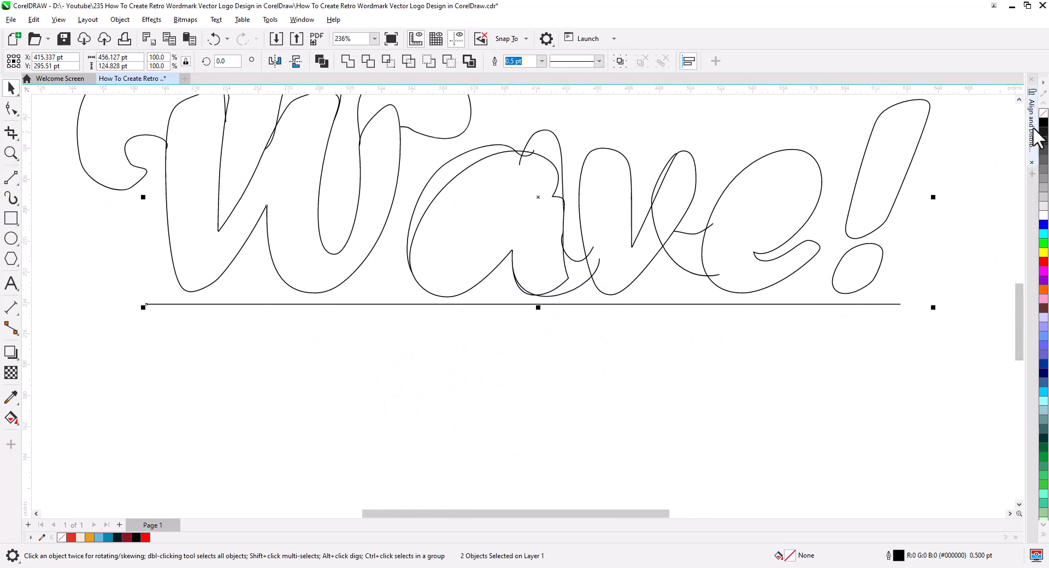
{"action": "left_click", "coordinate": [1032, 131]}
{"action": "left_click", "coordinate": [978, 113]}
{"action": "left_click", "coordinate": [601, 350]}
{"action": "scroll", "coordinate": [590, 327], "scroll_direction": "up", "scroll_amount": 1}
{"action": "left_click", "coordinate": [1031, 131]}
Adjust the ends and curvature of the upper and lower connectors between the a and the v with the Shape tool.
{"action": "scroll", "coordinate": [623, 325], "scroll_direction": "up", "scroll_amount": 3}
{"action": "left_click", "coordinate": [11, 109]}
{"action": "left_click", "coordinate": [500, 327]}
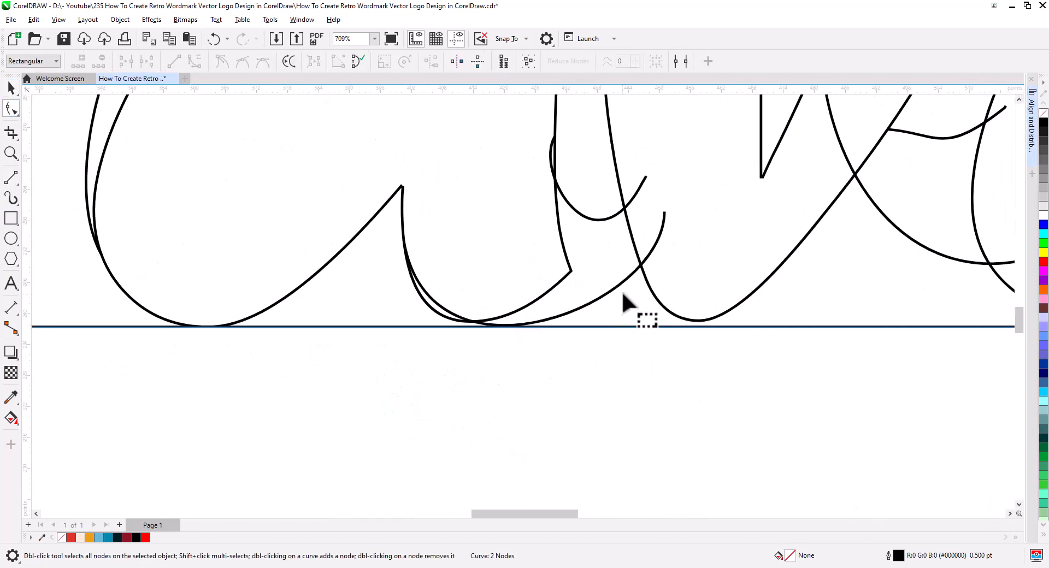
{"action": "left_click", "coordinate": [631, 276]}
{"action": "left_click_drag", "start_coordinate": [664, 212], "coordinate": [628, 162]}
{"action": "left_click", "coordinate": [643, 182]}
{"action": "left_click_drag", "start_coordinate": [530, 191], "coordinate": [534, 171]}
{"action": "scroll", "coordinate": [534, 170], "scroll_direction": "down", "scroll_amount": 3}
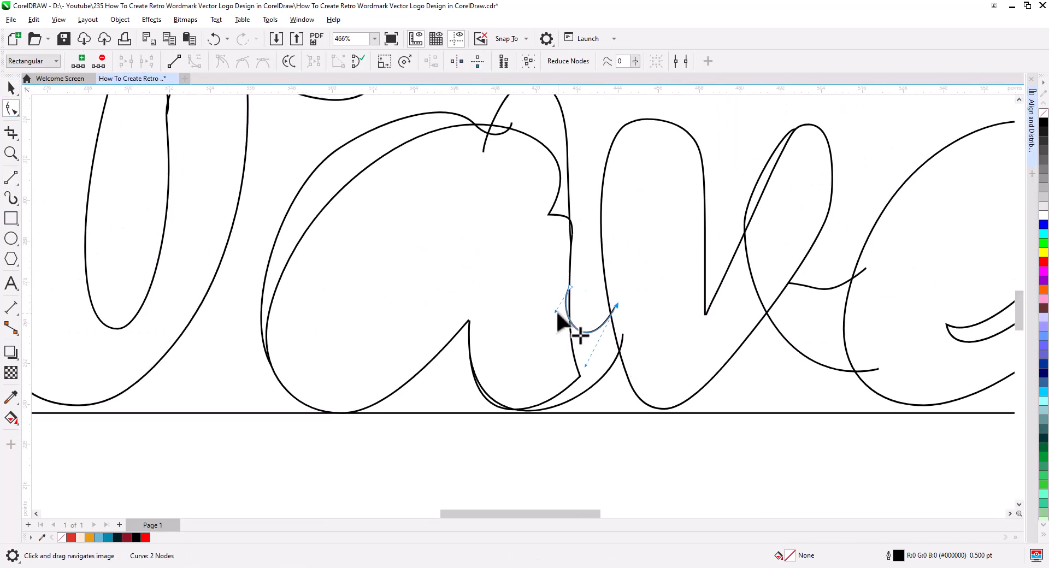
Select the nodes of the v's left side and nudge them slightly to the right.
{"action": "left_click", "coordinate": [615, 339]}
{"action": "left_click_drag", "start_coordinate": [590, 110], "coordinate": [636, 246]}
{"action": "key", "text": "Right"}
{"action": "key", "text": "Right"}
{"action": "key", "text": "Right"}
Reposition the end of the upper a-to-v connector so it meets the v's shifted left edge.
{"action": "left_click", "coordinate": [621, 342]}
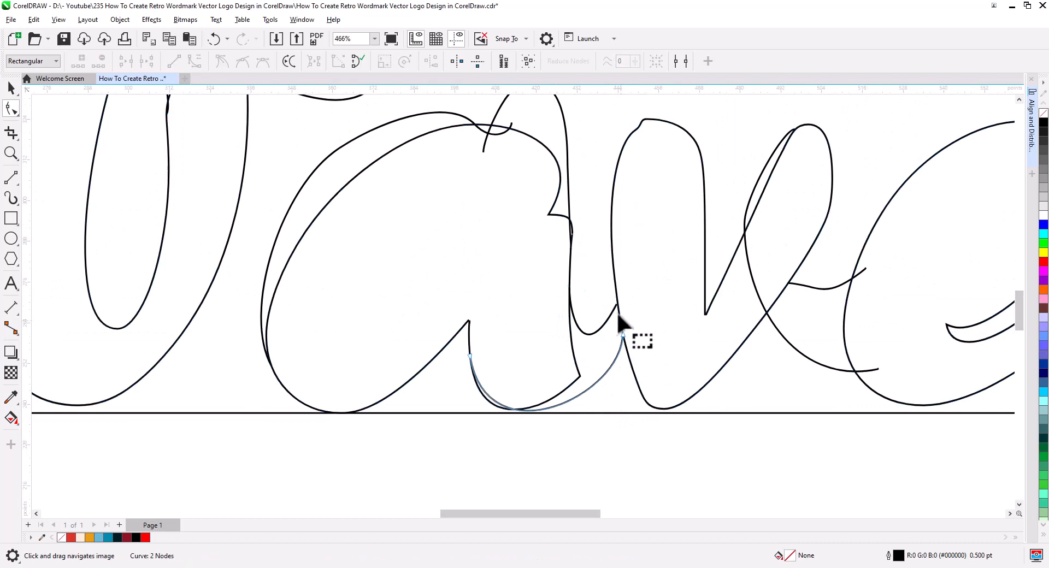
{"action": "left_click", "coordinate": [613, 312]}
{"action": "left_click_drag", "start_coordinate": [617, 305], "coordinate": [616, 294]}
Reshape the long curve between the v and the e, bending its lower end upward inside the e.
{"action": "left_click_drag", "start_coordinate": [585, 353], "coordinate": [543, 391]}
{"action": "left_click", "coordinate": [557, 370]}
{"action": "left_click_drag", "start_coordinate": [577, 417], "coordinate": [568, 429]}
{"action": "scroll", "coordinate": [579, 404], "scroll_direction": "down", "scroll_amount": 2}
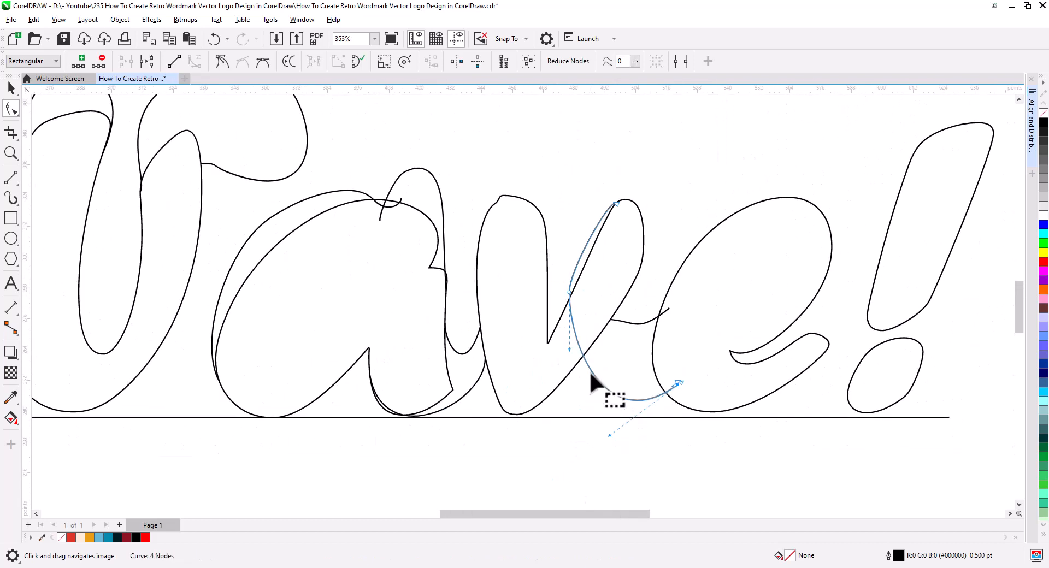
{"action": "left_click", "coordinate": [678, 384]}
{"action": "left_click_drag", "start_coordinate": [640, 413], "coordinate": [643, 404]}
Deepen the bend of the short connector between the v and the e.
{"action": "left_click", "coordinate": [650, 323]}
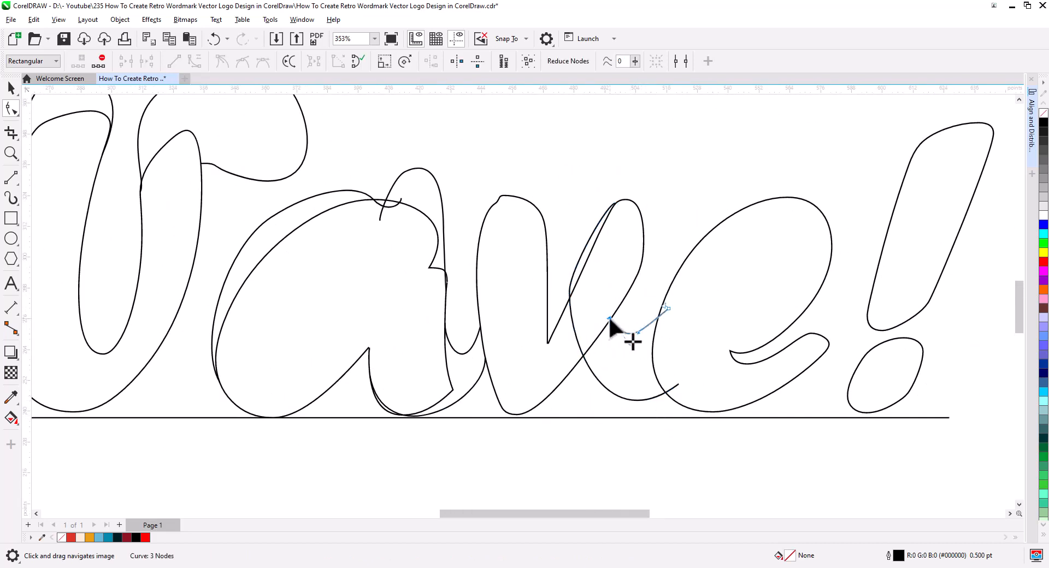
{"action": "scroll", "coordinate": [670, 310], "scroll_direction": "up", "scroll_amount": 5}
{"action": "left_click_drag", "start_coordinate": [638, 331], "coordinate": [645, 343]}
Delete the surplus nodes at the top of the v's left arm to round its tip.
{"action": "scroll", "coordinate": [624, 377], "scroll_direction": "down", "scroll_amount": 2}
{"action": "left_click_drag", "start_coordinate": [624, 377], "coordinate": [793, 371]}
{"action": "left_click", "coordinate": [569, 159]}
{"action": "left_click_drag", "start_coordinate": [569, 145], "coordinate": [606, 193]}
{"action": "key", "text": "Delete"}
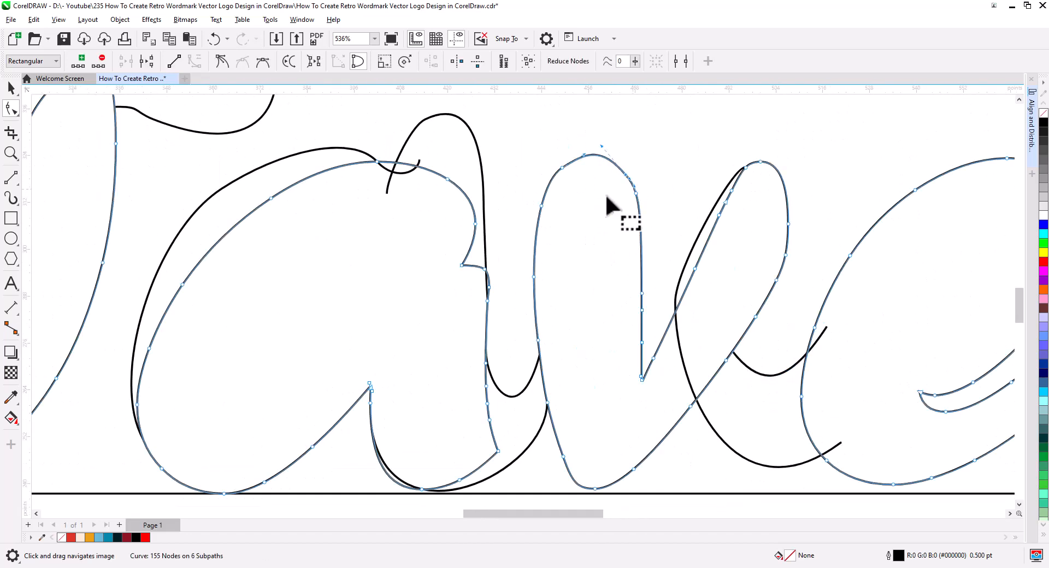
Delete surplus nodes around the upper part of the v's right arm to simplify its outline.
{"action": "left_click_drag", "start_coordinate": [787, 270], "coordinate": [753, 211]}
{"action": "left_click", "coordinate": [726, 249]}
{"action": "key", "text": "Delete"}
{"action": "left_click", "coordinate": [719, 267]}
{"action": "key", "text": "Delete"}
Remove and adjust nodes along the base and lower right side of the v to smooth its bottom curve.
{"action": "left_click_drag", "start_coordinate": [566, 424], "coordinate": [541, 358]}
{"action": "key", "text": "Delete"}
{"action": "left_click_drag", "start_coordinate": [592, 311], "coordinate": [625, 347]}
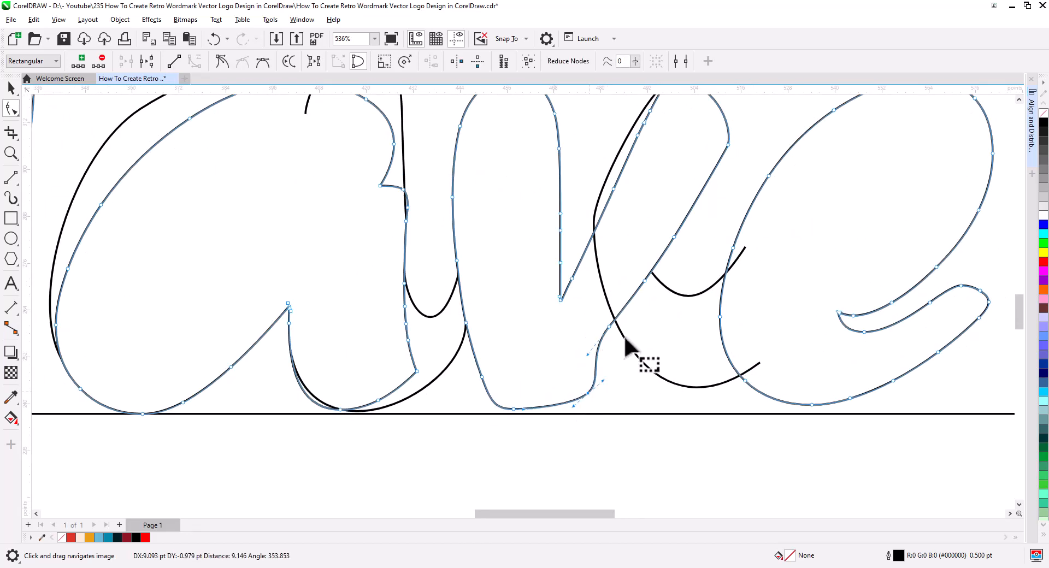
{"action": "key", "text": "Delete"}
{"action": "key", "text": "Delete"}
{"action": "mouse_move", "coordinate": [580, 394]}
{"action": "left_mouse_down"}
{"action": "mouse_move", "coordinate": [548, 416]}
{"action": "mouse_move", "coordinate": [576, 398]}
{"action": "left_mouse_up"}
Delete nodes on the v's lower left side and inner corner, rounding the valley between its arms.
{"action": "left_click", "coordinate": [481, 377]}
{"action": "key", "text": "Delete"}
{"action": "left_click_drag", "start_coordinate": [608, 320], "coordinate": [454, 372]}
{"action": "key", "text": "Delete"}
{"action": "left_click_drag", "start_coordinate": [477, 360], "coordinate": [491, 384]}
{"action": "left_click_drag", "start_coordinate": [470, 375], "coordinate": [468, 427]}
Select the short v-to-e connector and move its starting end onto the v's right edge.
{"action": "left_click", "coordinate": [499, 314]}
{"action": "left_click", "coordinate": [559, 357]}
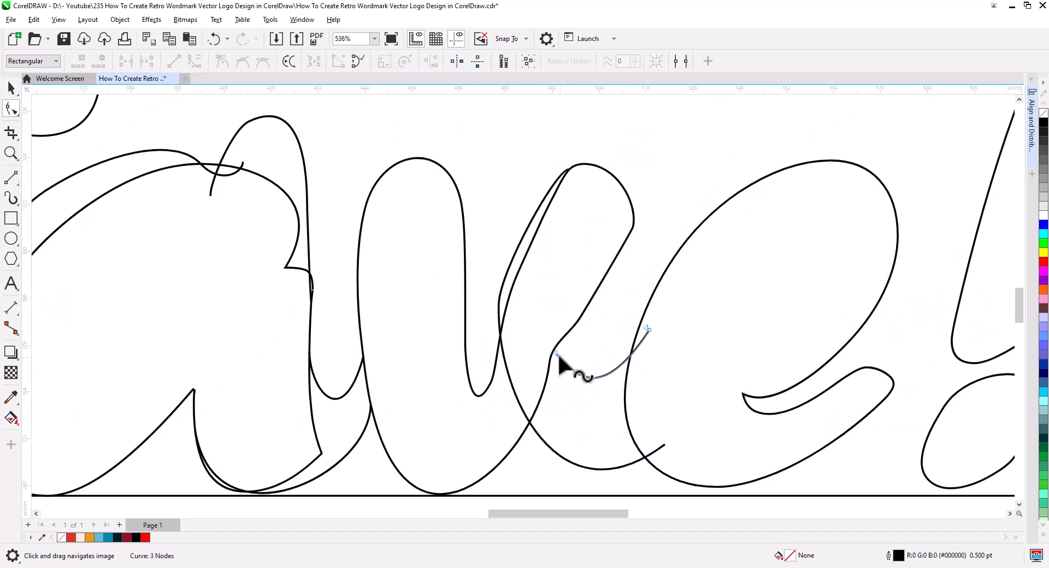
{"action": "left_click_drag", "start_coordinate": [556, 354], "coordinate": [548, 337]}
{"action": "left_click", "coordinate": [553, 351]}
Delete the kinked node on the v's right side and adjust the node at the letter's base.
{"action": "left_click_drag", "start_coordinate": [530, 343], "coordinate": [574, 394]}
{"action": "key", "text": "Delete"}
{"action": "left_click_drag", "start_coordinate": [438, 501], "coordinate": [452, 496]}
Fine-tune the curvature of the lower a-to-v connector near the baseline.
{"action": "left_click_drag", "start_coordinate": [284, 486], "coordinate": [444, 377]}
{"action": "left_click", "coordinate": [426, 384]}
{"action": "left_click_drag", "start_coordinate": [425, 384], "coordinate": [430, 378]}
Reshape the W's right swash by extending its start down the stem and curling its hooked end across the stem's right edge.
{"action": "left_click_drag", "start_coordinate": [120, 131], "coordinate": [461, 379]}
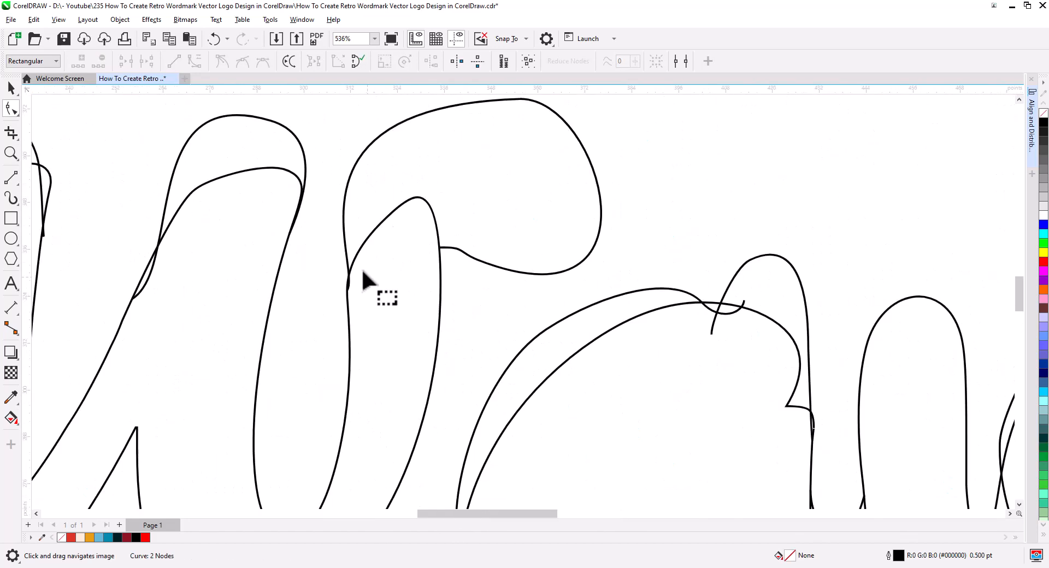
{"action": "left_click", "coordinate": [348, 268]}
{"action": "left_click_drag", "start_coordinate": [350, 267], "coordinate": [348, 278]}
{"action": "left_click_drag", "start_coordinate": [440, 247], "coordinate": [431, 220]}
{"action": "left_click_drag", "start_coordinate": [477, 260], "coordinate": [483, 249]}
{"action": "left_click_drag", "start_coordinate": [459, 220], "coordinate": [450, 203]}
{"action": "left_click", "coordinate": [519, 99]}
{"action": "left_click_drag", "start_coordinate": [545, 126], "coordinate": [539, 231]}
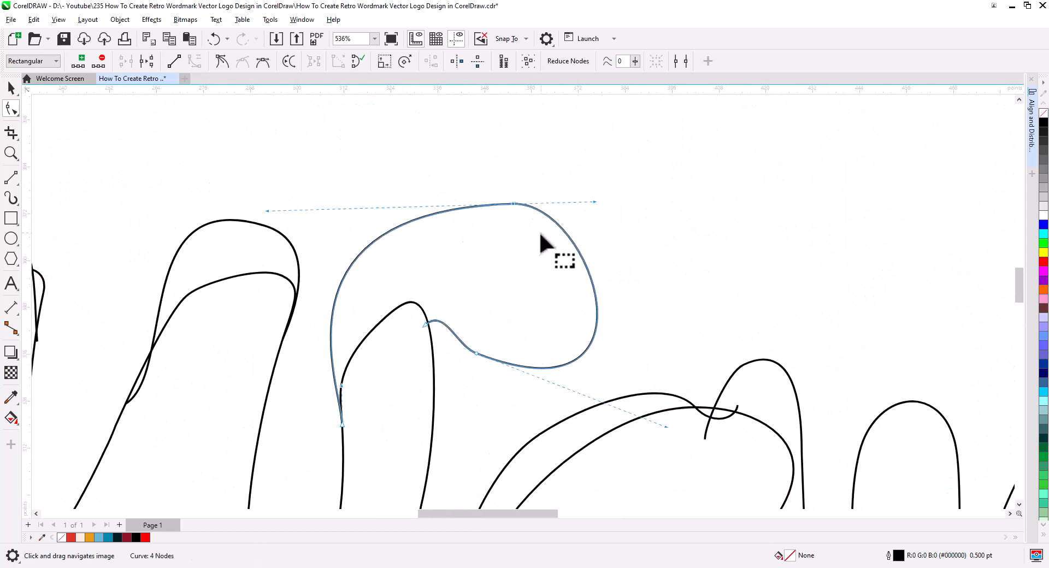
Balance the top of the W's right swash by moving its top node and adjusting the curve handles.
{"action": "left_click_drag", "start_coordinate": [596, 204], "coordinate": [572, 203]}
{"action": "left_click_drag", "start_coordinate": [267, 213], "coordinate": [294, 183]}
{"action": "left_click_drag", "start_coordinate": [513, 204], "coordinate": [497, 214]}
{"action": "left_click_drag", "start_coordinate": [668, 426], "coordinate": [597, 397]}
{"action": "left_click_drag", "start_coordinate": [556, 219], "coordinate": [573, 218]}
Smooth the loop over the W's middle stem by adjusting the handles at its lower left end and top.
{"action": "left_click_drag", "start_coordinate": [391, 345], "coordinate": [758, 297]}
{"action": "left_click", "coordinate": [494, 354]}
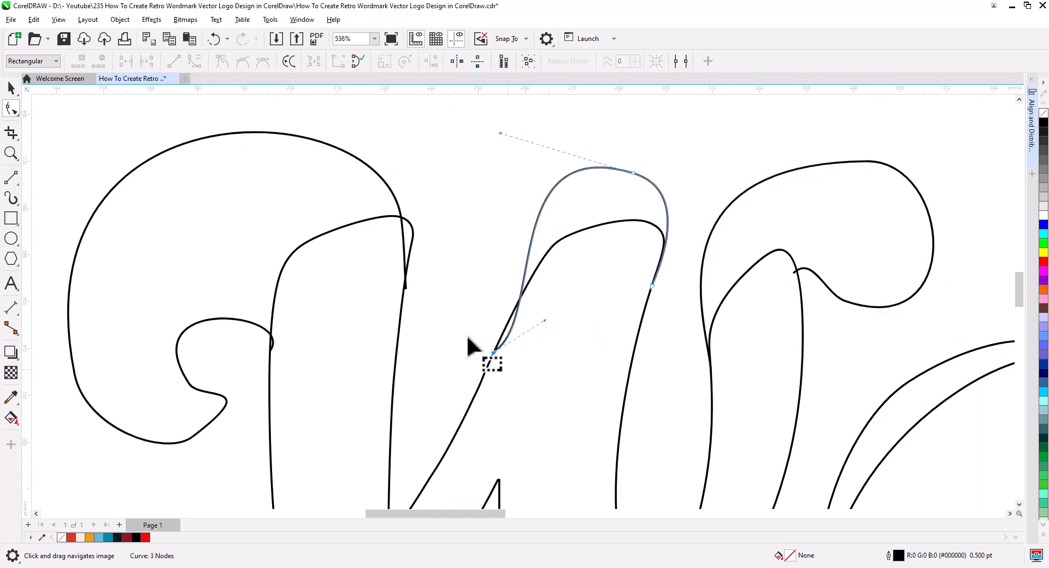
{"action": "left_click_drag", "start_coordinate": [545, 320], "coordinate": [508, 301]}
{"action": "left_click_drag", "start_coordinate": [501, 134], "coordinate": [528, 140]}
{"action": "left_click", "coordinate": [651, 289]}
Move the right end of the W's large left swash down onto the stem's edge and refine its joining curve.
{"action": "left_click_drag", "start_coordinate": [598, 327], "coordinate": [805, 307]}
{"action": "left_click", "coordinate": [611, 267]}
{"action": "left_click_drag", "start_coordinate": [612, 271], "coordinate": [603, 338]}
{"action": "left_click_drag", "start_coordinate": [602, 315], "coordinate": [612, 264]}
{"action": "left_click", "coordinate": [281, 358]}
{"action": "key", "text": "Delete"}
{"action": "key", "text": "ctrl+z"}
Reshape the bottom of the W's left swash by adjusting the nodes and handles around its curled tip.
{"action": "left_click_drag", "start_coordinate": [399, 419], "coordinate": [406, 421]}
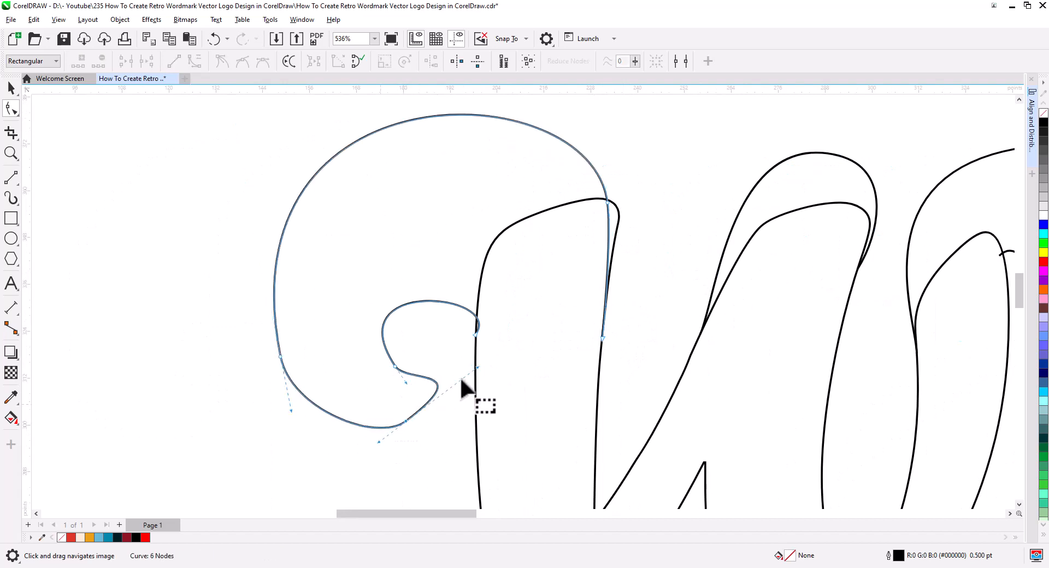
{"action": "left_click_drag", "start_coordinate": [479, 368], "coordinate": [441, 368]}
{"action": "left_click_drag", "start_coordinate": [290, 410], "coordinate": [293, 437]}
{"action": "left_click", "coordinate": [395, 366]}
{"action": "left_click_drag", "start_coordinate": [336, 276], "coordinate": [348, 313]}
Adjust the inner curl of the W's left swash and move its end higher along the stem's left edge.
{"action": "left_click_drag", "start_coordinate": [504, 294], "coordinate": [478, 287]}
{"action": "double_click", "coordinate": [425, 311]}
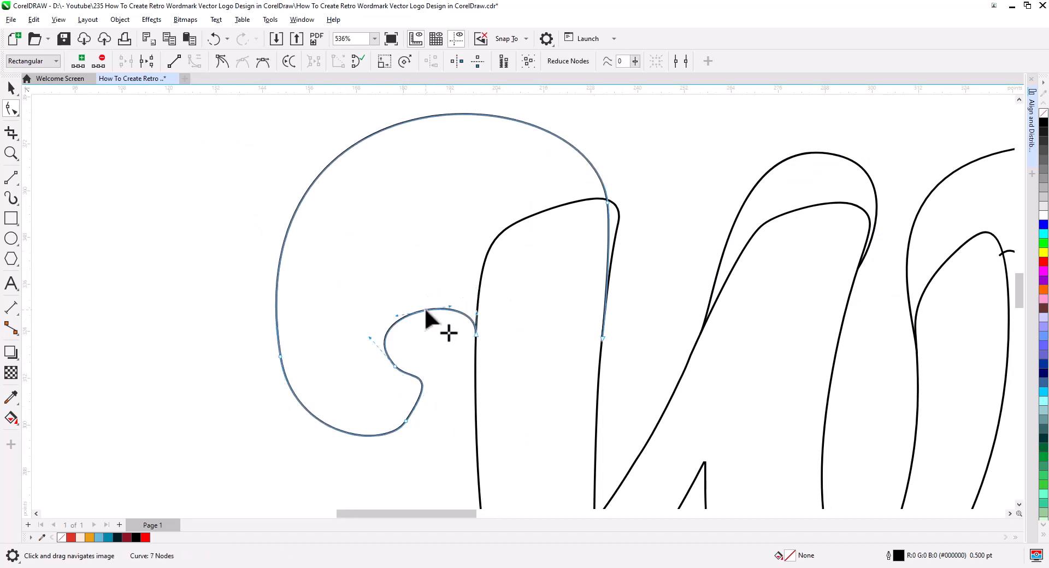
{"action": "left_click_drag", "start_coordinate": [425, 311], "coordinate": [425, 302]}
{"action": "left_click_drag", "start_coordinate": [475, 335], "coordinate": [480, 287]}
Delete the outer left node of the W's left swash and move its curled tip nodes up and closer to the stem.
{"action": "scroll", "coordinate": [426, 328], "scroll_direction": "down", "scroll_amount": 2}
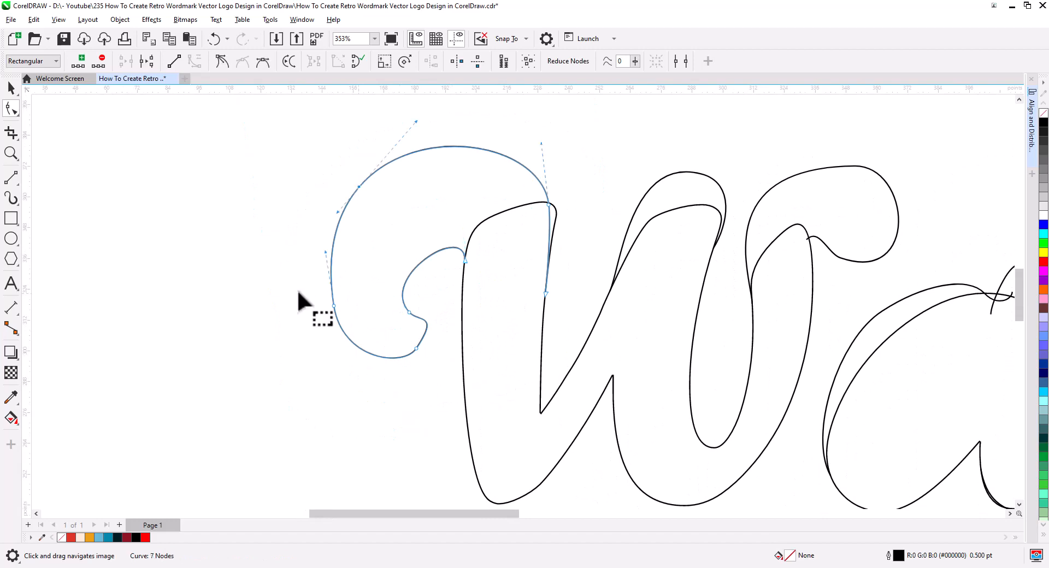
{"action": "left_click_drag", "start_coordinate": [298, 293], "coordinate": [351, 326]}
{"action": "key", "text": "Delete"}
{"action": "left_click_drag", "start_coordinate": [387, 295], "coordinate": [440, 366]}
{"action": "left_click_drag", "start_coordinate": [409, 313], "coordinate": [419, 289]}
{"action": "left_click", "coordinate": [407, 329]}
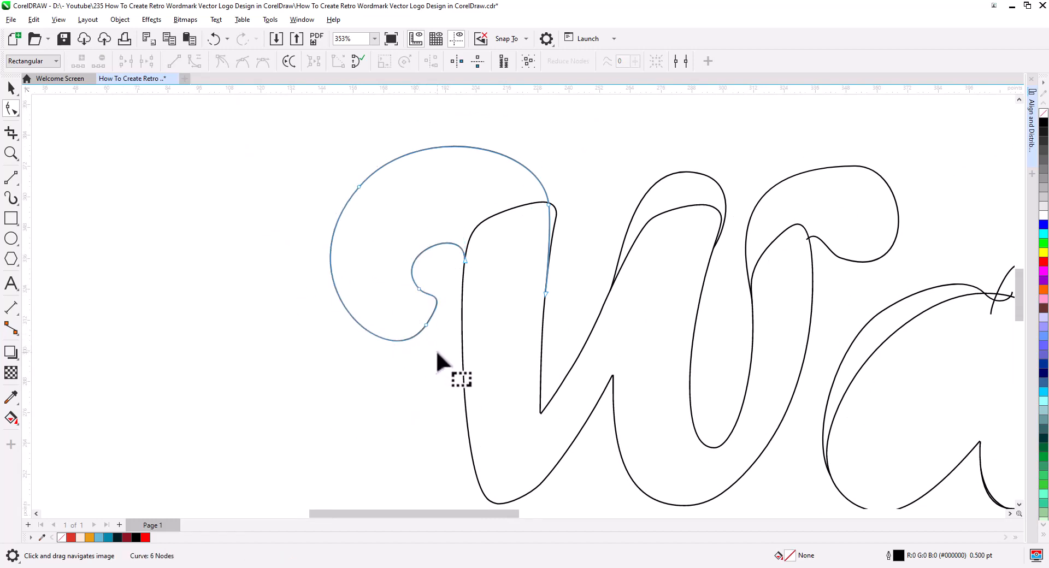
Cut away the W's overlapping inner segments at its middle arch and right curl with Virtual Segment Delete.
{"action": "scroll", "coordinate": [437, 353], "scroll_direction": "down", "scroll_amount": 2}
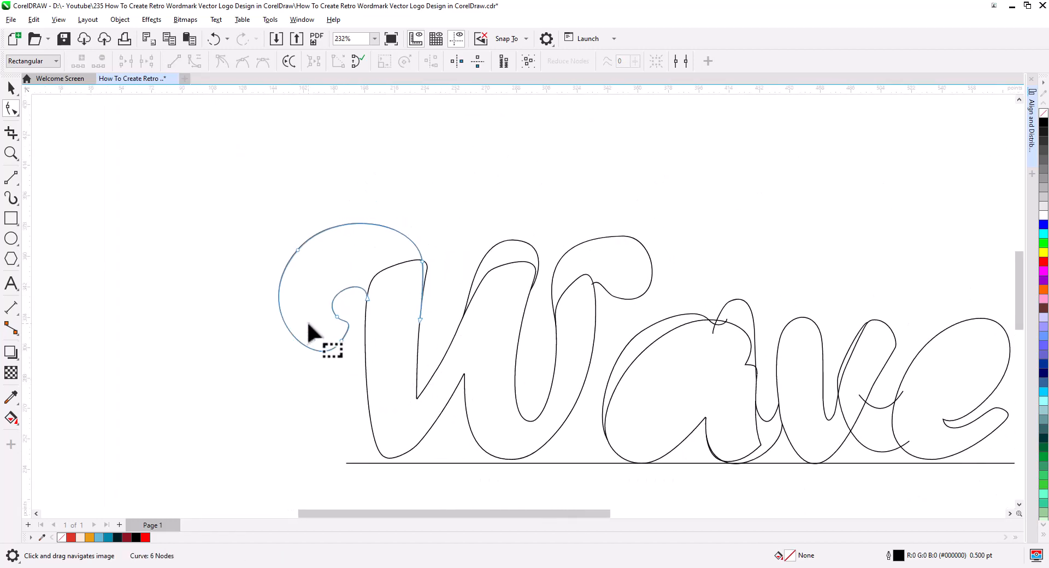
{"action": "left_click", "coordinate": [10, 132]}
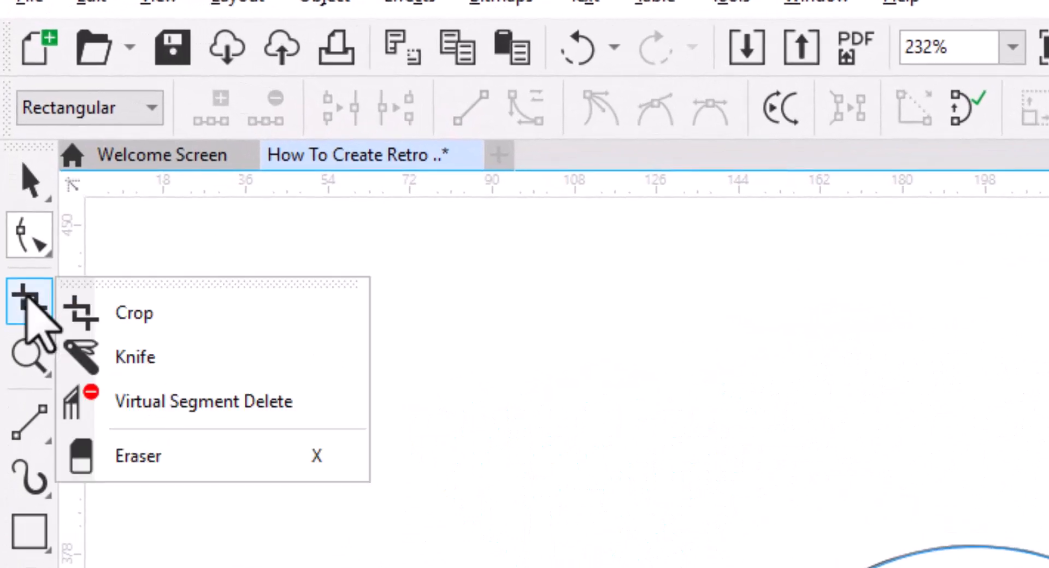
{"action": "left_click", "coordinate": [108, 398]}
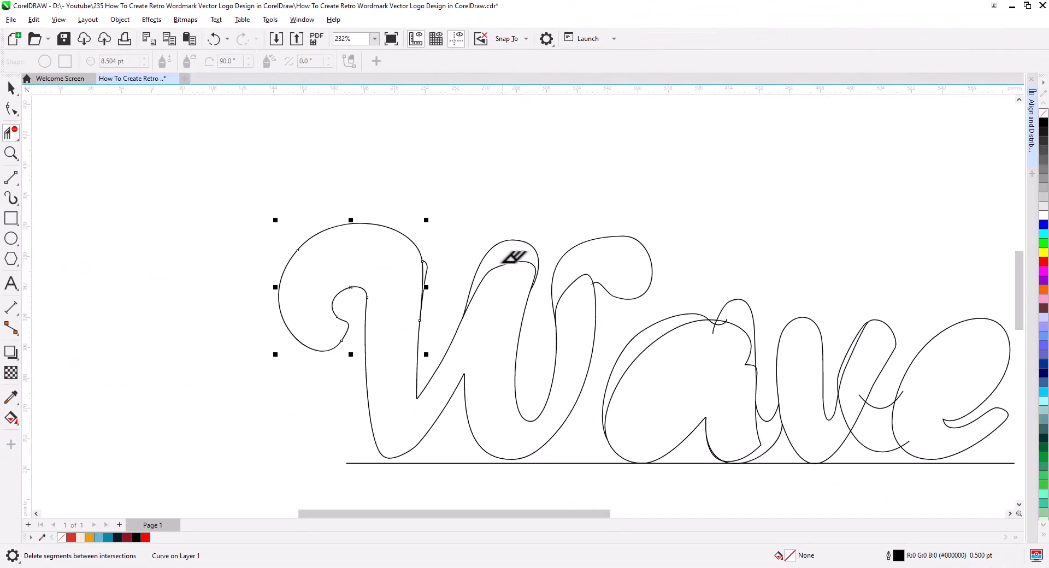
{"action": "left_click_drag", "start_coordinate": [578, 271], "coordinate": [580, 317]}
{"action": "scroll", "coordinate": [615, 302], "scroll_direction": "up", "scroll_amount": 3}
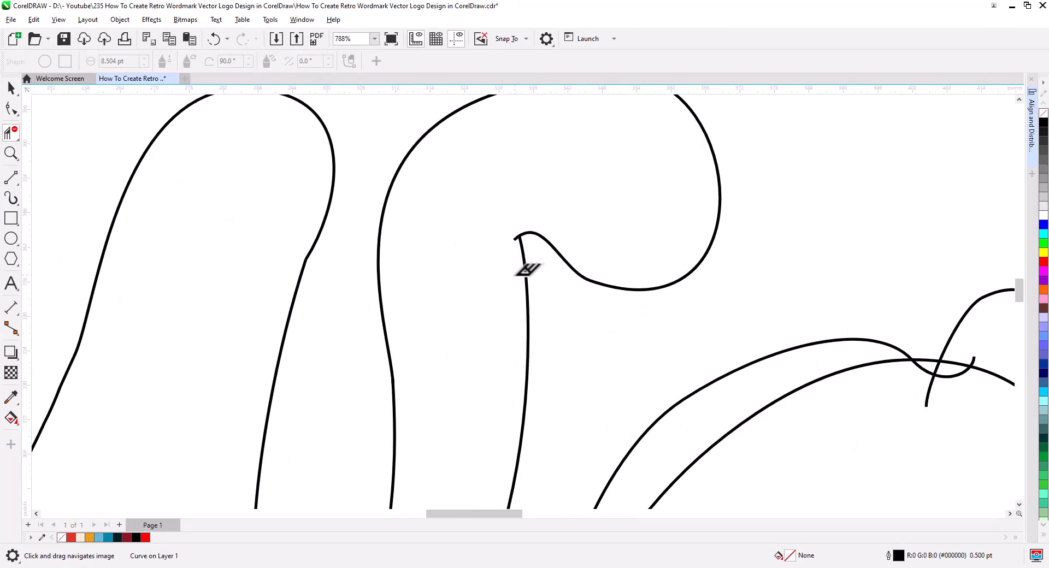
{"action": "scroll", "coordinate": [607, 320], "scroll_direction": "down", "scroll_amount": 2}
Delete the overlapping segments at the a's upper joint and around its stem and connector, undoing the last cut.
{"action": "left_click_drag", "start_coordinate": [623, 180], "coordinate": [647, 246]}
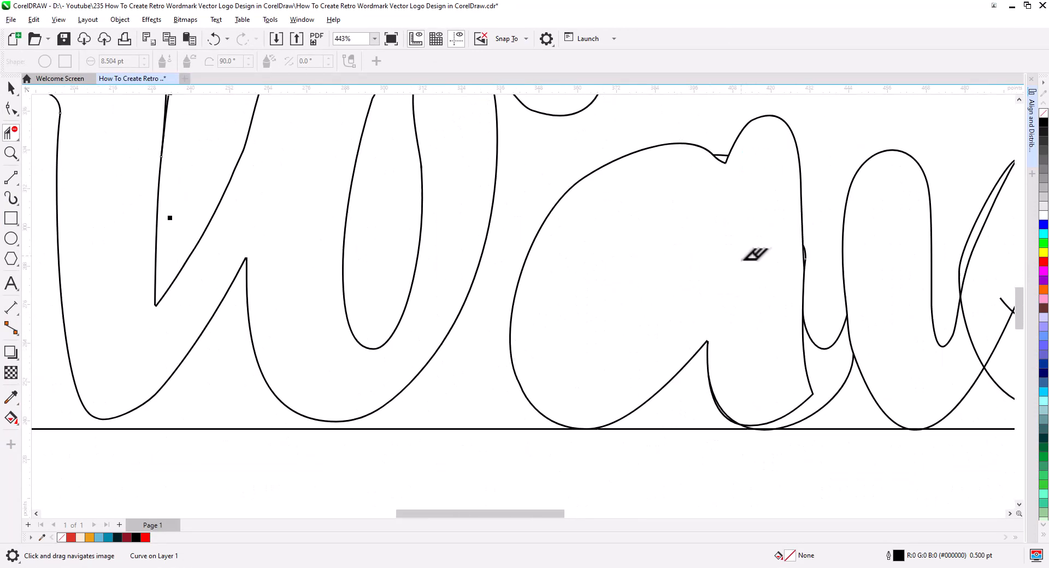
{"action": "left_click_drag", "start_coordinate": [741, 259], "coordinate": [681, 248]}
{"action": "left_click_drag", "start_coordinate": [724, 353], "coordinate": [745, 394]}
{"action": "left_click_drag", "start_coordinate": [743, 401], "coordinate": [613, 368]}
{"action": "left_click_drag", "start_coordinate": [696, 351], "coordinate": [619, 379]}
{"action": "left_click_drag", "start_coordinate": [565, 312], "coordinate": [600, 319]}
{"action": "key", "text": "ctrl+z"}
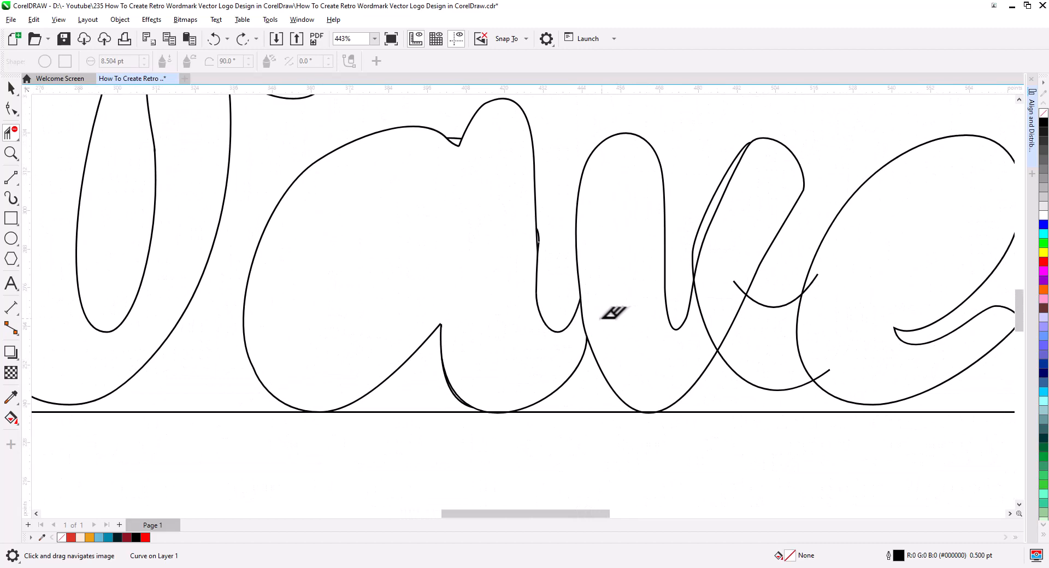
Delete the overlapping segments where the connectors cross the a, the v and the left side of the e.
{"action": "left_click", "coordinate": [585, 326]}
{"action": "left_click_drag", "start_coordinate": [643, 352], "coordinate": [539, 370]}
{"action": "left_click", "coordinate": [596, 271]}
{"action": "left_click_drag", "start_coordinate": [621, 328], "coordinate": [652, 362]}
{"action": "left_click_drag", "start_coordinate": [669, 380], "coordinate": [716, 325]}
{"action": "left_click_drag", "start_coordinate": [717, 322], "coordinate": [611, 274]}
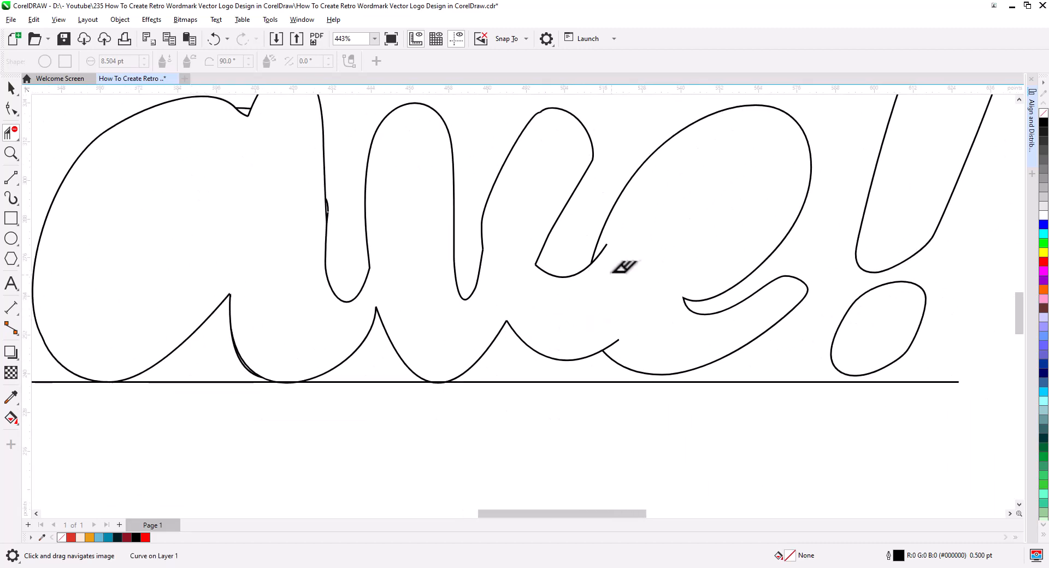
Remove the leftover connector ends that protrude into the e.
{"action": "left_click_drag", "start_coordinate": [622, 349], "coordinate": [623, 350]}
{"action": "scroll", "coordinate": [624, 351], "scroll_direction": "down", "scroll_amount": 3}
{"action": "left_click_drag", "start_coordinate": [623, 350], "coordinate": [710, 351]}
{"action": "scroll", "coordinate": [710, 351], "scroll_direction": "down", "scroll_amount": 4}
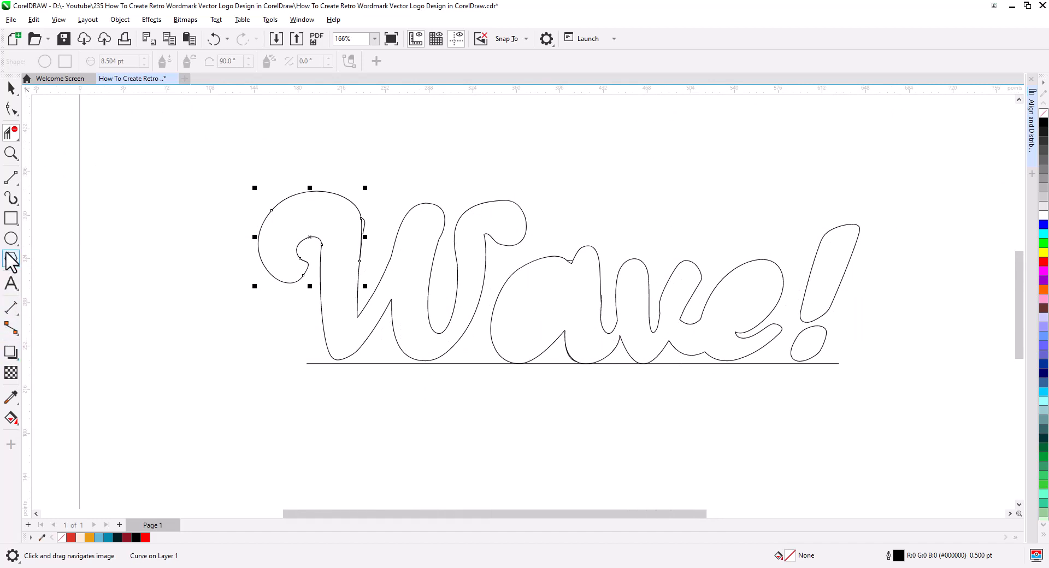
Draw an ellipse about 27 × 34 pt inside the a as its counter and skew it to match the letter's slant.
{"action": "left_click", "coordinate": [11, 238]}
{"action": "left_click_drag", "start_coordinate": [516, 294], "coordinate": [554, 332]}
{"action": "left_click", "coordinate": [11, 88]}
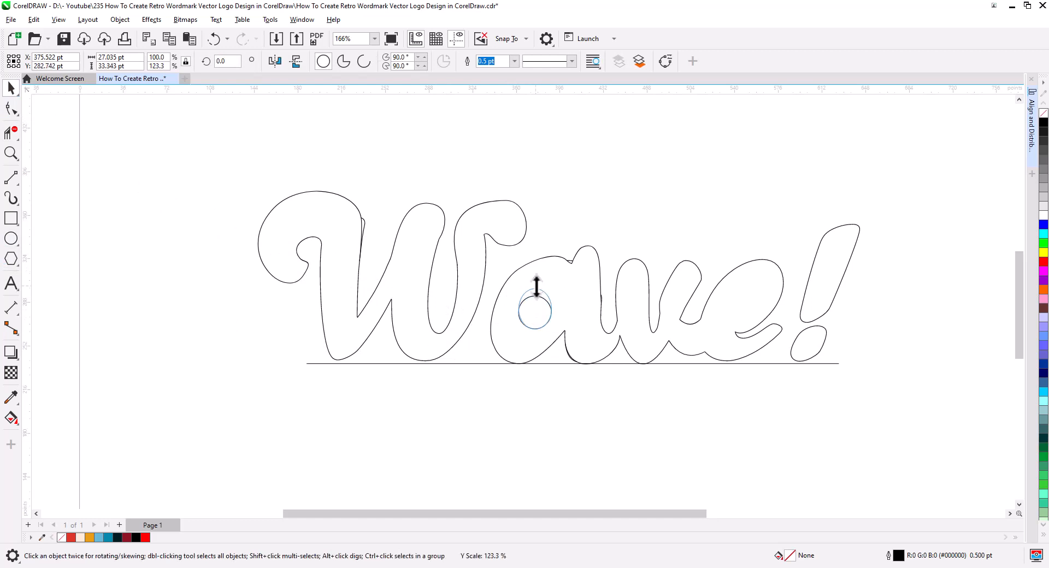
{"action": "left_click", "coordinate": [542, 324]}
{"action": "left_click_drag", "start_coordinate": [526, 334], "coordinate": [541, 316]}
Place a copy of the slanted ellipse inside the e and scale it down to about 21 × 25 pt.
{"action": "left_click", "coordinate": [537, 317]}
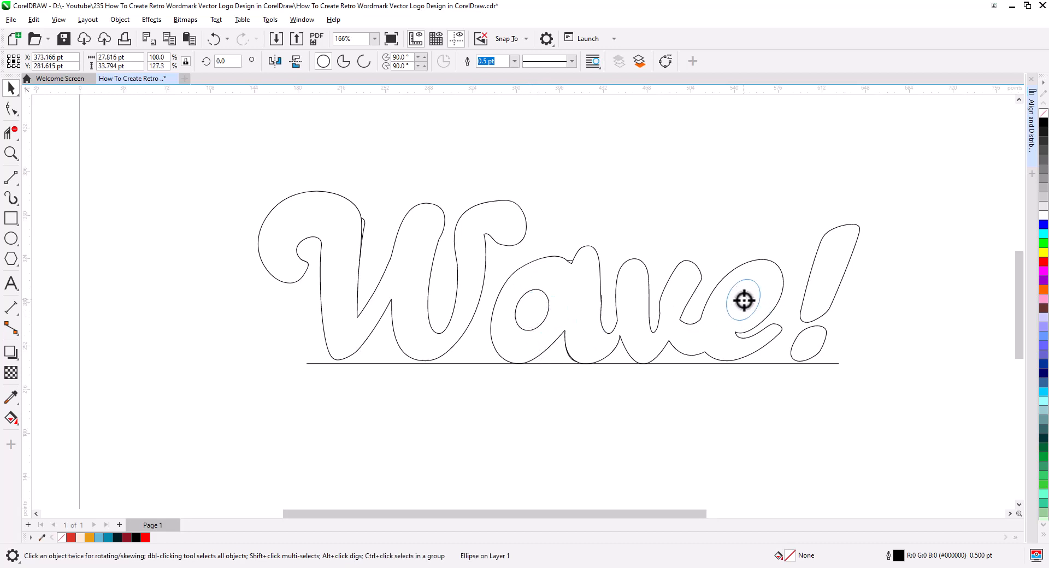
{"action": "right_click", "coordinate": [744, 300]}
{"action": "left_click", "coordinate": [769, 325]}
{"action": "left_click_drag", "start_coordinate": [725, 329], "coordinate": [730, 323]}
{"action": "left_click", "coordinate": [754, 300]}
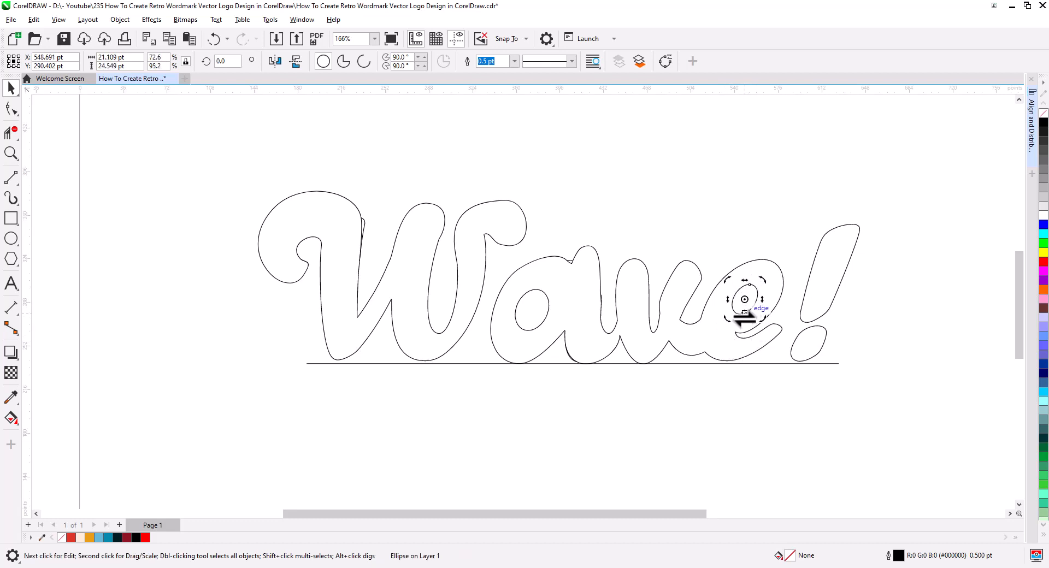
{"action": "left_click", "coordinate": [750, 411]}
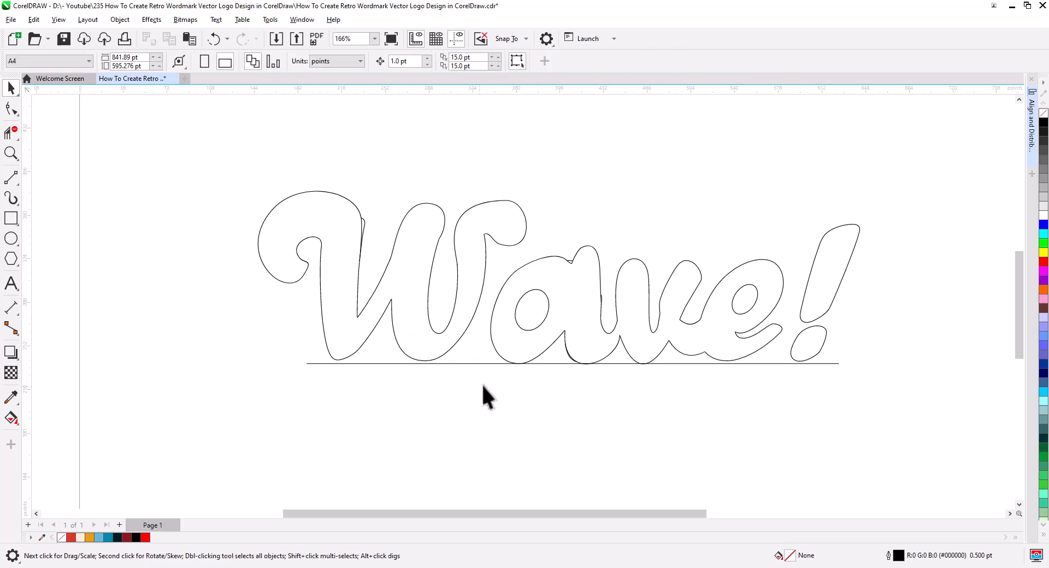
Fill the joined "ave" outline and the W with green using Smart Fill.
{"action": "scroll", "coordinate": [685, 354], "scroll_direction": "up", "scroll_amount": 5}
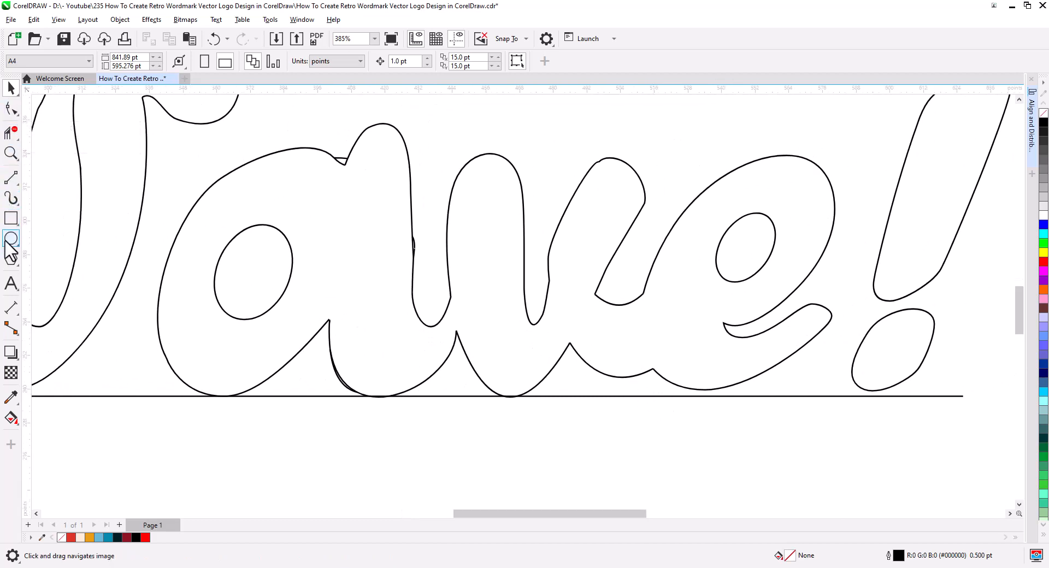
{"action": "left_click", "coordinate": [11, 419]}
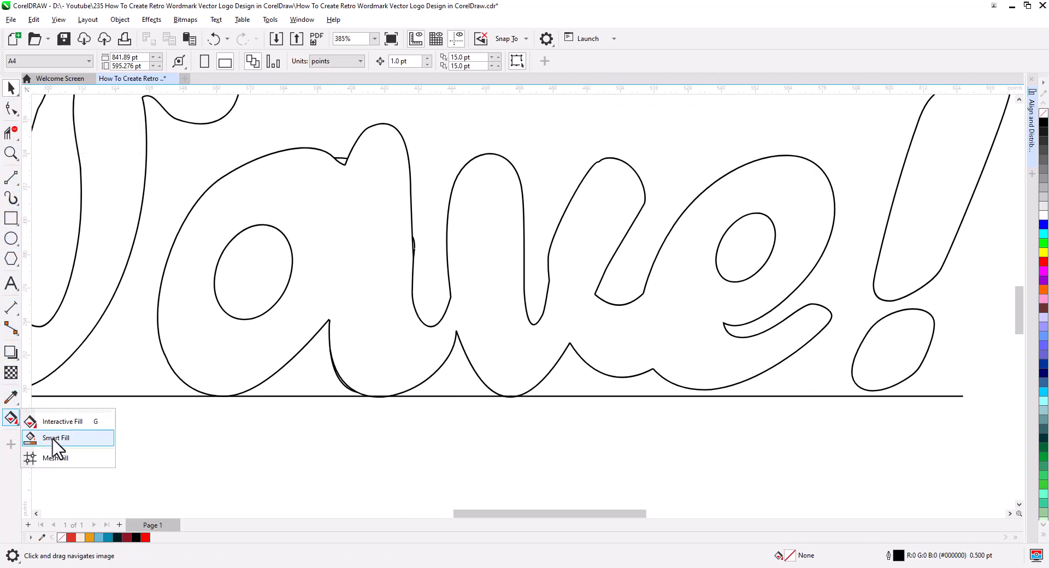
{"action": "left_click", "coordinate": [46, 440]}
{"action": "left_click", "coordinate": [635, 340]}
{"action": "scroll", "coordinate": [562, 351], "scroll_direction": "down", "scroll_amount": 2}
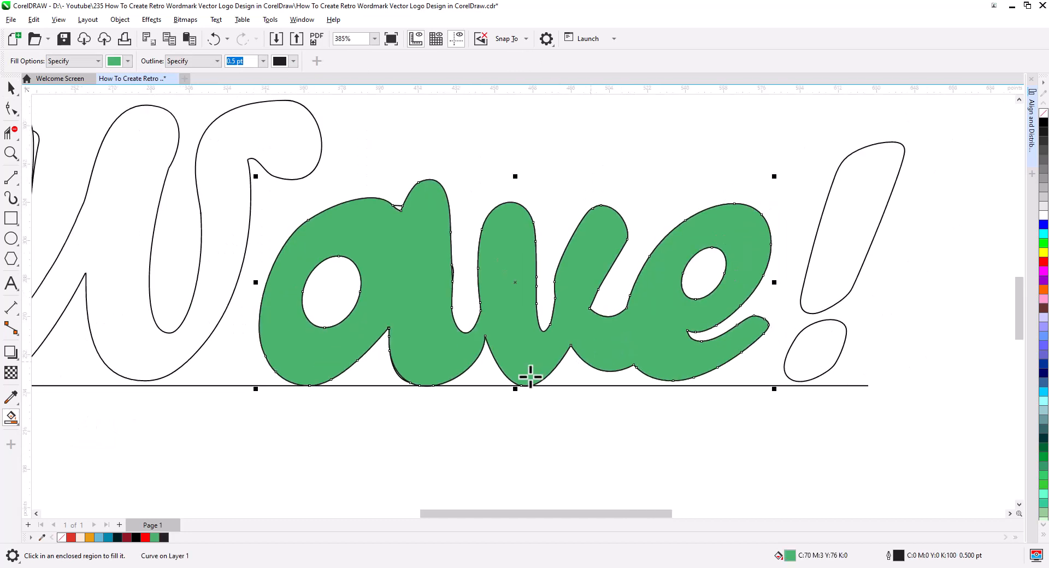
{"action": "left_click", "coordinate": [335, 344]}
{"action": "scroll", "coordinate": [528, 380], "scroll_direction": "down", "scroll_amount": 2}
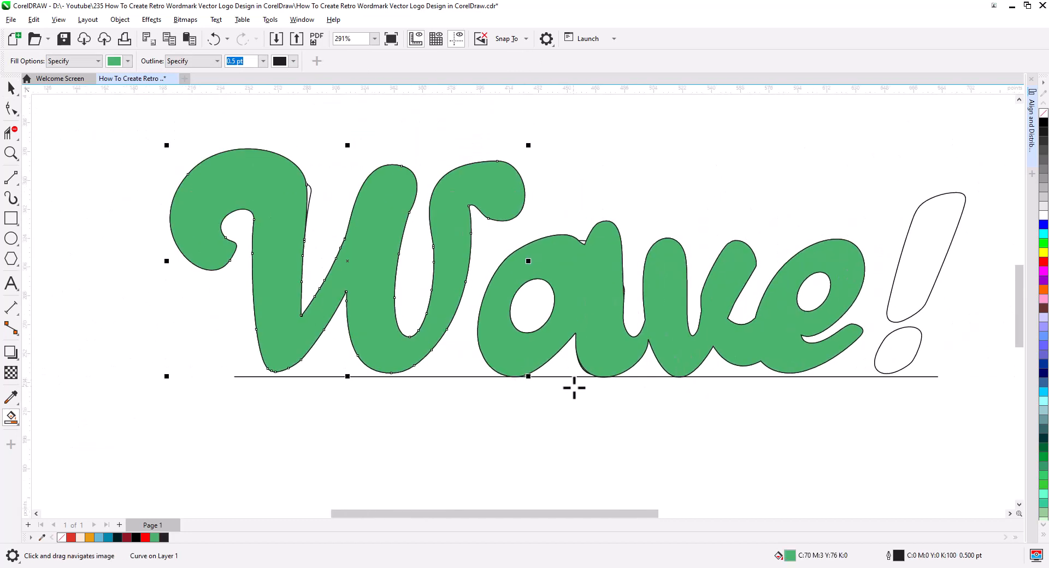
{"action": "left_click_drag", "start_coordinate": [573, 388], "coordinate": [463, 395]}
{"action": "key", "text": "space"}
{"action": "scroll", "coordinate": [765, 398], "scroll_direction": "up", "scroll_amount": 2}
{"action": "left_click_drag", "start_coordinate": [398, 319], "coordinate": [321, 307]}
{"action": "left_click", "coordinate": [235, 273]}
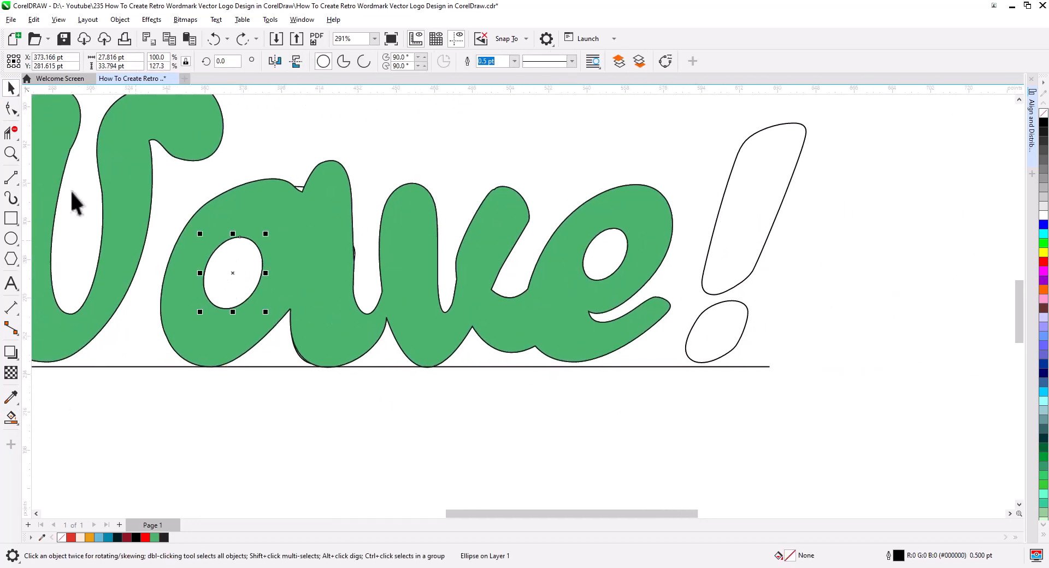
Draw a circle at the exclamation mark's dot and delete all nodes of the old slanted dot.
{"action": "left_click", "coordinate": [11, 242]}
{"action": "left_click_drag", "start_coordinate": [689, 310], "coordinate": [738, 361]}
{"action": "left_click", "coordinate": [12, 107]}
{"action": "left_click", "coordinate": [728, 302]}
{"action": "left_click_drag", "start_coordinate": [788, 393], "coordinate": [682, 297]}
{"action": "key", "text": "Delete"}
Delete the surplus nodes around the upper end of the exclamation mark's stem, keeping one near its tip.
{"action": "left_click_drag", "start_coordinate": [744, 330], "coordinate": [741, 385]}
{"action": "scroll", "coordinate": [740, 386], "scroll_direction": "up", "scroll_amount": 2}
{"action": "left_click_drag", "start_coordinate": [775, 347], "coordinate": [728, 297]}
{"action": "left_click_drag", "start_coordinate": [815, 255], "coordinate": [771, 197]}
{"action": "key", "text": "Delete"}
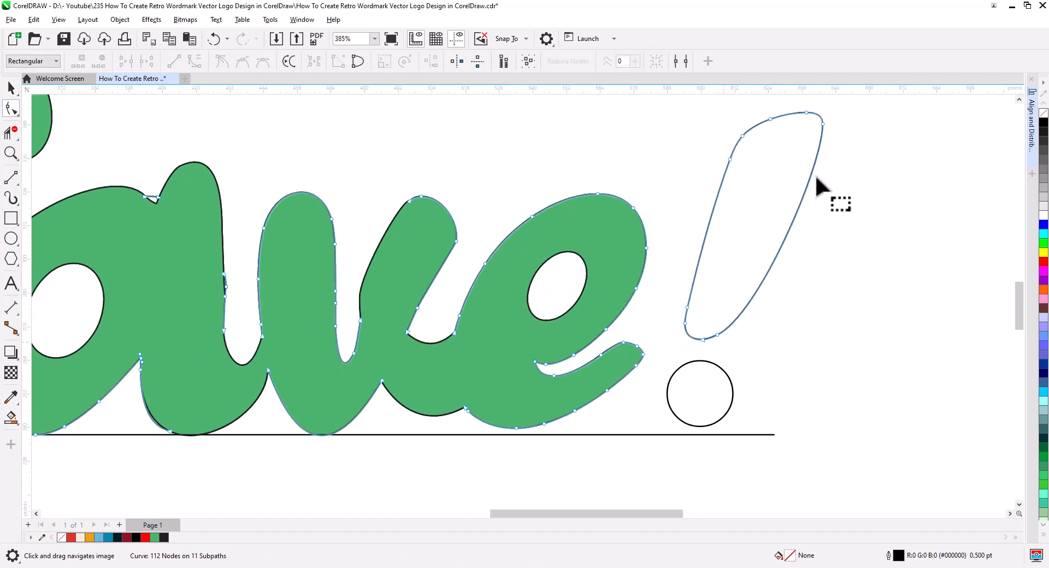
{"action": "left_click_drag", "start_coordinate": [784, 103], "coordinate": [797, 190]}
{"action": "key", "text": "ctrl+z"}
{"action": "key", "text": "Delete"}
{"action": "left_click_drag", "start_coordinate": [767, 189], "coordinate": [704, 147]}
{"action": "key", "text": "Delete"}
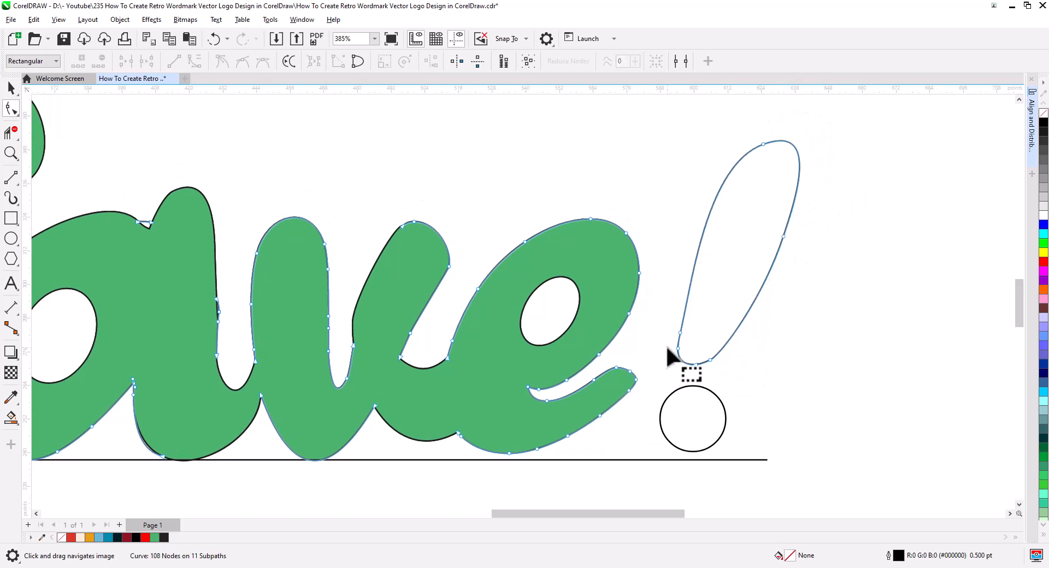
Reduce the exclamation stem's lower end to a single symmetrical node and delete the extra node on its right edge.
{"action": "left_click_drag", "start_coordinate": [667, 355], "coordinate": [690, 326]}
{"action": "key", "text": "Delete"}
{"action": "key", "text": "Delete"}
{"action": "left_click", "coordinate": [695, 364]}
{"action": "mouse_move", "coordinate": [718, 370]}
{"action": "left_mouse_down"}
{"action": "mouse_move", "coordinate": [703, 351]}
{"action": "mouse_move", "coordinate": [677, 365]}
{"action": "left_mouse_up"}
{"action": "left_click", "coordinate": [264, 62]}
{"action": "left_click", "coordinate": [783, 236]}
{"action": "key", "text": "Delete"}
Shift the exclamation stem's top node right, adjust the end handles and make both end nodes symmetrical.
{"action": "left_click_drag", "start_coordinate": [763, 144], "coordinate": [786, 141]}
{"action": "mouse_move", "coordinate": [842, 122]}
{"action": "left_mouse_down"}
{"action": "mouse_move", "coordinate": [840, 155]}
{"action": "mouse_move", "coordinate": [867, 165]}
{"action": "left_mouse_up"}
{"action": "left_click", "coordinate": [266, 62]}
{"action": "left_click_drag", "start_coordinate": [729, 364], "coordinate": [727, 378]}
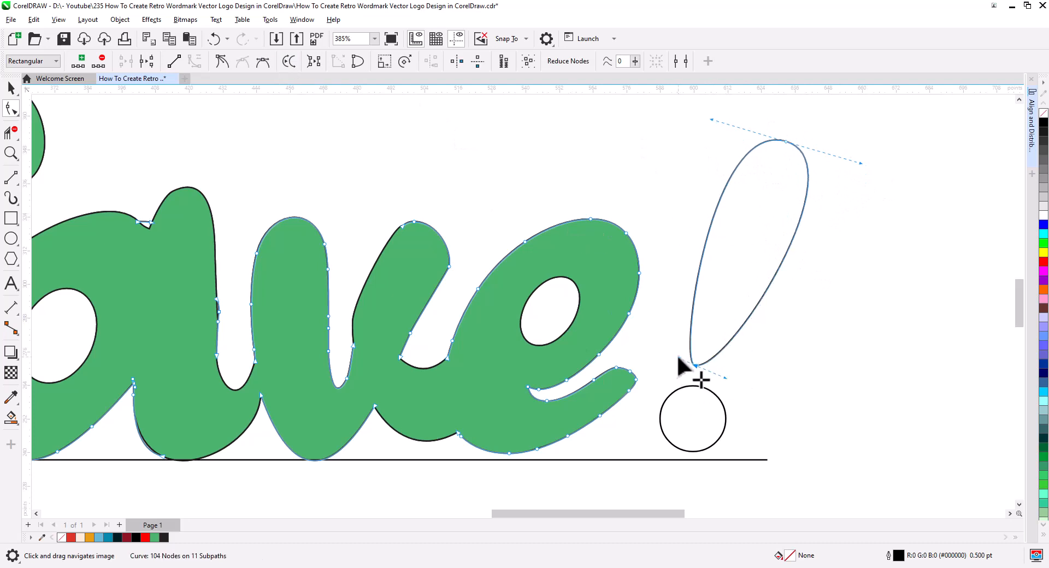
{"action": "left_click", "coordinate": [264, 61]}
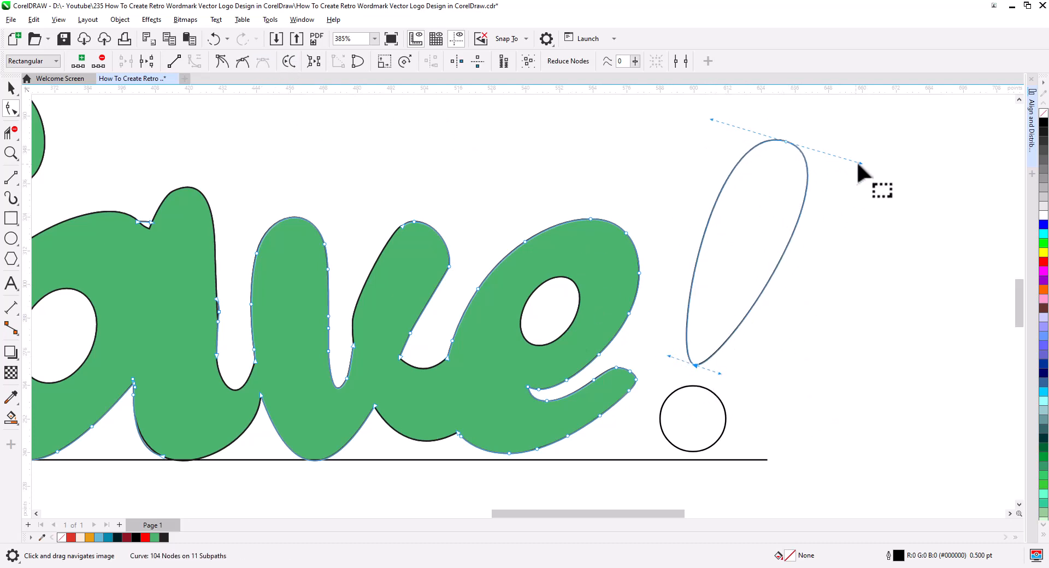
Slim the exclamation stem by shortening its top handles, moving its top node left and raising its bottom node.
{"action": "left_click_drag", "start_coordinate": [860, 163], "coordinate": [848, 161]}
{"action": "left_click_drag", "start_coordinate": [785, 141], "coordinate": [756, 137]}
{"action": "left_click_drag", "start_coordinate": [695, 366], "coordinate": [702, 355]}
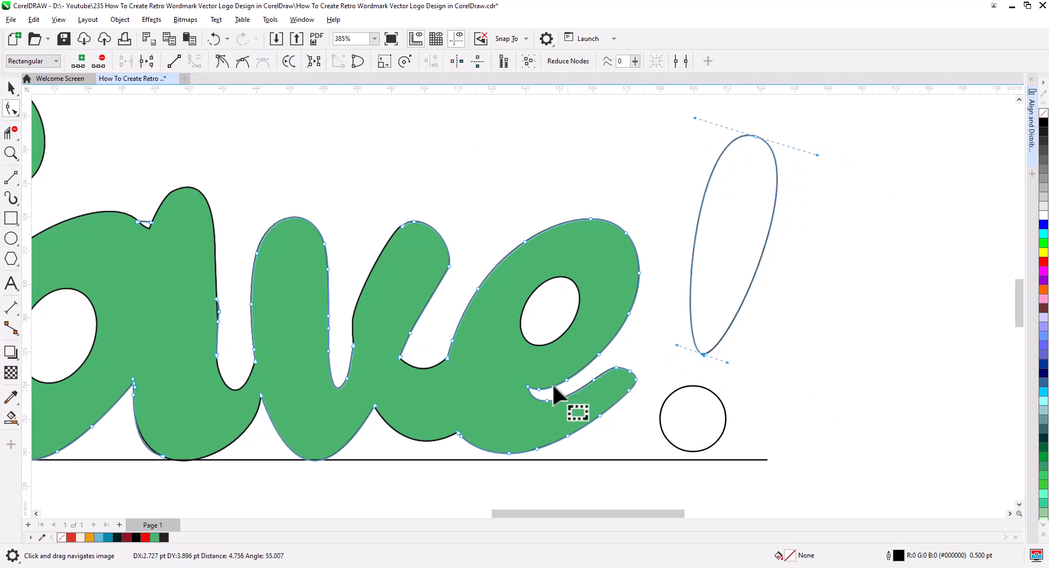
Scale down the exclamation mark's circular dot and move it up closer to the stem.
{"action": "key", "text": "space"}
{"action": "left_click", "coordinate": [703, 407]}
{"action": "left_click_drag", "start_coordinate": [729, 455], "coordinate": [715, 441]}
{"action": "left_click", "coordinate": [391, 448]}
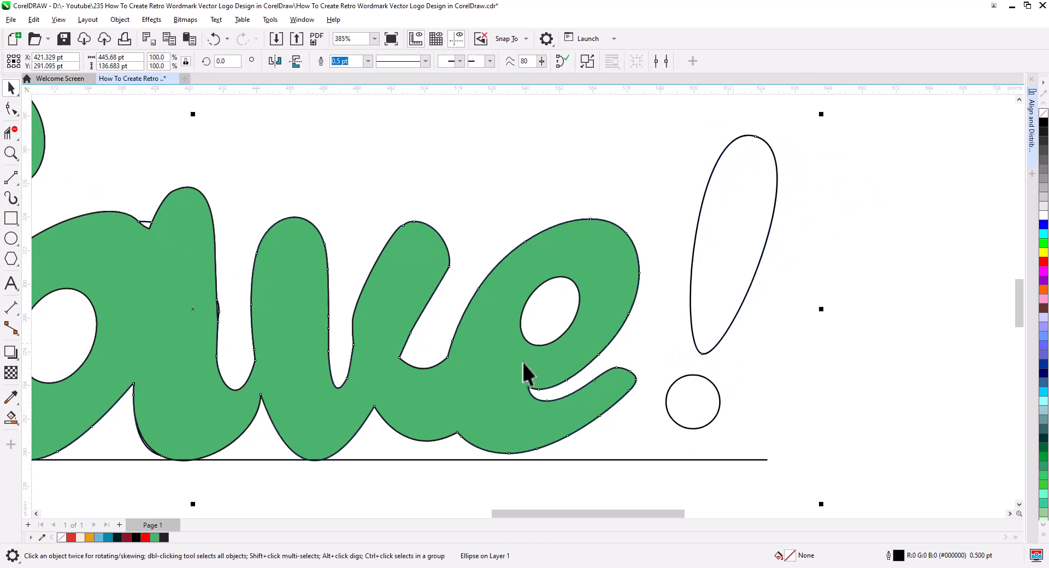
Fill the exclamation mark's stem with the same green using Smart Fill.
{"action": "key", "text": "s"}
{"action": "left_click", "coordinate": [729, 252]}
{"action": "key", "text": "space"}
Select the dot, the exclamation stem, the "ave" shape and the W, and combine them into one curve.
{"action": "scroll", "coordinate": [573, 333], "scroll_direction": "down", "scroll_amount": 5}
{"action": "left_click_drag", "start_coordinate": [604, 372], "coordinate": [727, 333]}
{"action": "left_click", "coordinate": [765, 324]}
{"action": "left_click", "coordinate": [779, 257], "text": "shift"}
{"action": "left_click", "coordinate": [563, 284], "text": "shift"}
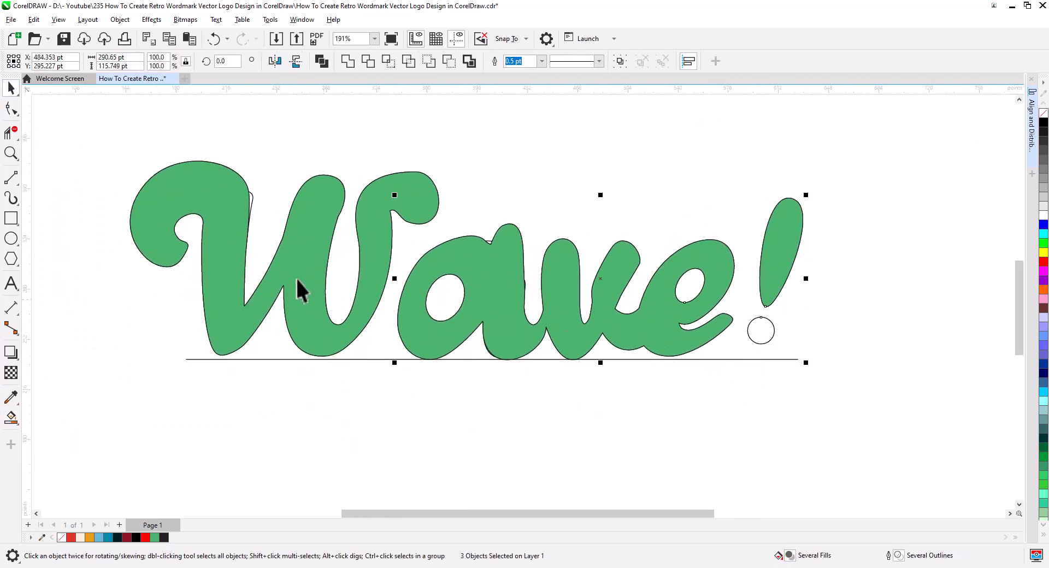
{"action": "left_click", "coordinate": [297, 281], "text": "shift"}
{"action": "left_click", "coordinate": [322, 64]}
Place a copy of the combined green wordmark directly below the original.
{"action": "left_click_drag", "start_coordinate": [512, 373], "coordinate": [567, 240]}
{"action": "left_click_drag", "start_coordinate": [564, 177], "coordinate": [556, 414]}
{"action": "right_click", "coordinate": [556, 415]}
{"action": "scroll", "coordinate": [570, 340], "scroll_direction": "down", "scroll_amount": 1}
{"action": "left_click", "coordinate": [662, 315]}
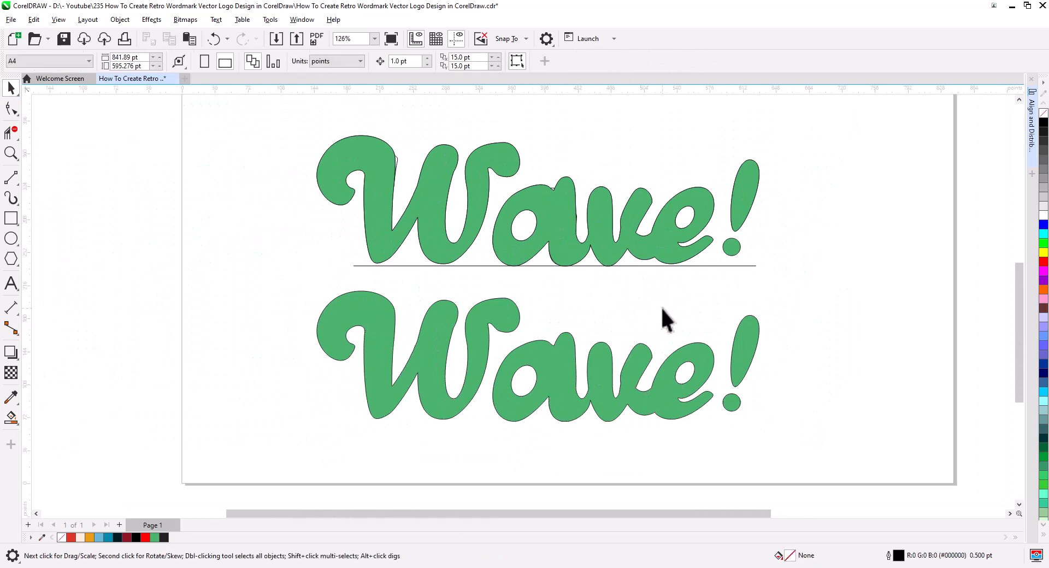
Move the original artwork with its baseline off the page and bring the clean copy up in its place.
{"action": "left_click_drag", "start_coordinate": [496, 175], "coordinate": [273, 96]}
{"action": "left_click_drag", "start_coordinate": [714, 217], "coordinate": [11, 220]}
{"action": "left_click_drag", "start_coordinate": [260, 278], "coordinate": [829, 475]}
{"action": "left_click_drag", "start_coordinate": [693, 435], "coordinate": [693, 314]}
Raise the top node of the W's right curl on the copied wordmark and delete the surplus node on its outer edge.
{"action": "left_click", "coordinate": [295, 189]}
{"action": "scroll", "coordinate": [492, 261], "scroll_direction": "up", "scroll_amount": 2}
{"action": "left_click_drag", "start_coordinate": [491, 261], "coordinate": [583, 417]}
{"action": "key", "text": "F10"}
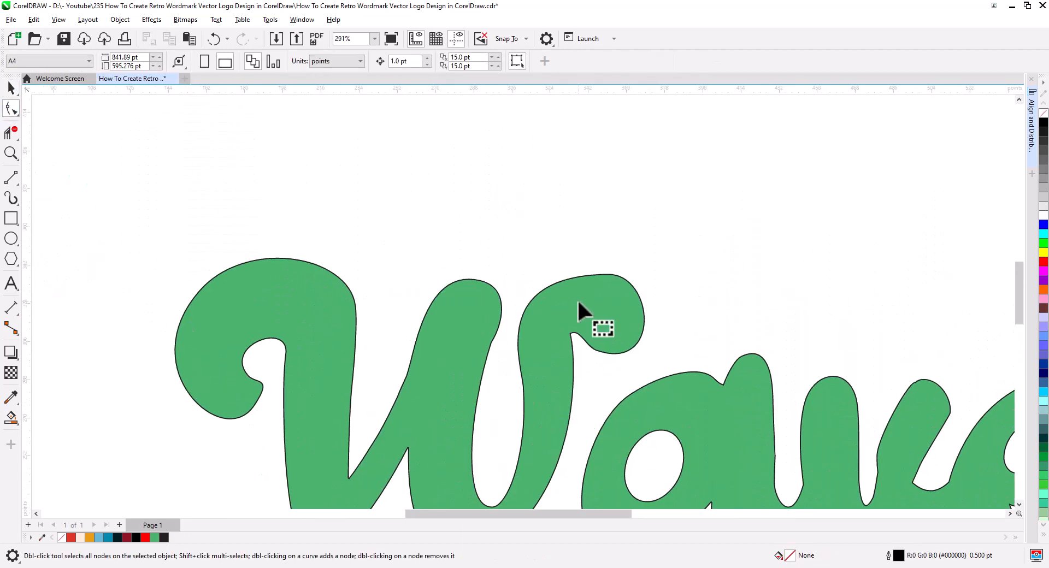
{"action": "left_click", "coordinate": [580, 302]}
{"action": "left_click_drag", "start_coordinate": [610, 274], "coordinate": [607, 262]}
{"action": "left_click_drag", "start_coordinate": [488, 263], "coordinate": [504, 264]}
{"action": "left_click_drag", "start_coordinate": [632, 388], "coordinate": [663, 256]}
{"action": "key", "text": "Delete"}
Reshape the notch under the W's right curl by adjusting the handle of its stem node.
{"action": "scroll", "coordinate": [570, 229], "scroll_direction": "up", "scroll_amount": 2}
{"action": "left_click_drag", "start_coordinate": [593, 235], "coordinate": [599, 302]}
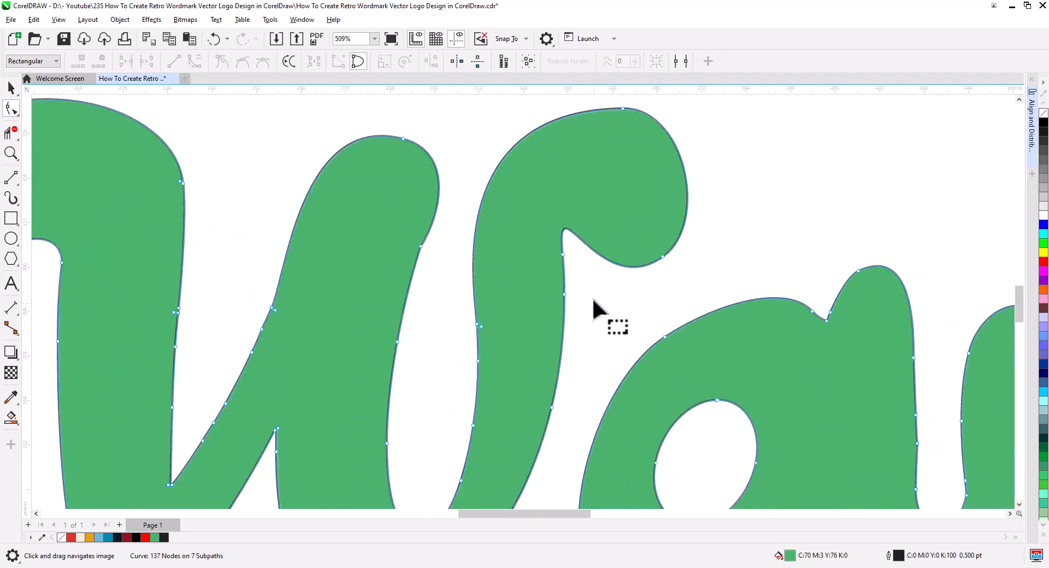
{"action": "left_click", "coordinate": [562, 255]}
{"action": "left_click_drag", "start_coordinate": [554, 178], "coordinate": [577, 171]}
{"action": "scroll", "coordinate": [578, 263], "scroll_direction": "down", "scroll_amount": 3}
Delete the surplus nodes on the right shoulder of the W's left swash and reshape its outer curve with nodes and handles.
{"action": "left_click_drag", "start_coordinate": [479, 375], "coordinate": [495, 334]}
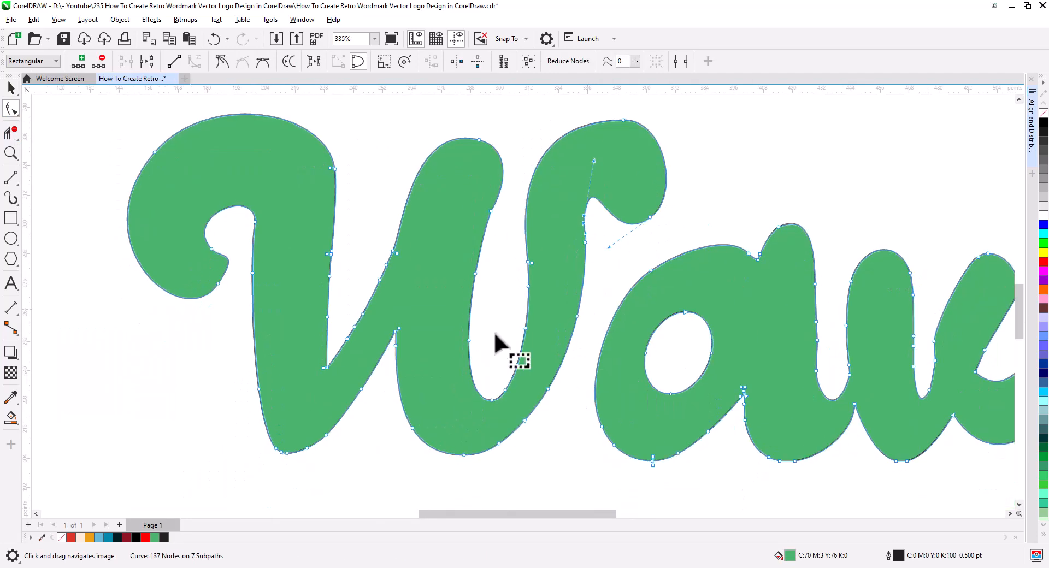
{"action": "key", "text": "Delete"}
{"action": "left_click_drag", "start_coordinate": [253, 100], "coordinate": [253, 117]}
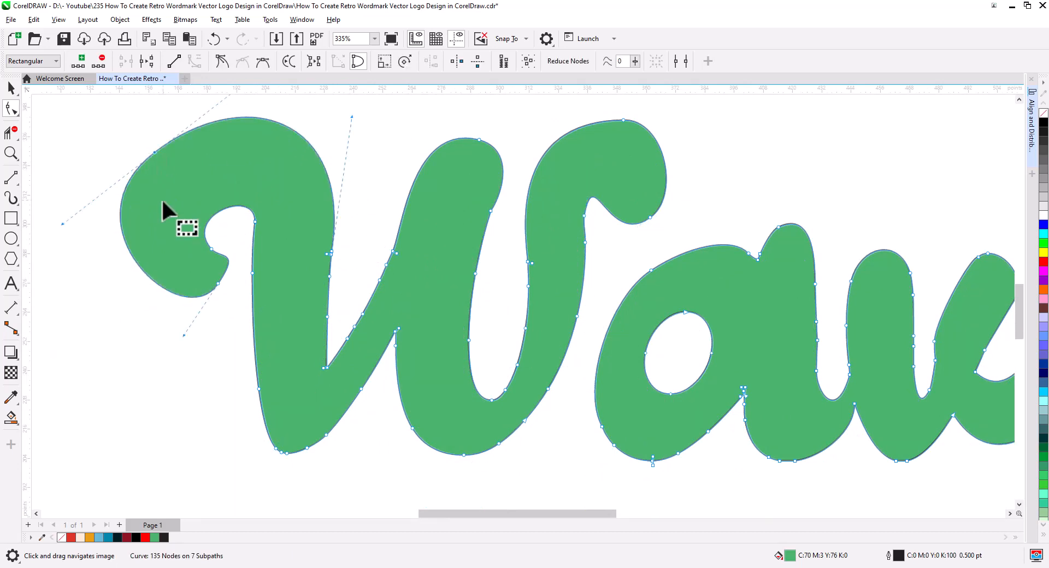
{"action": "left_click_drag", "start_coordinate": [63, 225], "coordinate": [109, 187]}
{"action": "left_click_drag", "start_coordinate": [154, 152], "coordinate": [163, 175]}
{"action": "scroll", "coordinate": [164, 175], "scroll_direction": "down", "scroll_amount": 2}
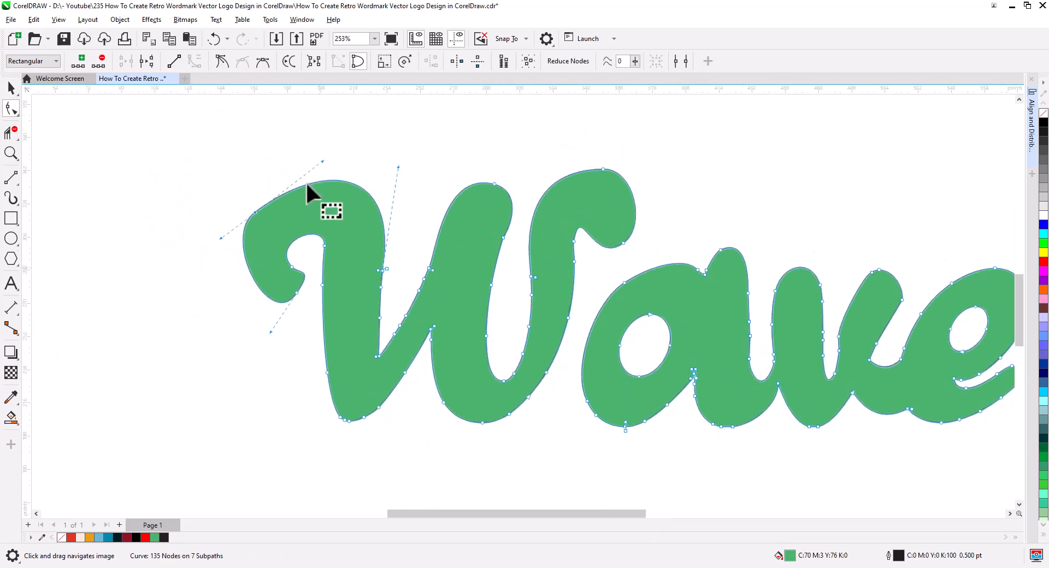
{"action": "left_click_drag", "start_coordinate": [323, 162], "coordinate": [297, 162]}
{"action": "left_click_drag", "start_coordinate": [250, 286], "coordinate": [246, 293]}
Delete the surplus nodes along the edges of the W's left stem and adjust the top curve of its swash.
{"action": "left_click", "coordinate": [344, 342]}
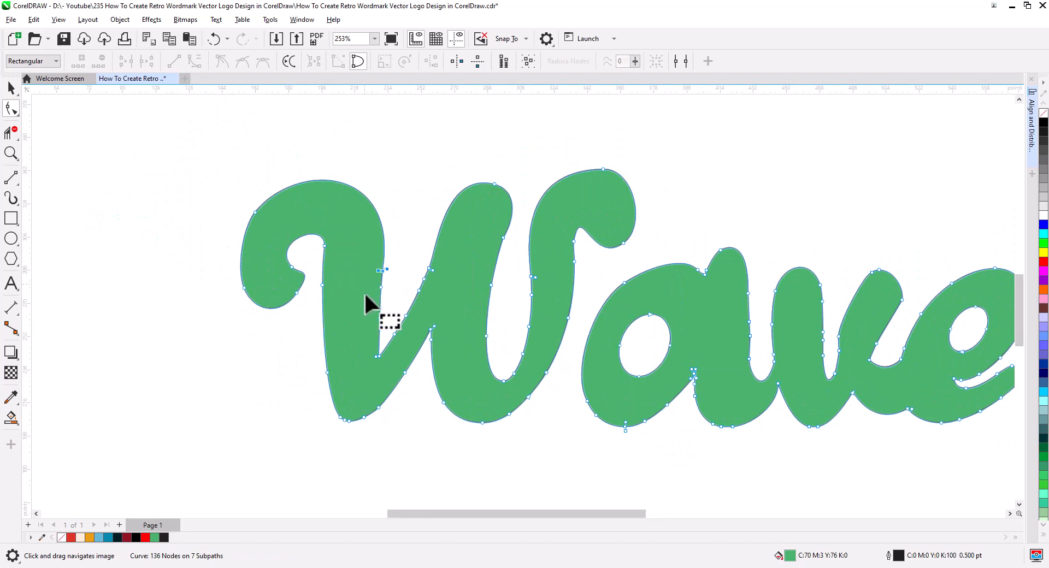
{"action": "key", "text": "Delete"}
{"action": "left_click_drag", "start_coordinate": [344, 181], "coordinate": [342, 185]}
{"action": "left_click_drag", "start_coordinate": [309, 232], "coordinate": [329, 285]}
{"action": "left_click_drag", "start_coordinate": [312, 359], "coordinate": [341, 383]}
{"action": "key", "text": "Delete"}
{"action": "left_click_drag", "start_coordinate": [358, 254], "coordinate": [391, 326]}
{"action": "left_click_drag", "start_coordinate": [659, 440], "coordinate": [492, 383]}
{"action": "scroll", "coordinate": [550, 427], "scroll_direction": "up", "scroll_amount": 1}
{"action": "key", "text": "Delete"}
Refine the notch at the top of the a by adjusting its curve and deleting a surplus node.
{"action": "left_click_drag", "start_coordinate": [617, 181], "coordinate": [575, 172]}
{"action": "scroll", "coordinate": [576, 219], "scroll_direction": "up", "scroll_amount": 2}
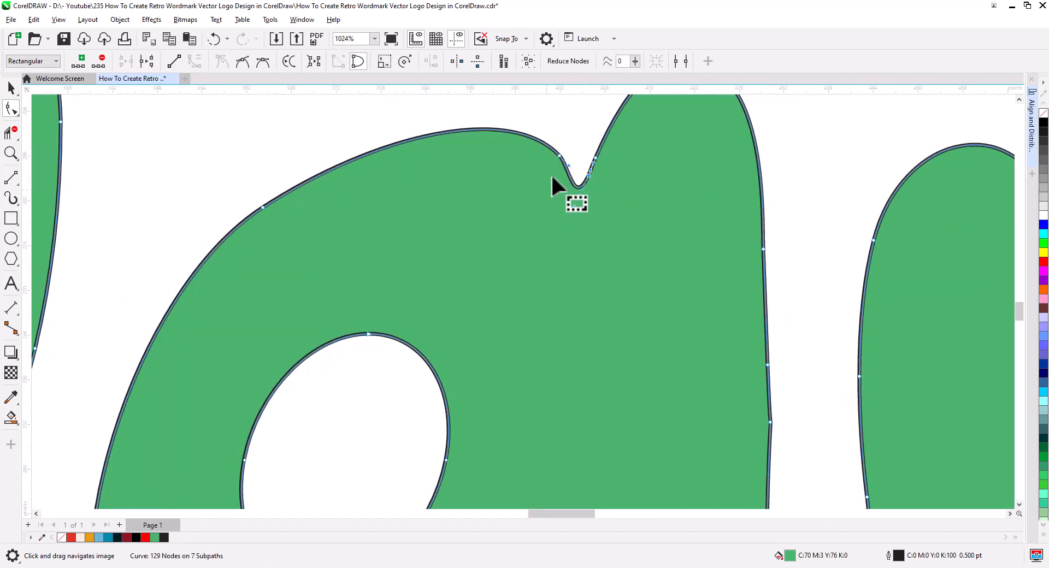
{"action": "key", "text": "Delete"}
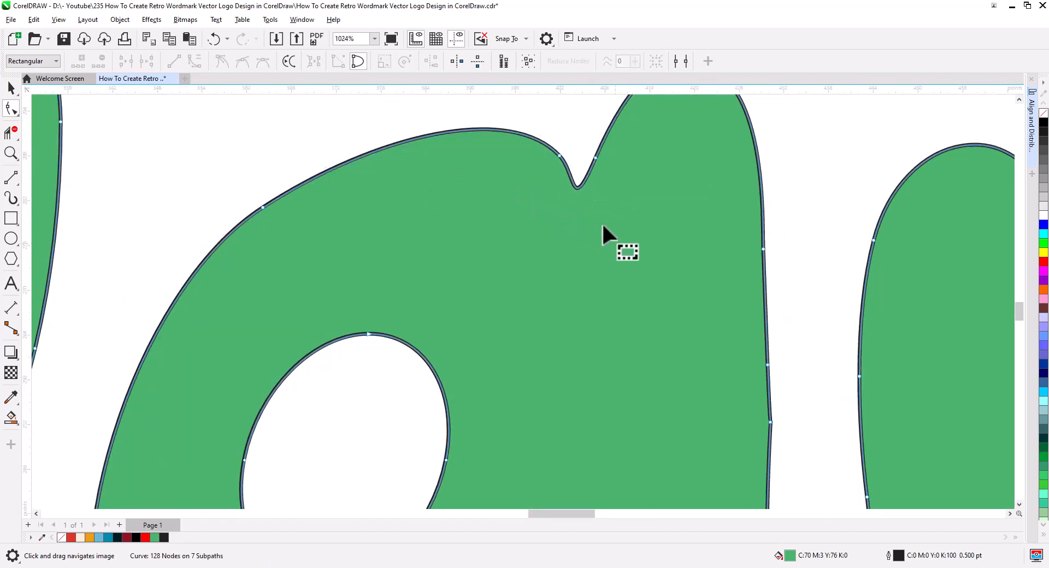
Delete the surplus nodes along the right edge of the a's stem.
{"action": "scroll", "coordinate": [601, 224], "scroll_direction": "down", "scroll_amount": 1}
{"action": "left_click_drag", "start_coordinate": [601, 224], "coordinate": [563, 175]}
{"action": "left_click_drag", "start_coordinate": [650, 276], "coordinate": [671, 298]}
{"action": "key", "text": "Delete"}
{"action": "left_click_drag", "start_coordinate": [592, 255], "coordinate": [574, 301]}
{"action": "left_click_drag", "start_coordinate": [622, 211], "coordinate": [655, 276]}
{"action": "key", "text": "Delete"}
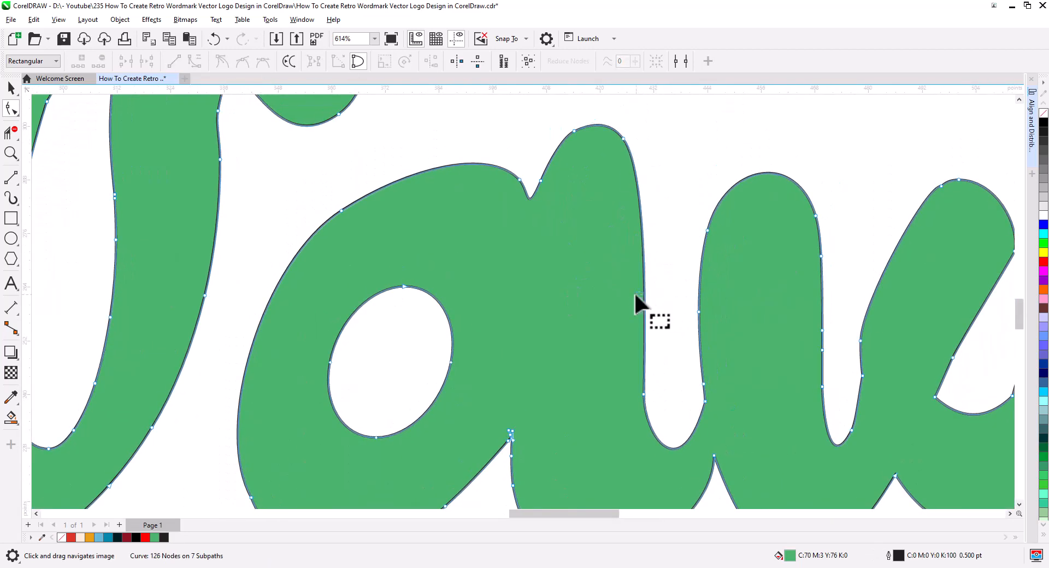
Move the lower node on the right edge of the a's stem inward so the stem tapers toward its foot.
{"action": "scroll", "coordinate": [404, 249], "scroll_direction": "down", "scroll_amount": 3}
{"action": "left_click", "coordinate": [524, 335]}
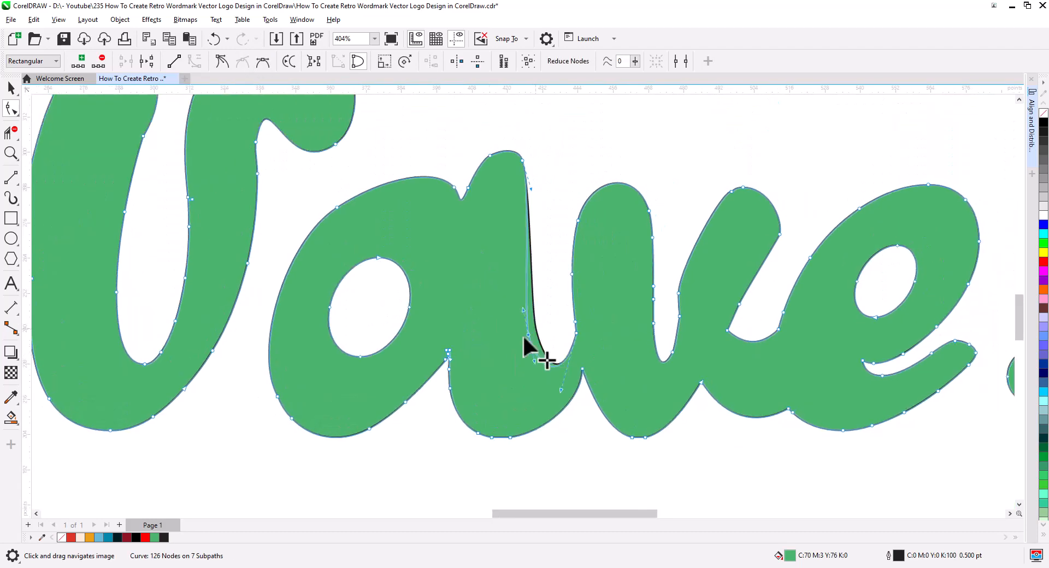
{"action": "left_click_drag", "start_coordinate": [523, 335], "coordinate": [508, 338]}
{"action": "left_click", "coordinate": [588, 382]}
Delete the surplus nodes on the v's outer left edge and on the inner edge of its right arm.
{"action": "left_click_drag", "start_coordinate": [588, 382], "coordinate": [606, 349]}
{"action": "scroll", "coordinate": [606, 349], "scroll_direction": "up", "scroll_amount": 2}
{"action": "left_click_drag", "start_coordinate": [494, 349], "coordinate": [565, 386]}
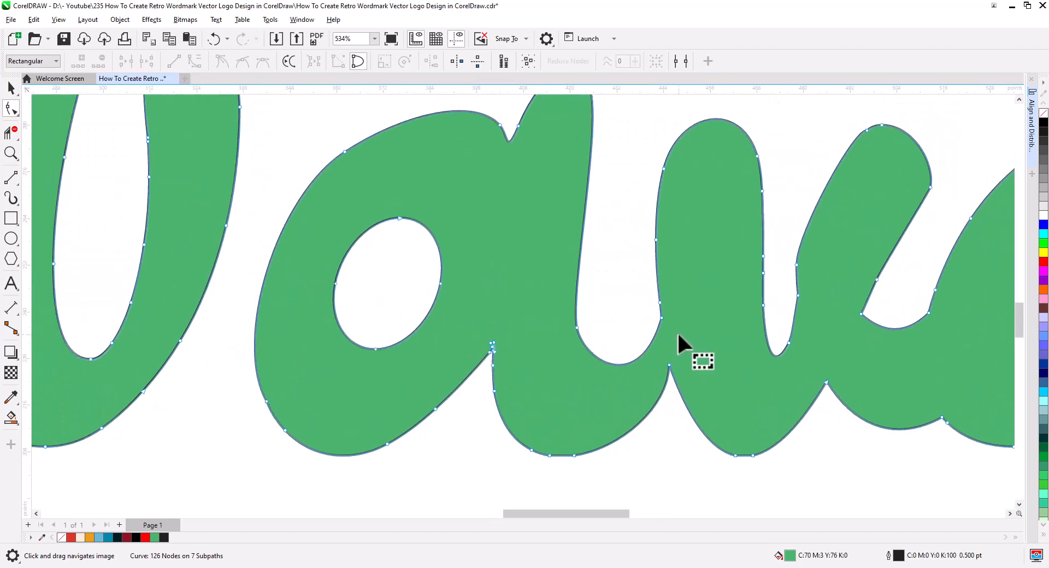
{"action": "left_click_drag", "start_coordinate": [643, 230], "coordinate": [673, 258]}
{"action": "key", "text": "Delete"}
{"action": "left_click_drag", "start_coordinate": [715, 344], "coordinate": [517, 350]}
{"action": "left_click_drag", "start_coordinate": [584, 256], "coordinate": [624, 288]}
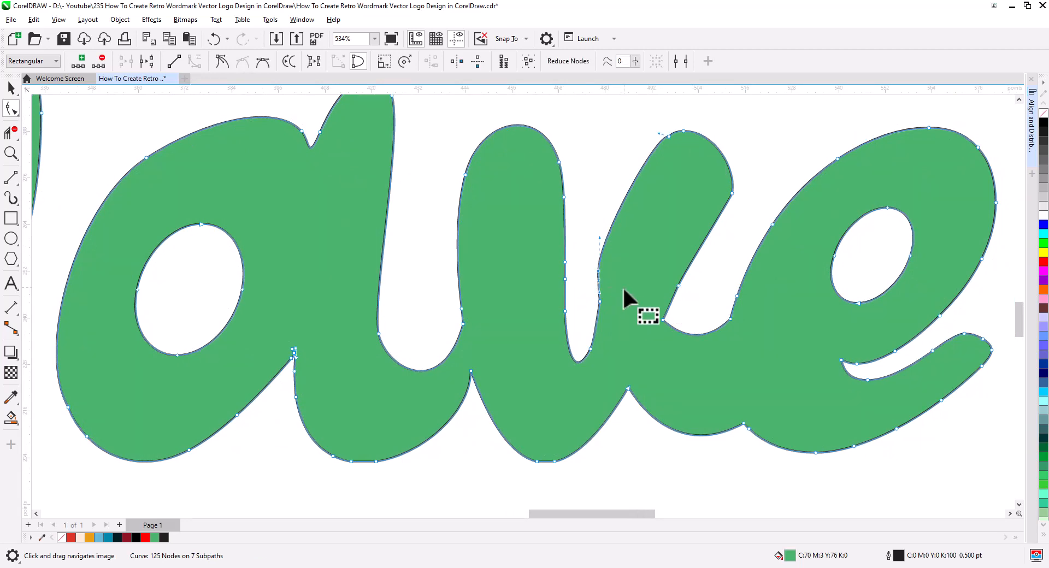
{"action": "key", "text": "Delete"}
Delete the surplus nodes around the rounded top of the v's right arm and inside its lower bend.
{"action": "left_click_drag", "start_coordinate": [651, 118], "coordinate": [739, 204]}
{"action": "key", "text": "Delete"}
{"action": "key", "text": "Delete"}
{"action": "left_click_drag", "start_coordinate": [578, 329], "coordinate": [608, 374]}
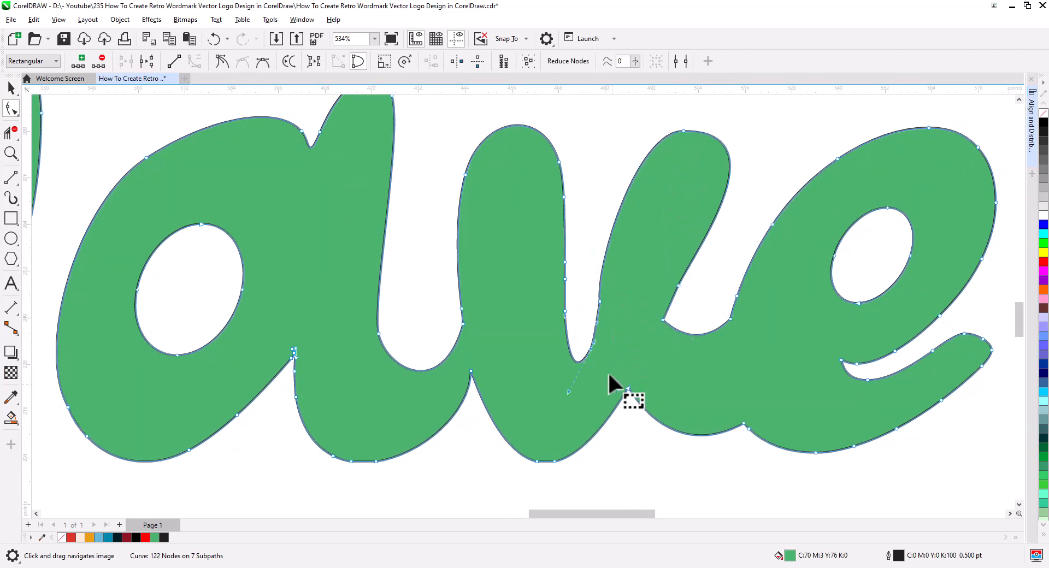
{"action": "key", "text": "Delete"}
Clean up the stray nodes at the lower notch where the a's bowl meets its stem.
{"action": "left_click_drag", "start_coordinate": [883, 332], "coordinate": [787, 354]}
{"action": "left_click_drag", "start_coordinate": [277, 401], "coordinate": [381, 376]}
{"action": "scroll", "coordinate": [299, 357], "scroll_direction": "up", "scroll_amount": 6}
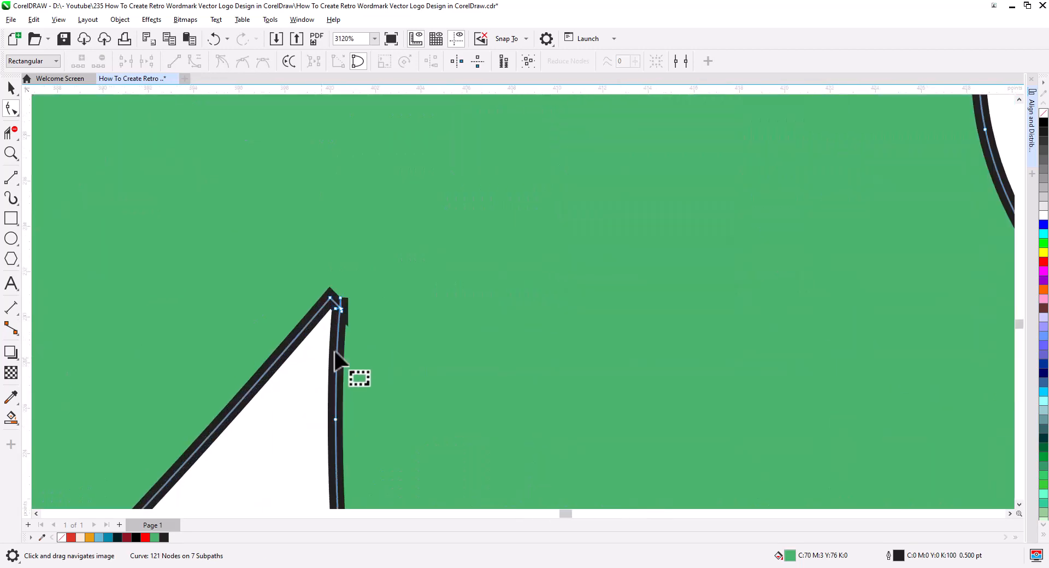
{"action": "scroll", "coordinate": [335, 353], "scroll_direction": "up", "scroll_amount": 1}
{"action": "left_click_drag", "start_coordinate": [344, 283], "coordinate": [377, 270]}
{"action": "mouse_move", "coordinate": [342, 297]}
{"action": "left_mouse_down"}
{"action": "mouse_move", "coordinate": [330, 247]}
{"action": "mouse_move", "coordinate": [353, 304]}
{"action": "left_mouse_up"}
{"action": "key", "text": "Delete"}
{"action": "left_click_drag", "start_coordinate": [344, 265], "coordinate": [345, 281]}
{"action": "scroll", "coordinate": [541, 385], "scroll_direction": "down", "scroll_amount": 5}
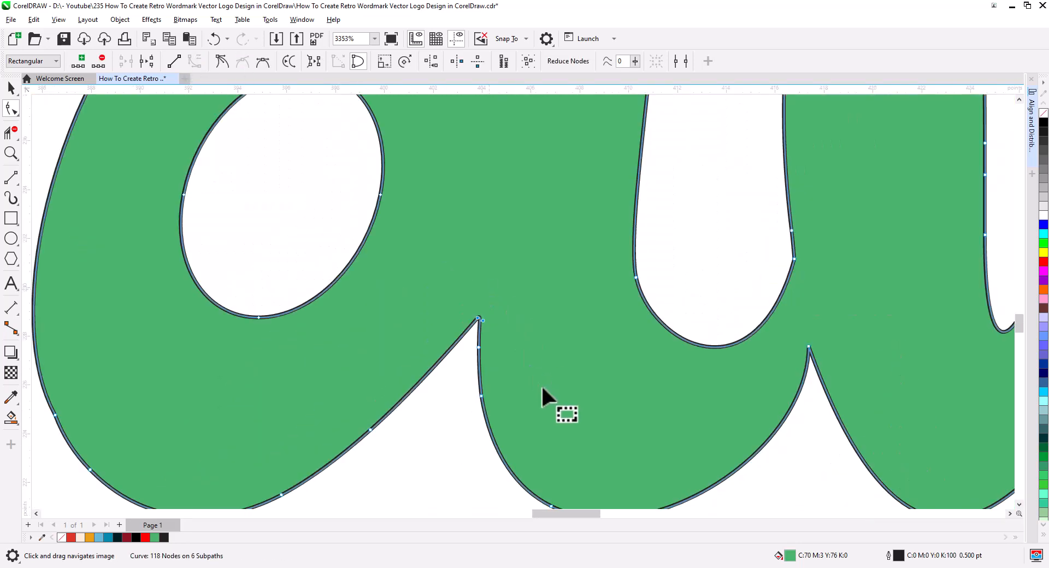
Delete the surplus nodes along the rounded bottoms of the a's stem and the v.
{"action": "left_click_drag", "start_coordinate": [732, 365], "coordinate": [775, 413]}
{"action": "key", "text": "Delete"}
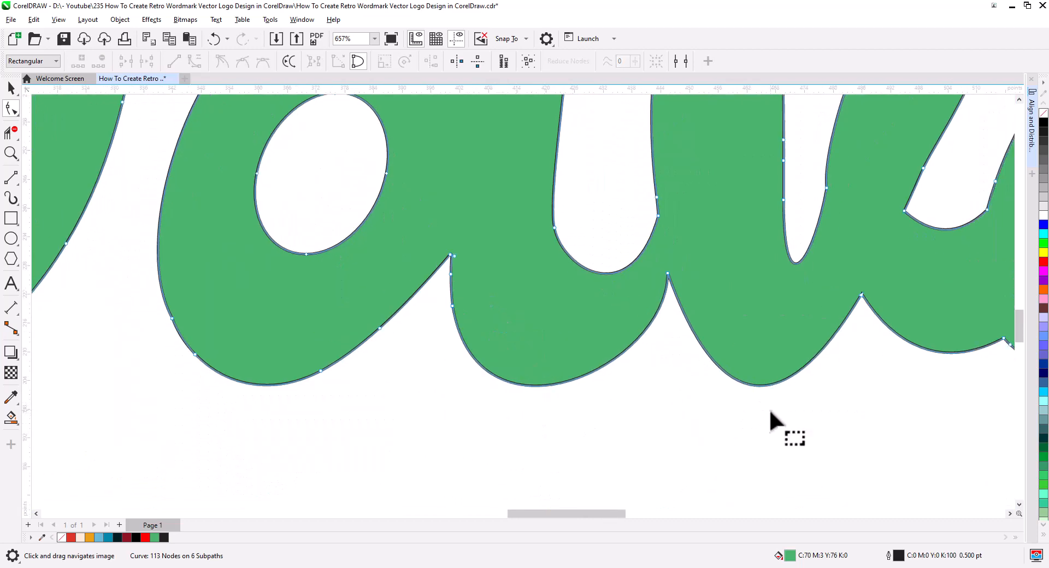
{"action": "scroll", "coordinate": [770, 414], "scroll_direction": "down", "scroll_amount": 3}
Delete the surplus node on the left edge of the W's first stem and finish node editing.
{"action": "left_click_drag", "start_coordinate": [844, 458], "coordinate": [763, 442]}
{"action": "key", "text": "space"}
{"action": "scroll", "coordinate": [200, 231], "scroll_direction": "up", "scroll_amount": 1}
{"action": "key", "text": "F10"}
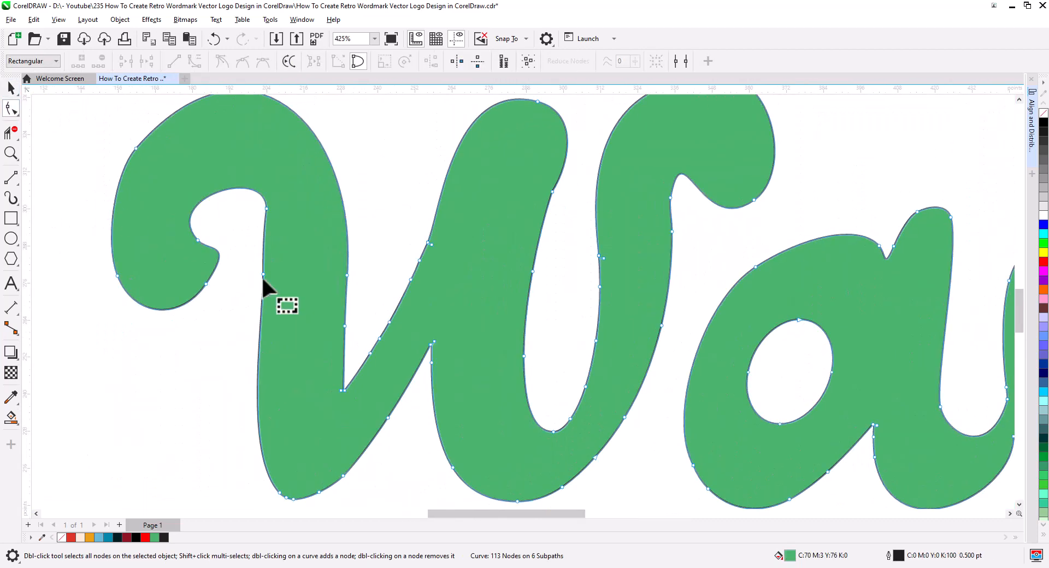
{"action": "scroll", "coordinate": [409, 491], "scroll_direction": "down", "scroll_amount": 2}
{"action": "key", "text": "space"}
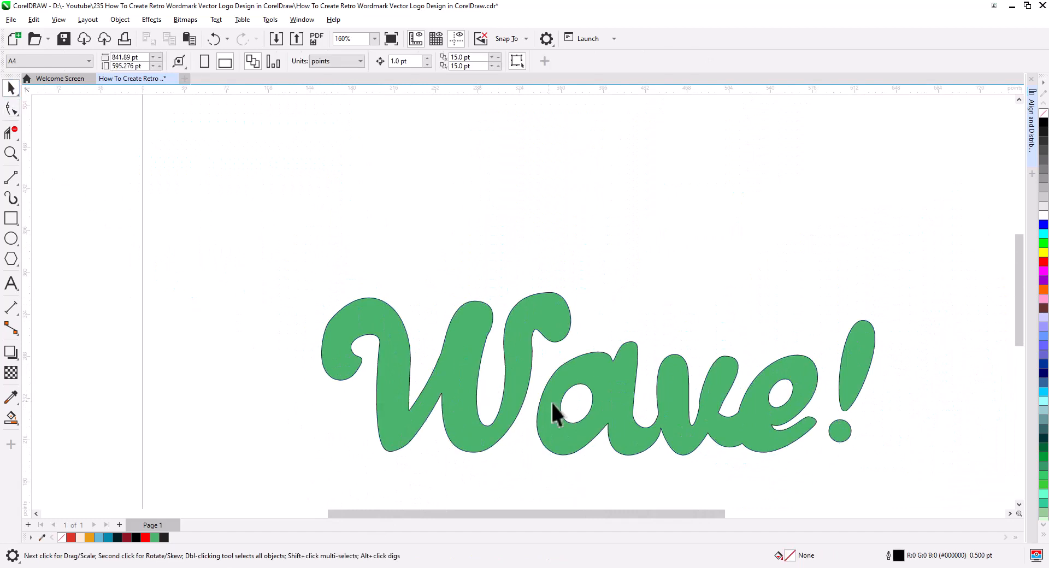
Fill the Wave! wordmark with black and remove its outline.
{"action": "scroll", "coordinate": [552, 415], "scroll_direction": "down", "scroll_amount": 2}
{"action": "left_click", "coordinate": [1043, 123]}
{"action": "right_click", "coordinate": [1043, 113]}
{"action": "key", "text": "Escape"}
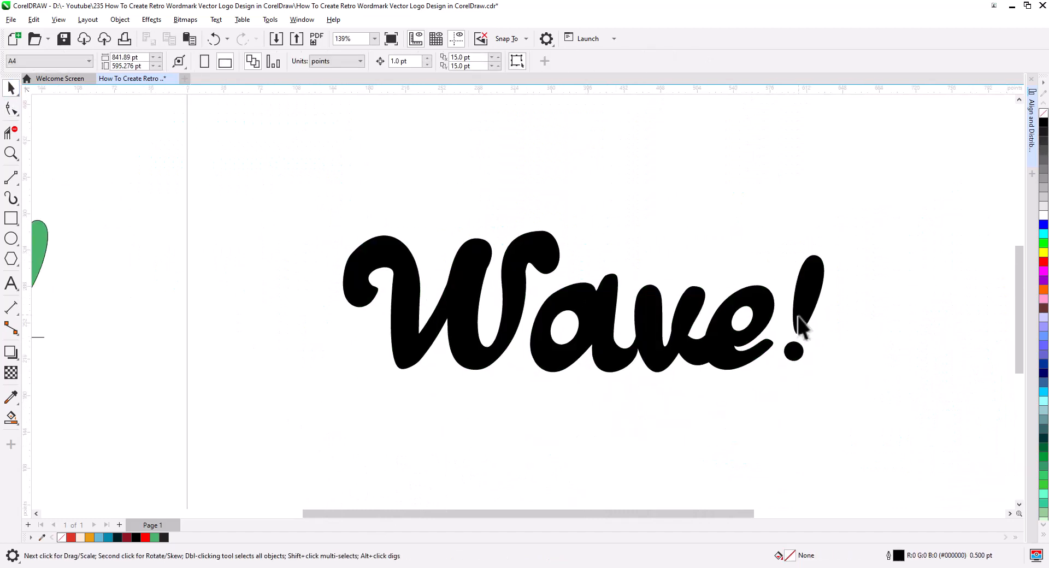
Try to skew the black wordmark vertically by its right side, and undo the skew.
{"action": "left_click", "coordinate": [714, 348]}
{"action": "left_click", "coordinate": [715, 348]}
{"action": "left_click_drag", "start_coordinate": [828, 302], "coordinate": [829, 255]}
{"action": "key", "text": "ctrl+z"}
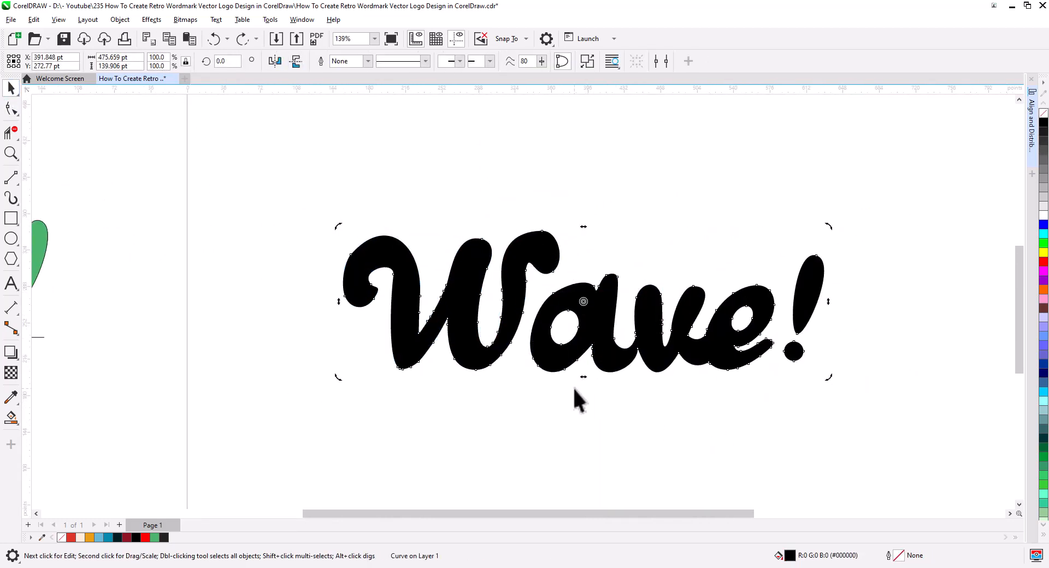
Select all of the W's nodes and shift the letter about 5 pt closer to the a.
{"action": "left_click", "coordinate": [12, 109]}
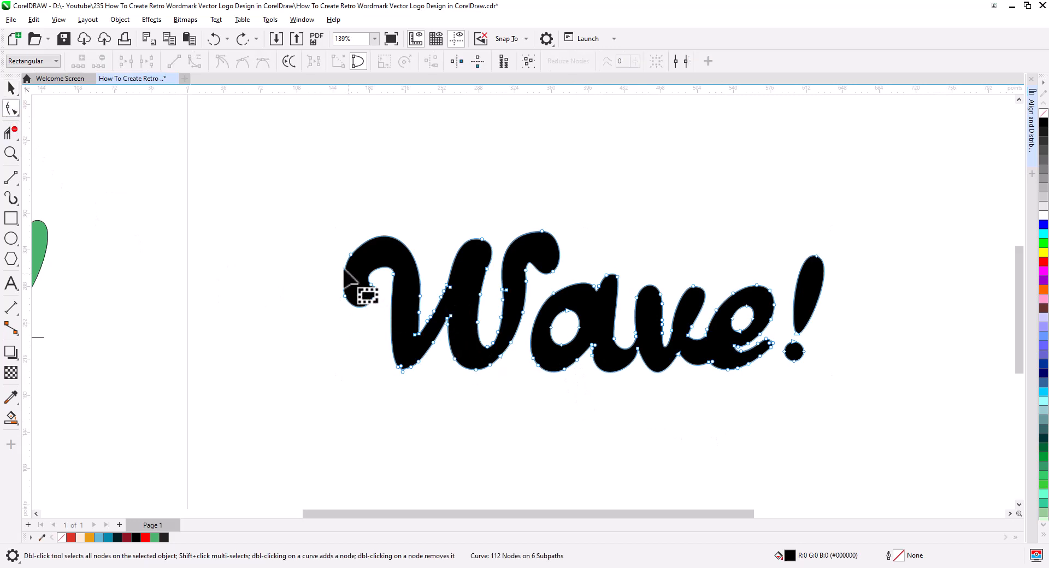
{"action": "left_click_drag", "start_coordinate": [308, 176], "coordinate": [522, 392]}
{"action": "scroll", "coordinate": [546, 286], "scroll_direction": "up", "scroll_amount": 2}
{"action": "mouse_move", "coordinate": [598, 202]}
{"action": "left_mouse_down"}
{"action": "mouse_move", "coordinate": [533, 293]}
{"action": "mouse_move", "coordinate": [510, 304]}
{"action": "left_mouse_up"}
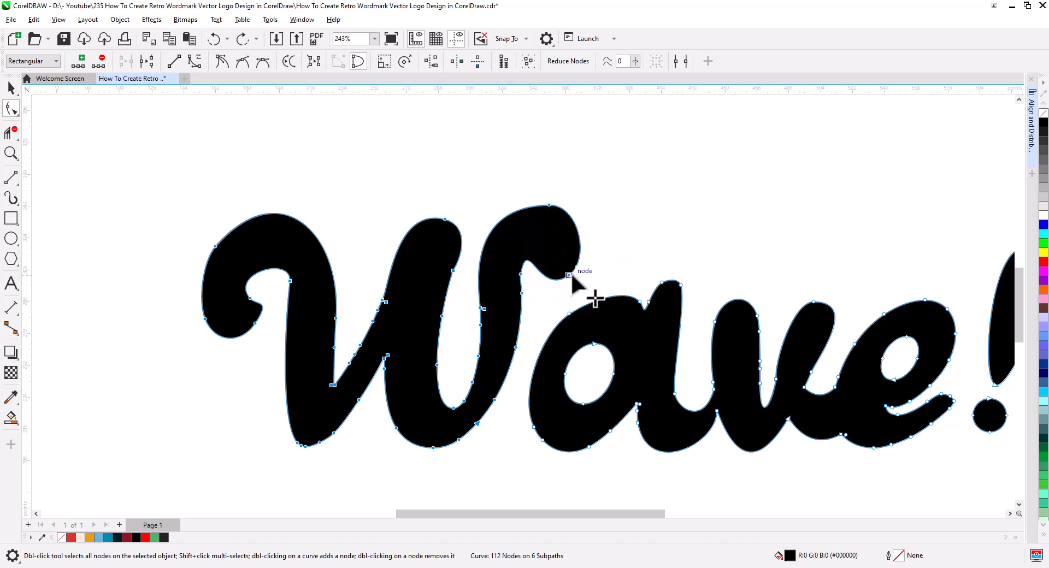
{"action": "left_click_drag", "start_coordinate": [571, 272], "coordinate": [580, 272]}
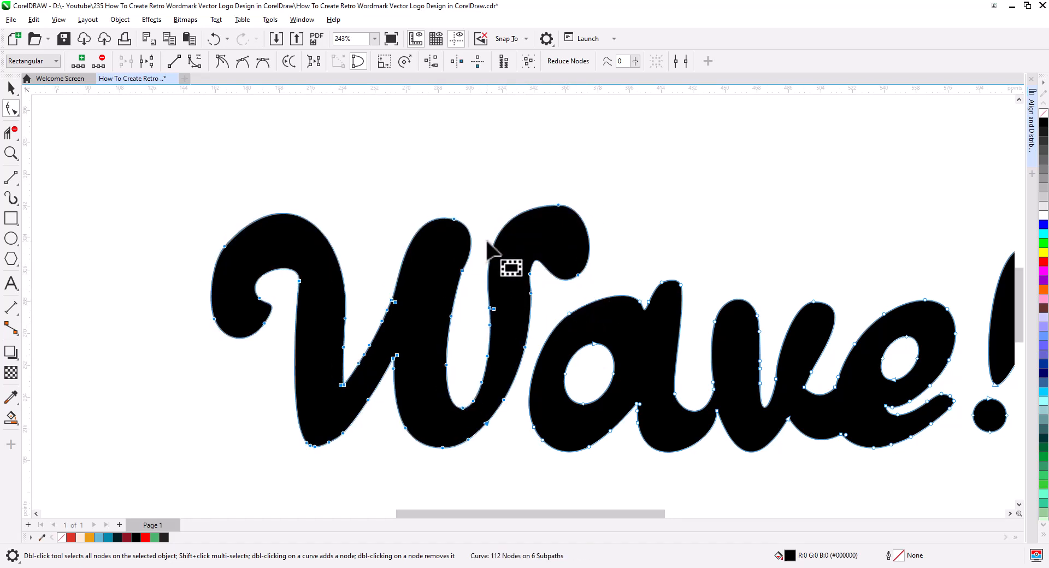
{"action": "scroll", "coordinate": [487, 243], "scroll_direction": "down", "scroll_amount": 3}
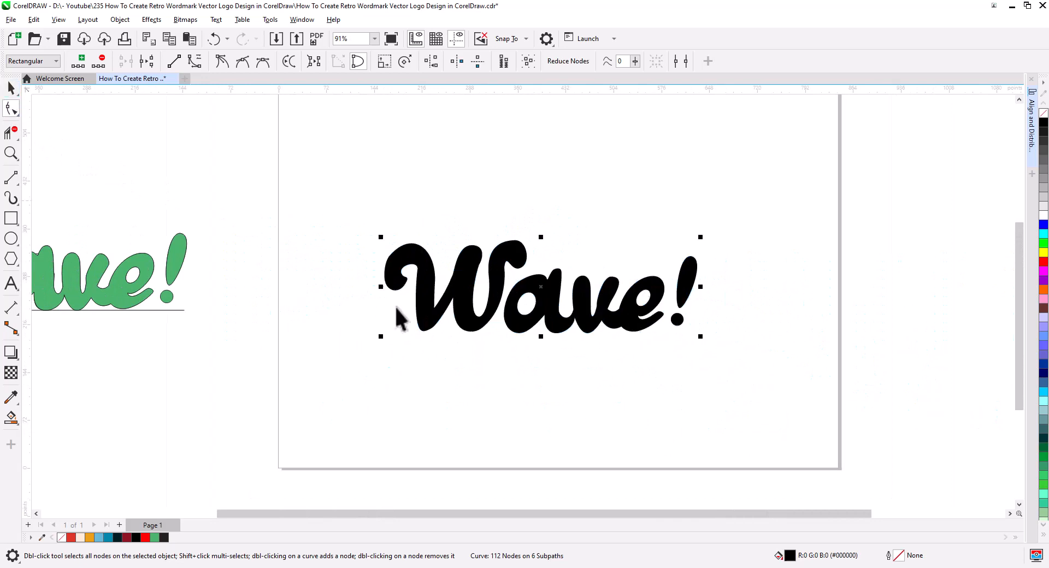
Skew the wordmark vertically by about 4.5° so that its exclamation mark end rises.
{"action": "key", "text": "space"}
{"action": "left_click", "coordinate": [623, 319]}
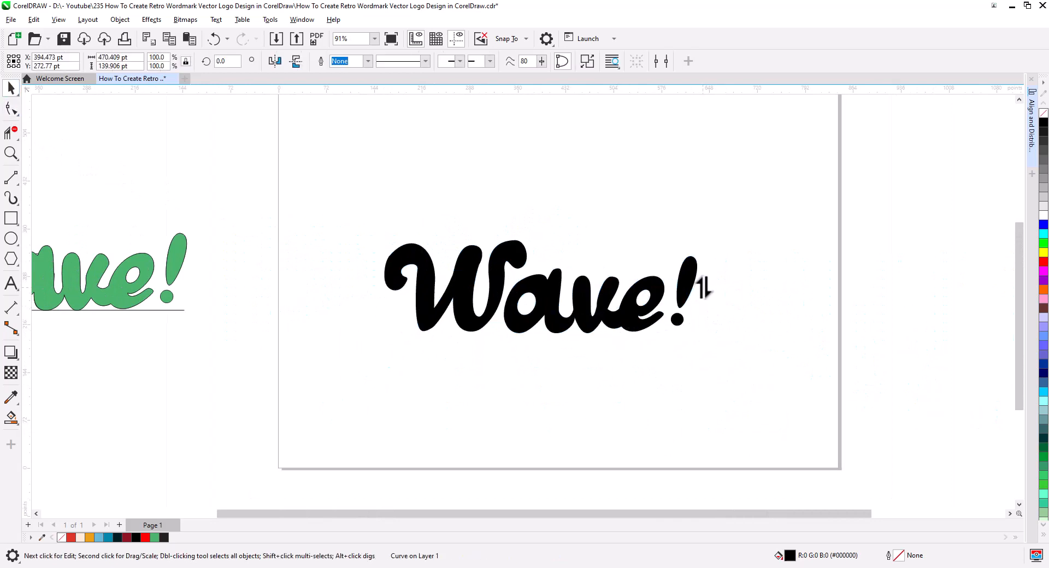
{"action": "left_click_drag", "start_coordinate": [704, 287], "coordinate": [704, 265]}
{"action": "left_click", "coordinate": [704, 285]}
{"action": "scroll", "coordinate": [629, 303], "scroll_direction": "up", "scroll_amount": 2}
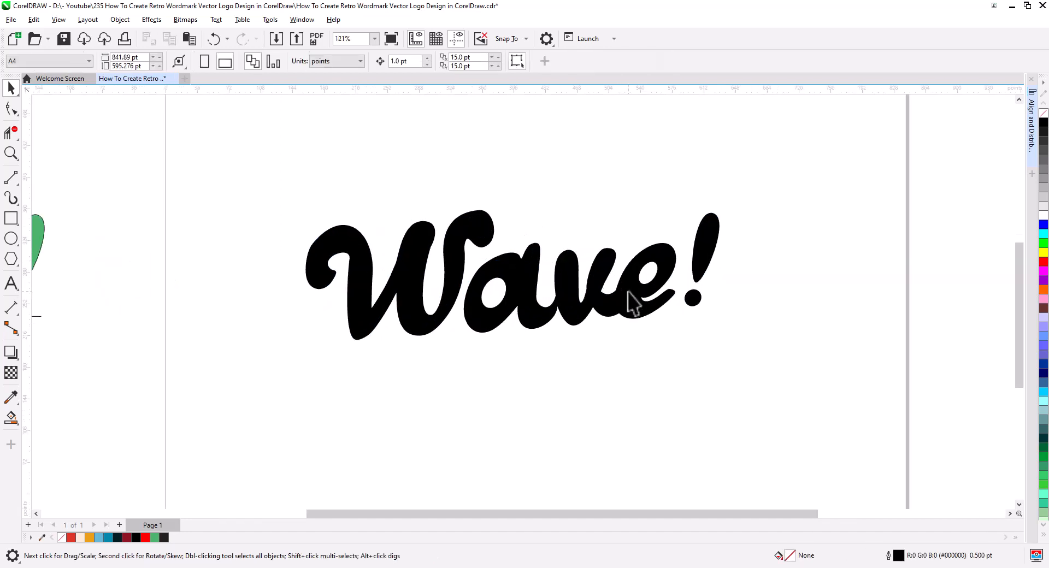
Try a white fill on the wordmark, undo it, and fill the wordmark with red.
{"action": "left_click", "coordinate": [644, 321]}
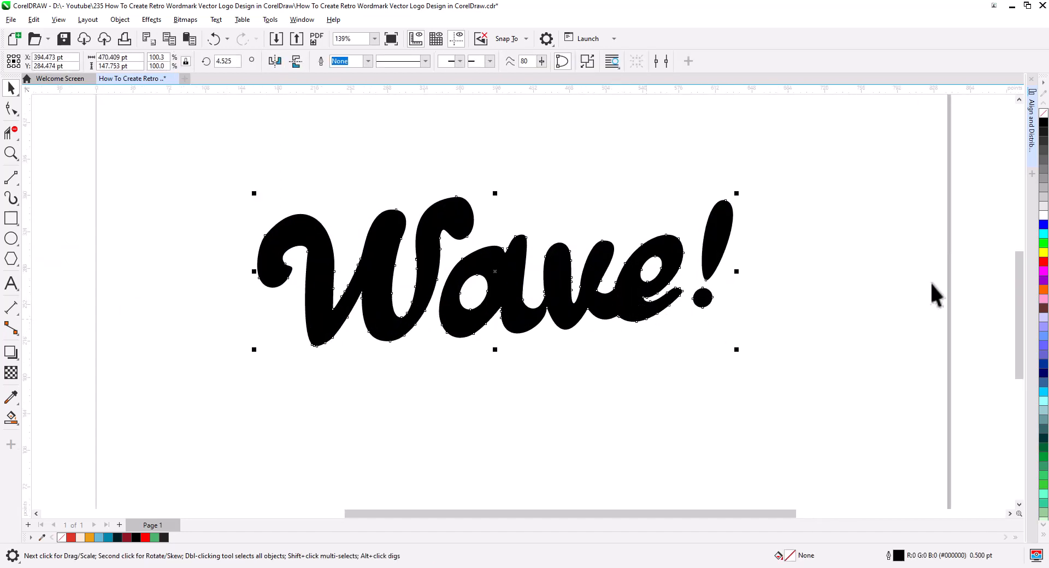
{"action": "left_click", "coordinate": [1043, 216]}
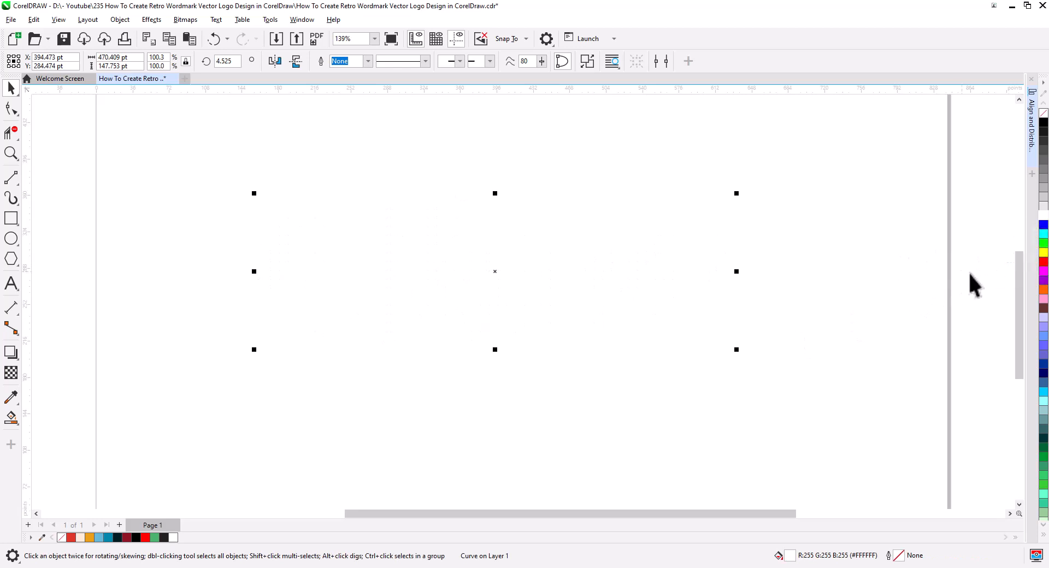
{"action": "key", "text": "ctrl+z"}
{"action": "left_click", "coordinate": [1043, 262]}
{"action": "left_click", "coordinate": [673, 313]}
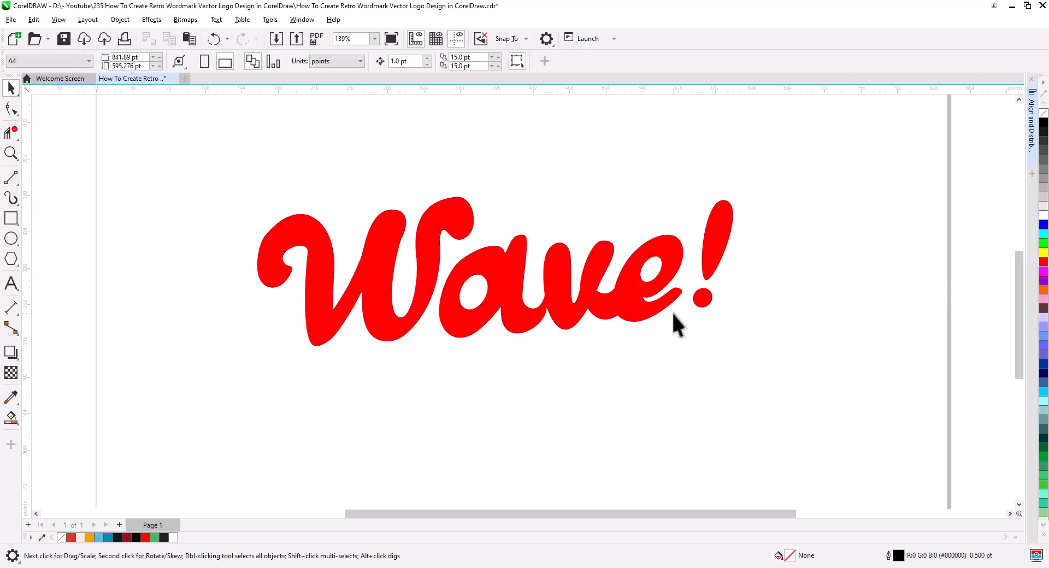
Add a black block shadow to the red wordmark, about 8.7 pt deep at about 307°.
{"action": "left_click", "coordinate": [627, 307]}
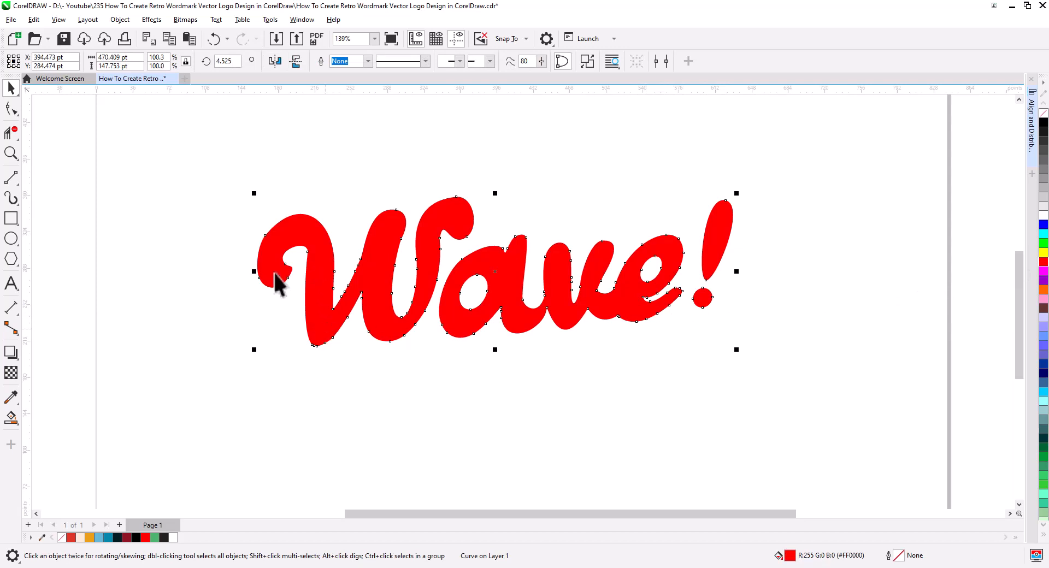
{"action": "left_click", "coordinate": [10, 355]}
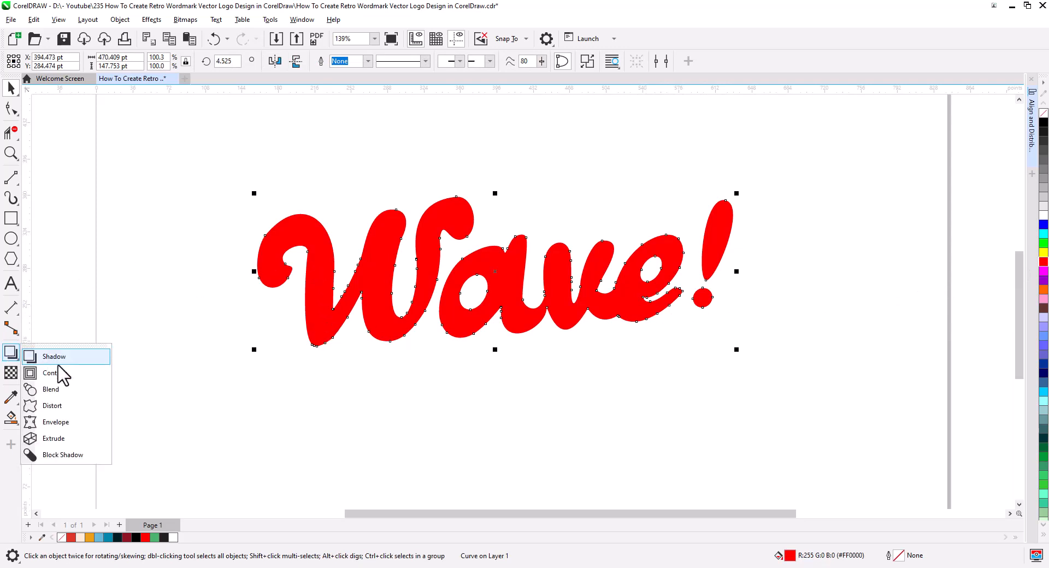
{"action": "left_click", "coordinate": [65, 455]}
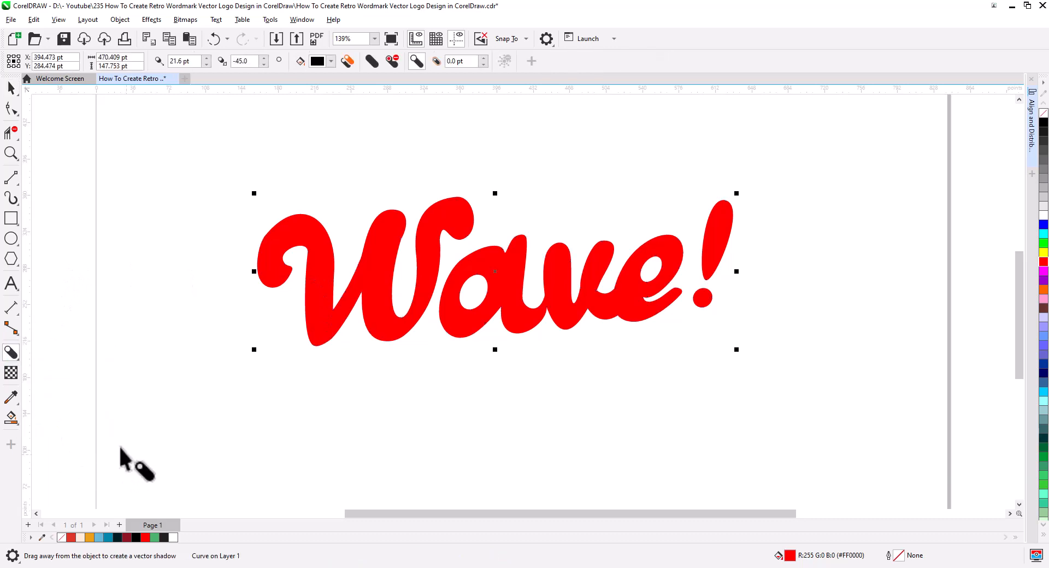
{"action": "left_click_drag", "start_coordinate": [452, 262], "coordinate": [501, 281]}
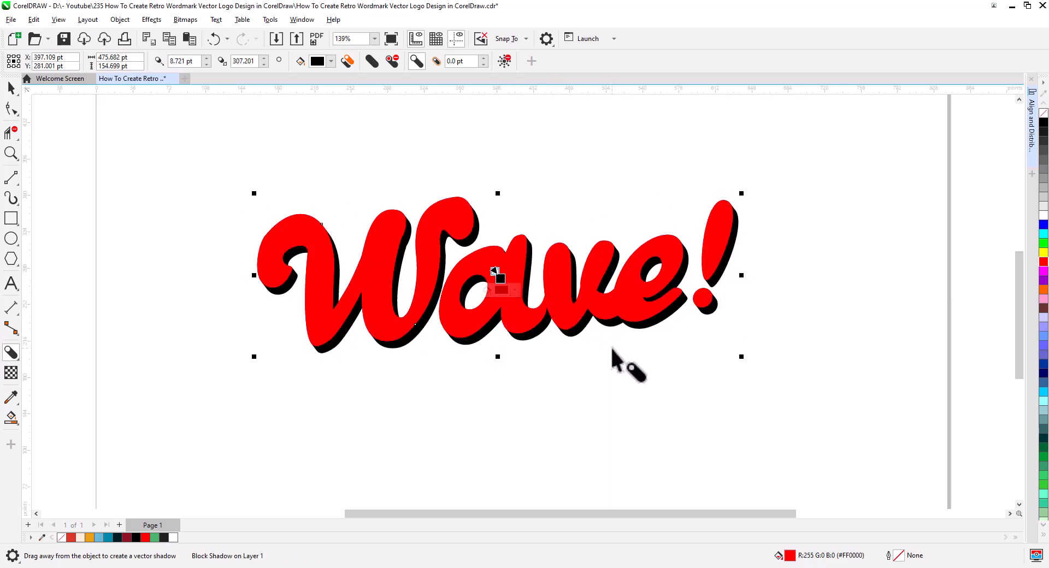
Adjust the block shadow to a depth of about 5.9 pt and a direction of about 285°.
{"action": "scroll", "coordinate": [650, 347], "scroll_direction": "up", "scroll_amount": 3}
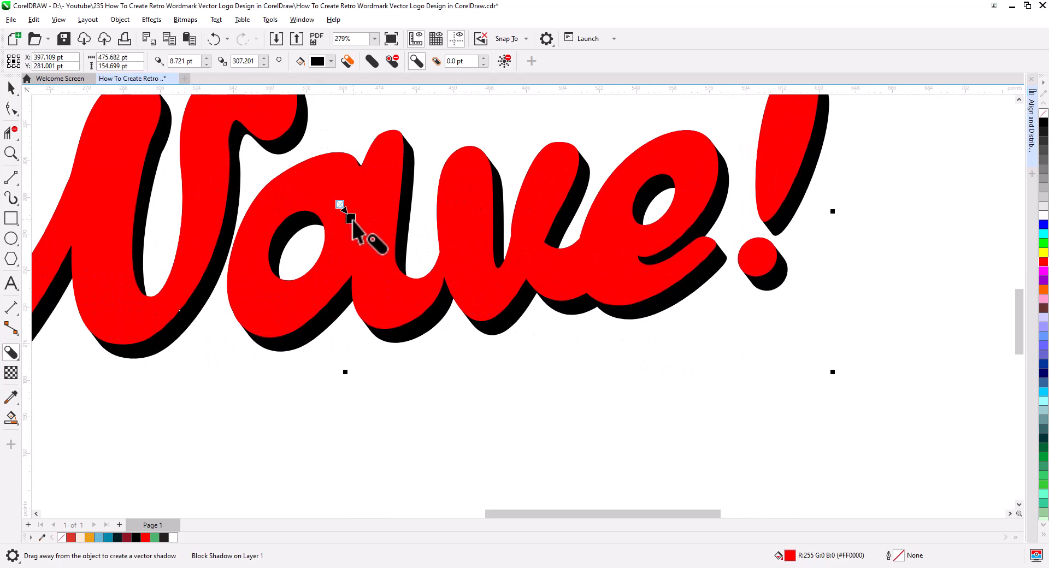
{"action": "left_click_drag", "start_coordinate": [350, 217], "coordinate": [346, 215]}
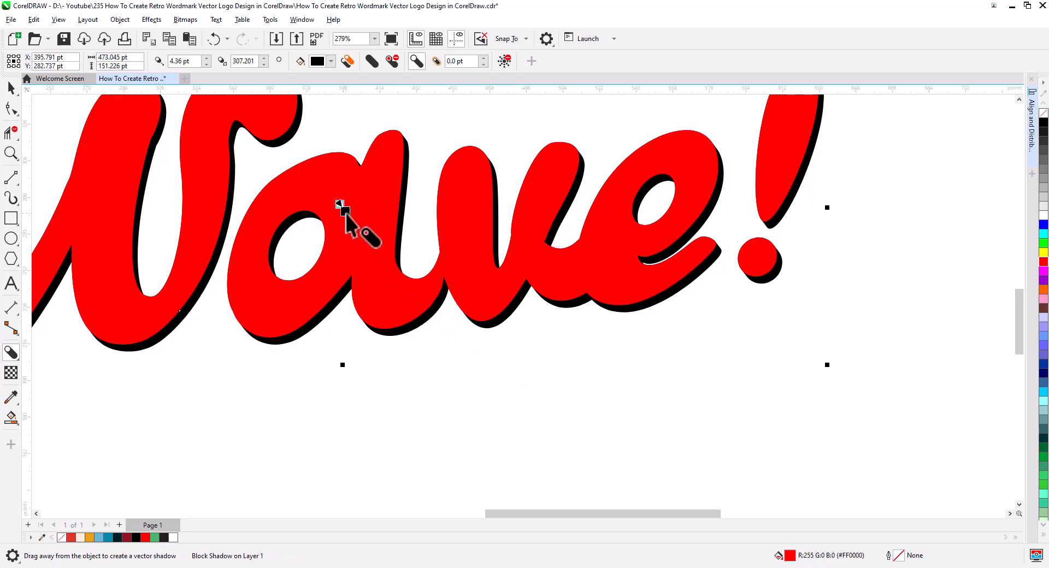
{"action": "left_click_drag", "start_coordinate": [346, 215], "coordinate": [348, 220]}
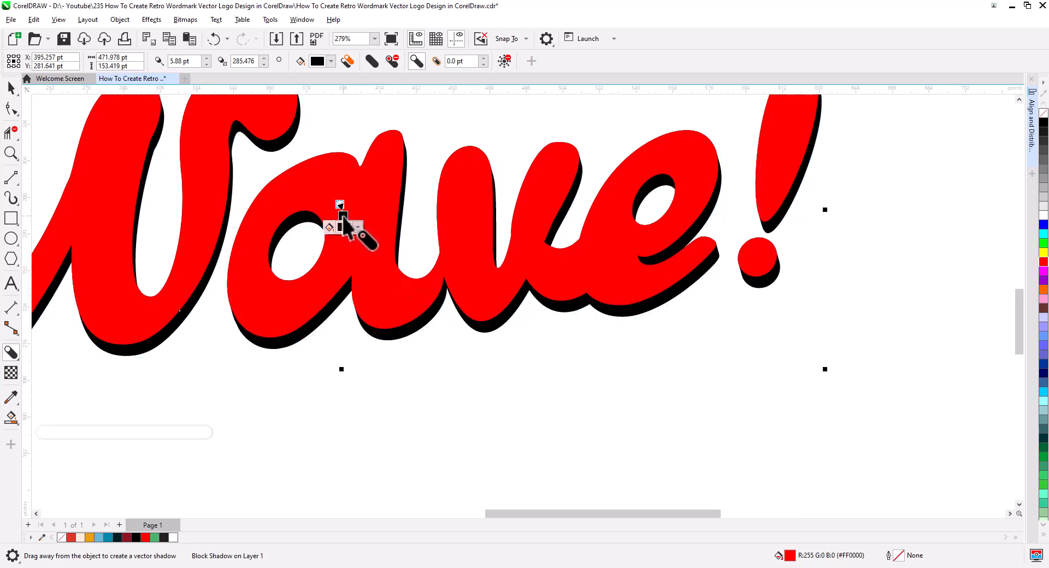
{"action": "key", "text": "space"}
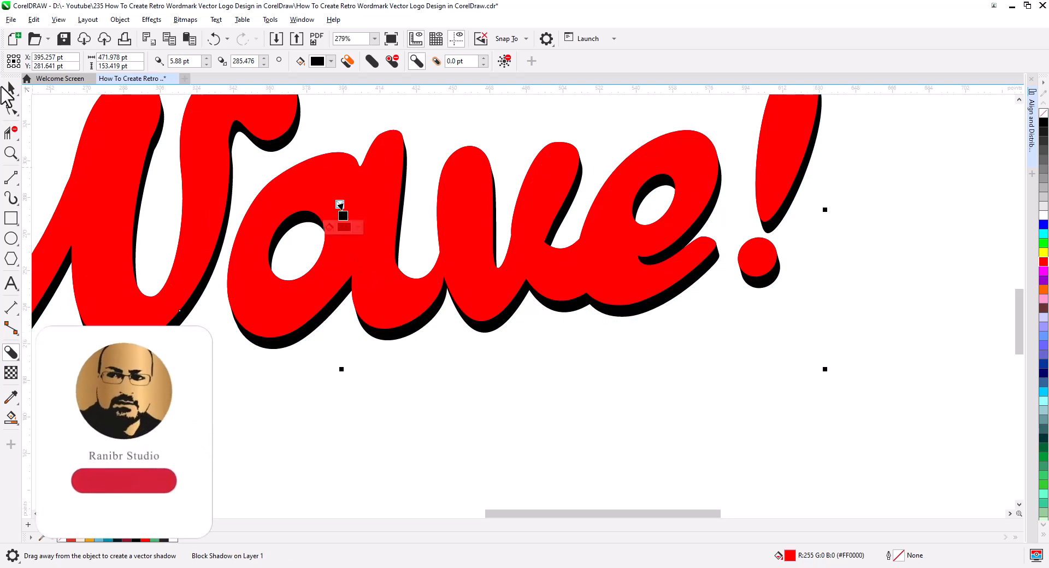
Break the block shadow apart from the red wordmark.
{"action": "right_click", "coordinate": [413, 333]}
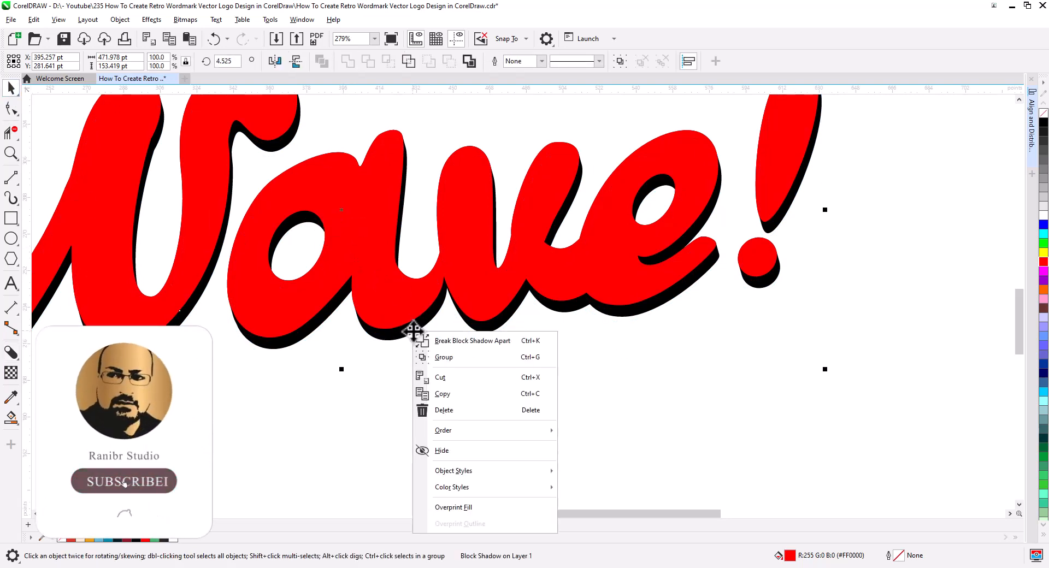
{"action": "left_click", "coordinate": [447, 342]}
{"action": "left_click", "coordinate": [486, 389]}
Try moving the separated black shadow shape away from the wordmark, and undo the move.
{"action": "scroll", "coordinate": [476, 408], "scroll_direction": "down", "scroll_amount": 1}
{"action": "left_click_drag", "start_coordinate": [476, 409], "coordinate": [631, 394]}
{"action": "scroll", "coordinate": [547, 310], "scroll_direction": "up", "scroll_amount": 2}
{"action": "scroll", "coordinate": [599, 341], "scroll_direction": "down", "scroll_amount": 1}
{"action": "left_click_drag", "start_coordinate": [585, 332], "coordinate": [620, 450]}
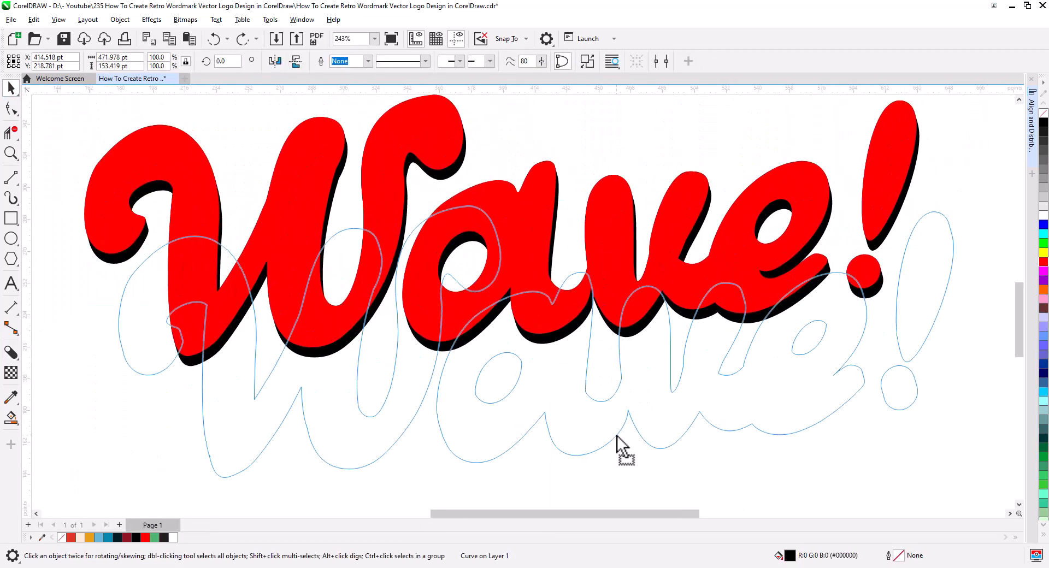
{"action": "key", "text": "ctrl+z"}
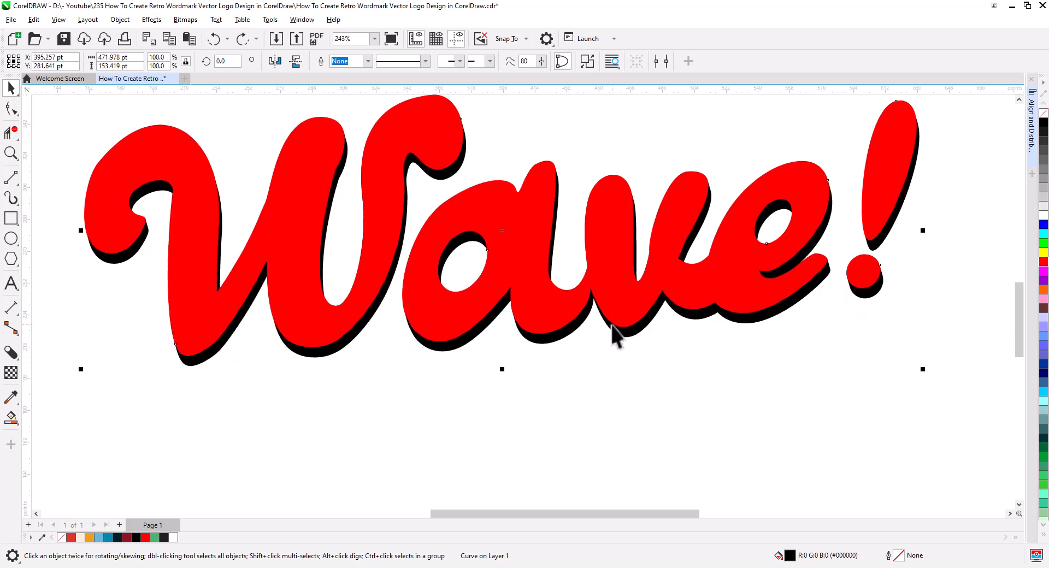
{"action": "left_click", "coordinate": [608, 394]}
Trim the black shadow shape with the red wordmark.
{"action": "left_click", "coordinate": [616, 310]}
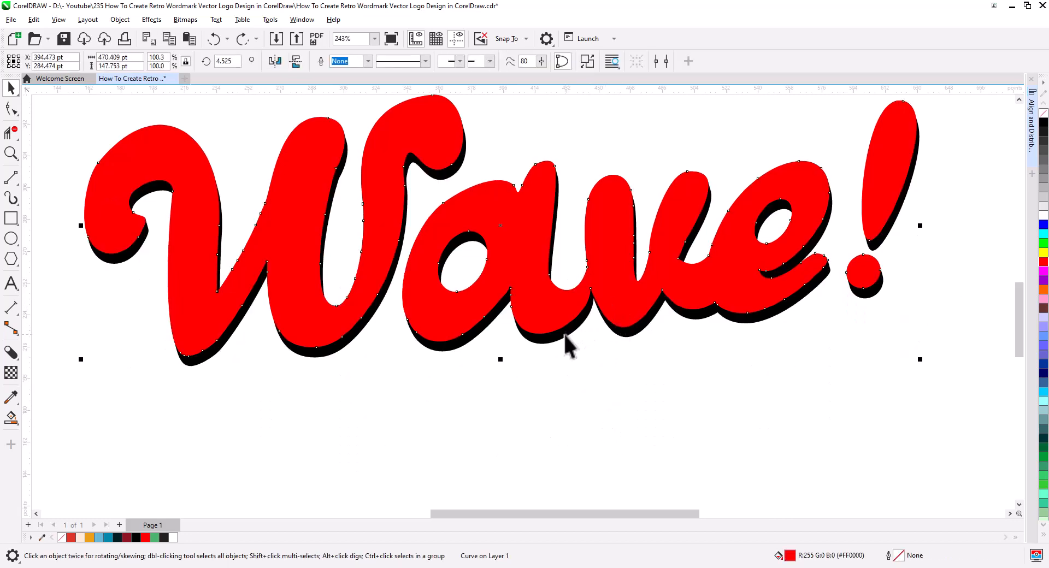
{"action": "left_click", "coordinate": [564, 334], "text": "shift"}
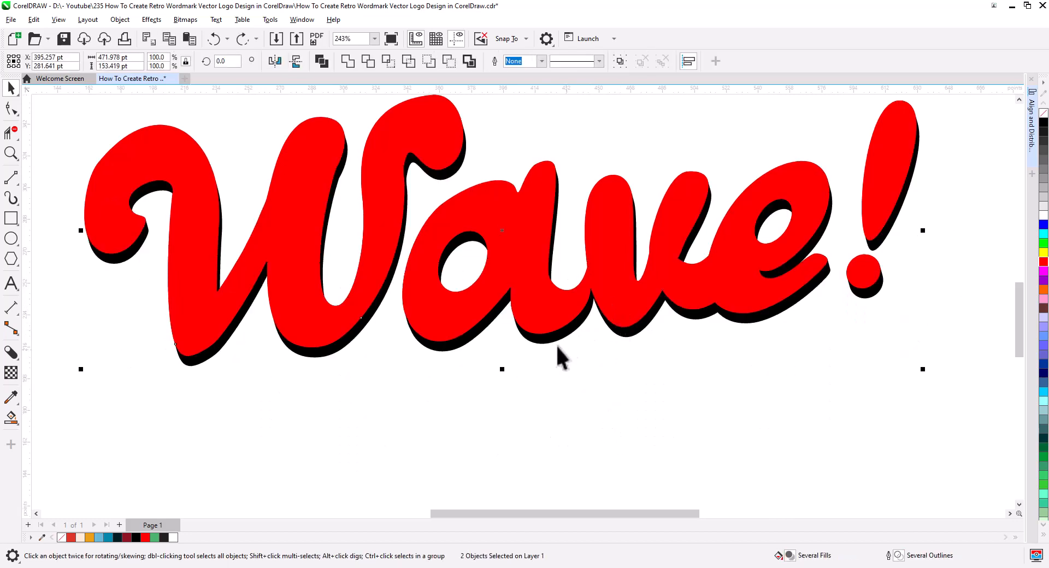
{"action": "left_click", "coordinate": [368, 60]}
{"action": "left_click", "coordinate": [605, 386]}
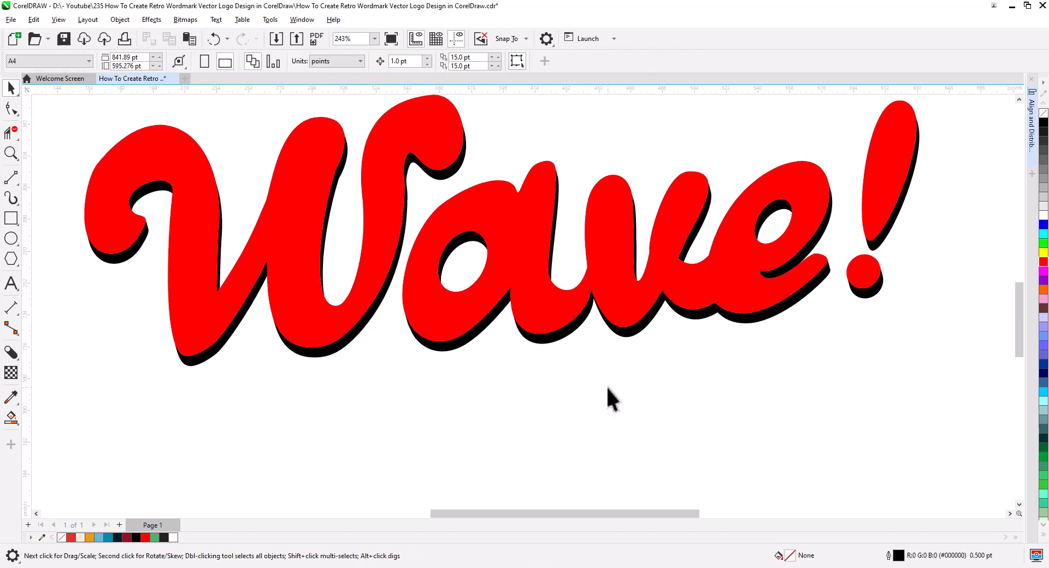
Select the red wordmark and examine its edges against the trimmed black shadow.
{"action": "left_click", "coordinate": [568, 313]}
{"action": "scroll", "coordinate": [569, 306], "scroll_direction": "up", "scroll_amount": 1}
{"action": "mouse_move", "coordinate": [563, 286]}
{"action": "left_mouse_down"}
{"action": "mouse_move", "coordinate": [595, 239]}
{"action": "mouse_move", "coordinate": [562, 284]}
{"action": "left_mouse_up"}
{"action": "scroll", "coordinate": [590, 251], "scroll_direction": "down", "scroll_amount": 1}
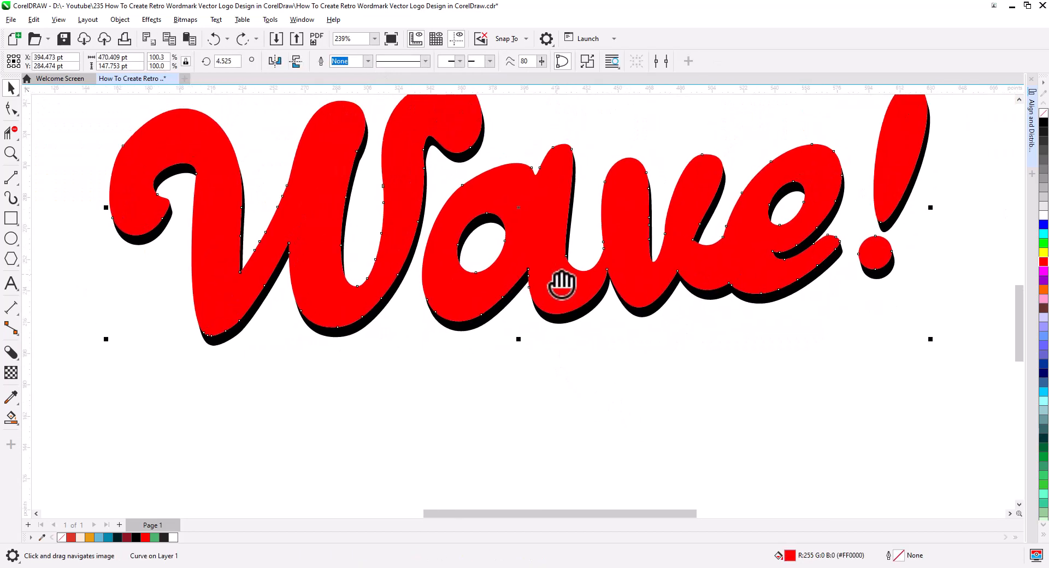
Try moving the trimmed black shadow down away from the red wordmark, undo the move and deselect.
{"action": "left_click_drag", "start_coordinate": [581, 319], "coordinate": [590, 433]}
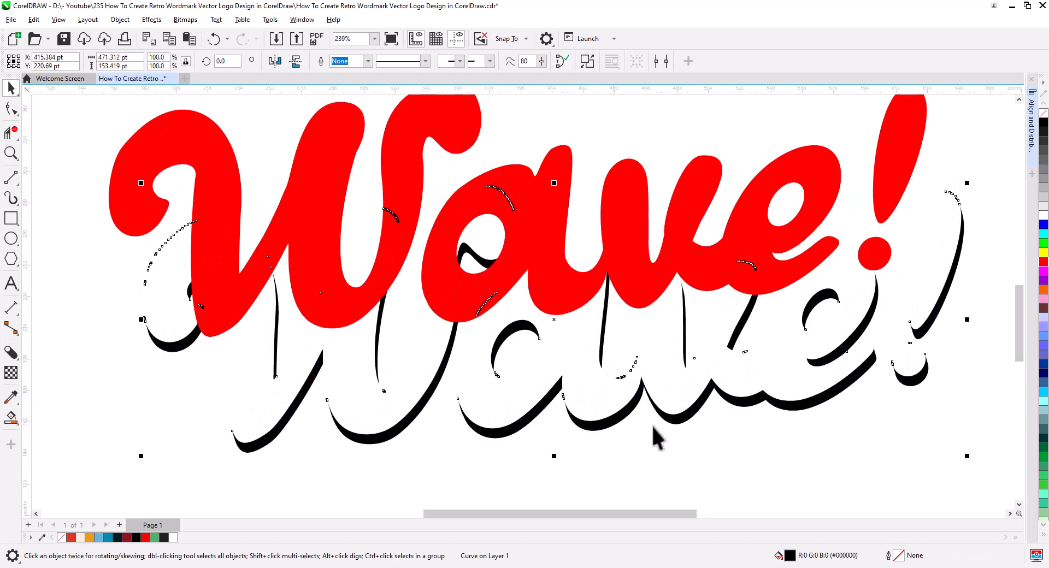
{"action": "key", "text": "ctrl+z"}
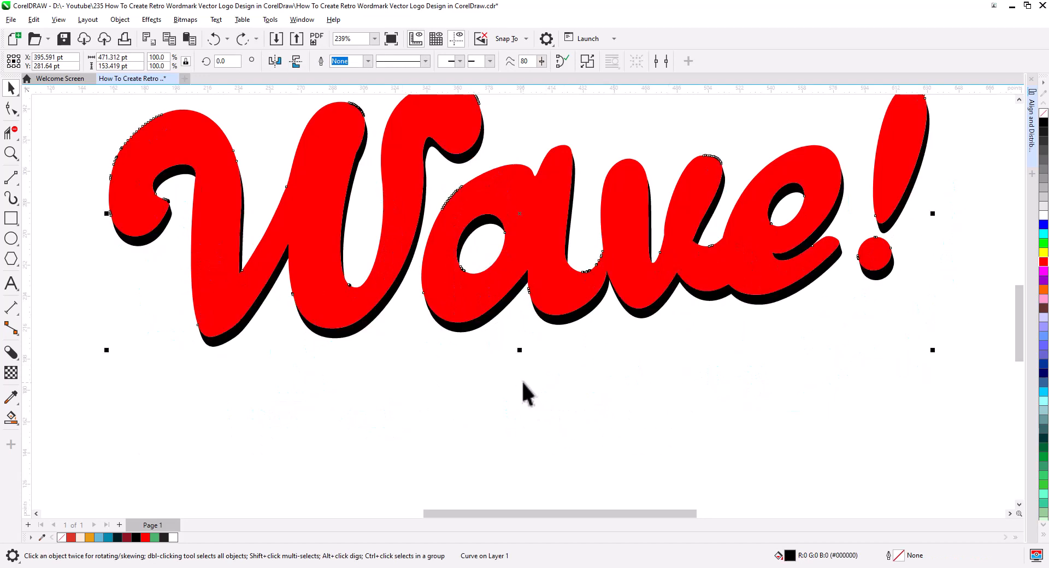
{"action": "left_click", "coordinate": [595, 373]}
Copy the trimmed black shadow slightly down and to the right, placing the copy directly below the original shadow edge.
{"action": "scroll", "coordinate": [612, 322], "scroll_direction": "up", "scroll_amount": 3}
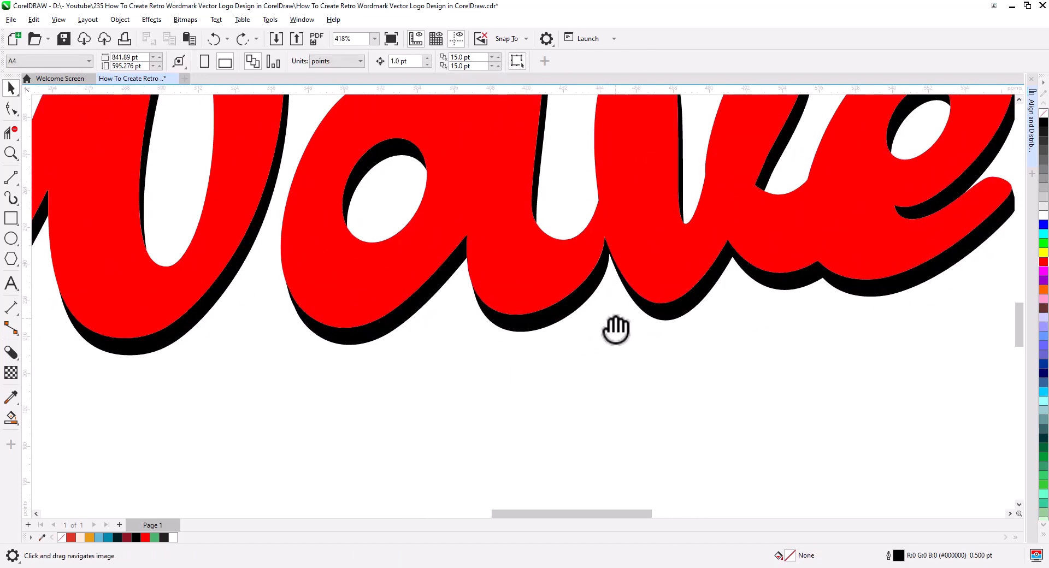
{"action": "left_click_drag", "start_coordinate": [616, 328], "coordinate": [534, 349]}
{"action": "left_click", "coordinate": [513, 301]}
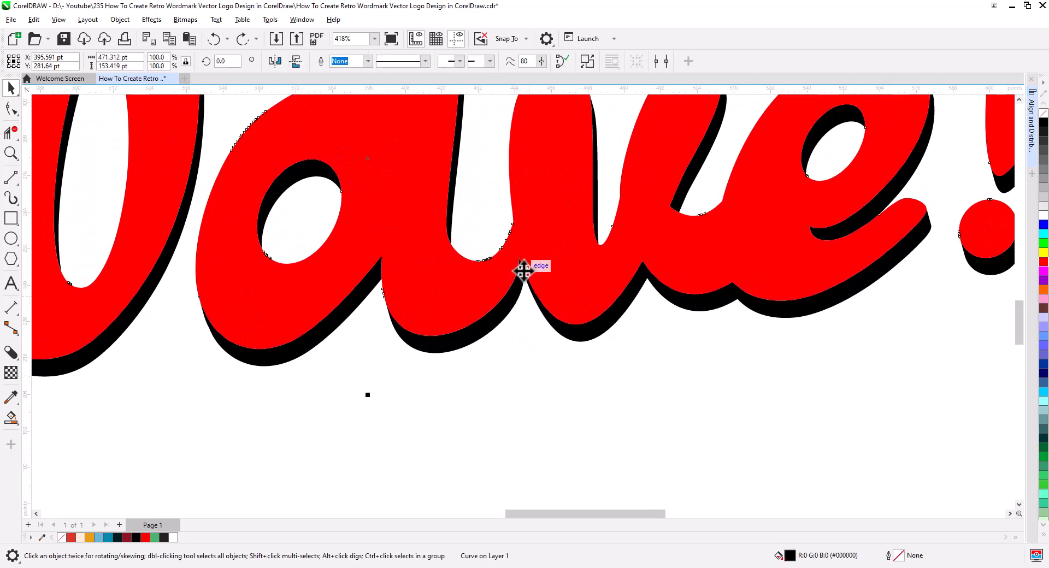
{"action": "left_click_drag", "start_coordinate": [520, 258], "coordinate": [536, 294]}
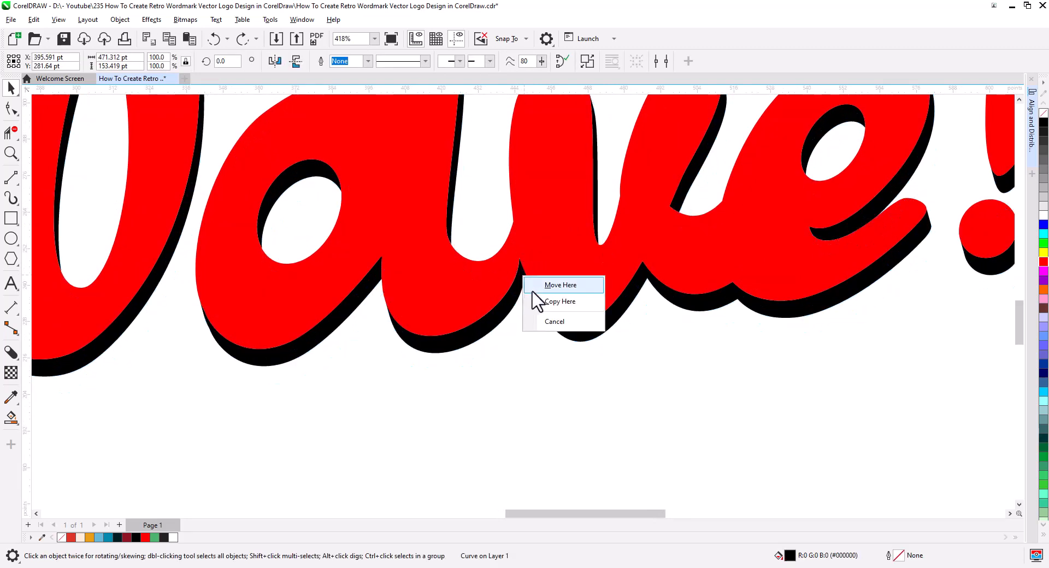
{"action": "left_click", "coordinate": [553, 305]}
Duplicate the shadow copy three more times at the same offset to build a stack of five shadow layers.
{"action": "key", "text": "ctrl+d"}
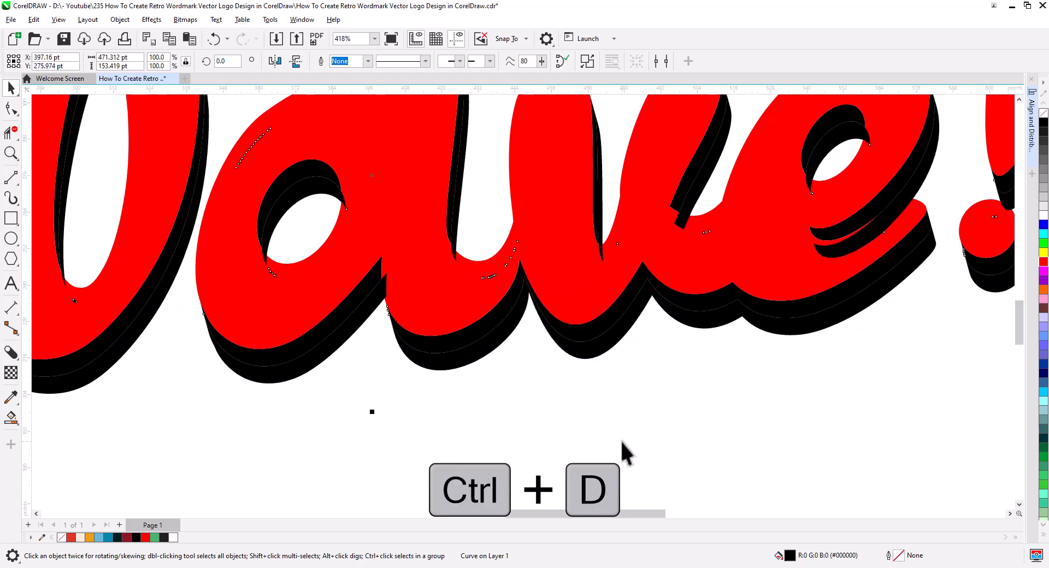
{"action": "key", "text": "ctrl+d"}
{"action": "key", "text": "ctrl+d"}
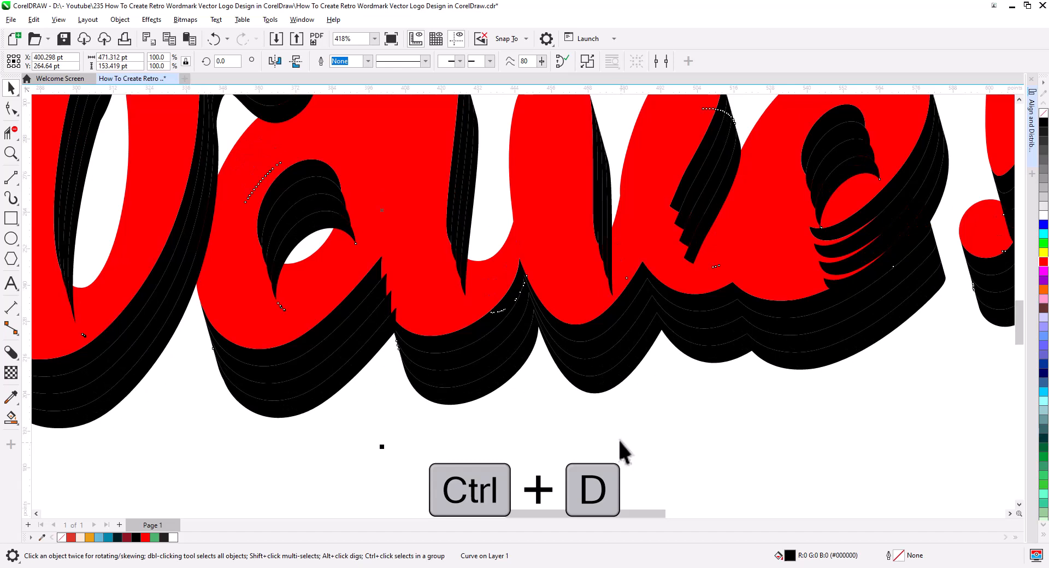
{"action": "key", "text": "ctrl+d"}
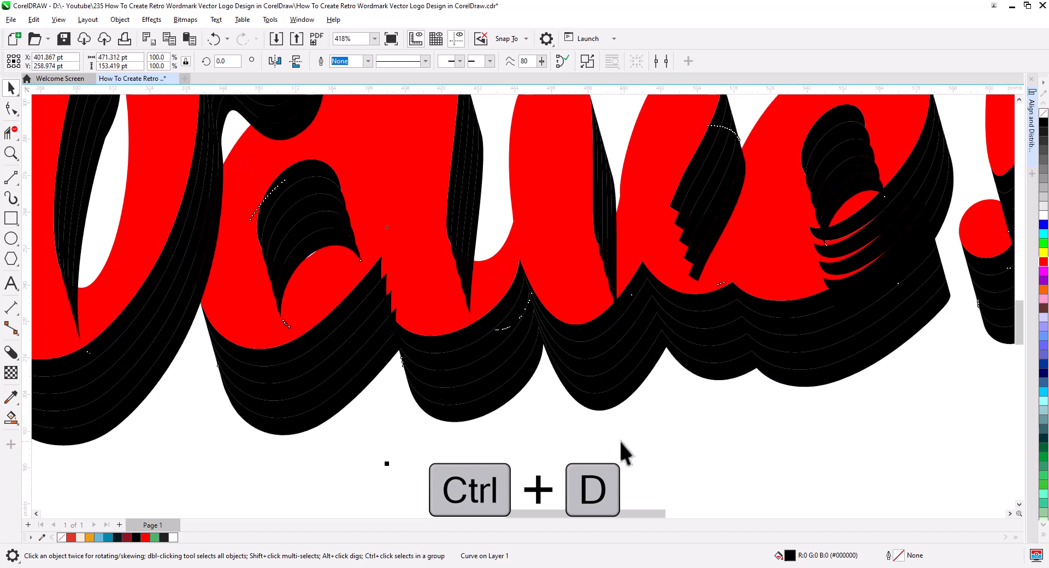
{"action": "left_click", "coordinate": [502, 441]}
Fill the red wordmark with the light cream color (#FBEBD4).
{"action": "left_click", "coordinate": [345, 306]}
{"action": "left_click_drag", "start_coordinate": [372, 411], "coordinate": [505, 429]}
{"action": "scroll", "coordinate": [224, 314], "scroll_direction": "down", "scroll_amount": 4}
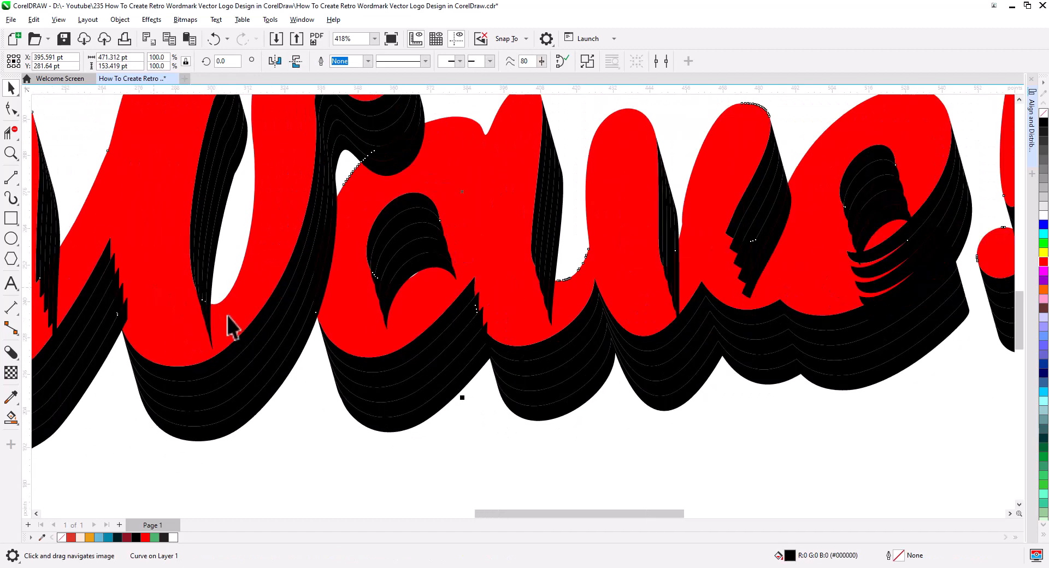
{"action": "left_click_drag", "start_coordinate": [232, 338], "coordinate": [295, 350]}
{"action": "left_click", "coordinate": [231, 240]}
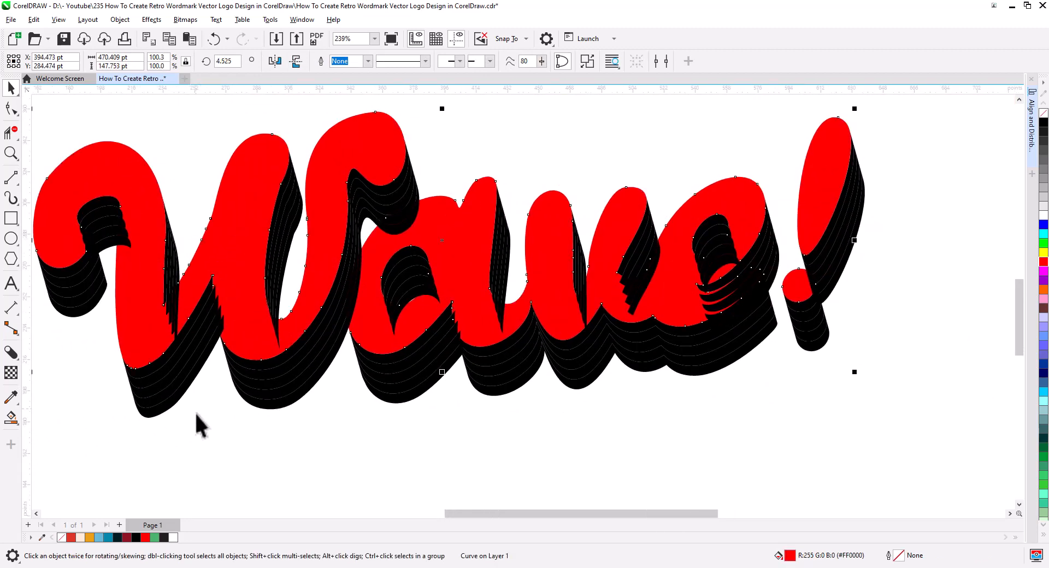
{"action": "left_click", "coordinate": [79, 538]}
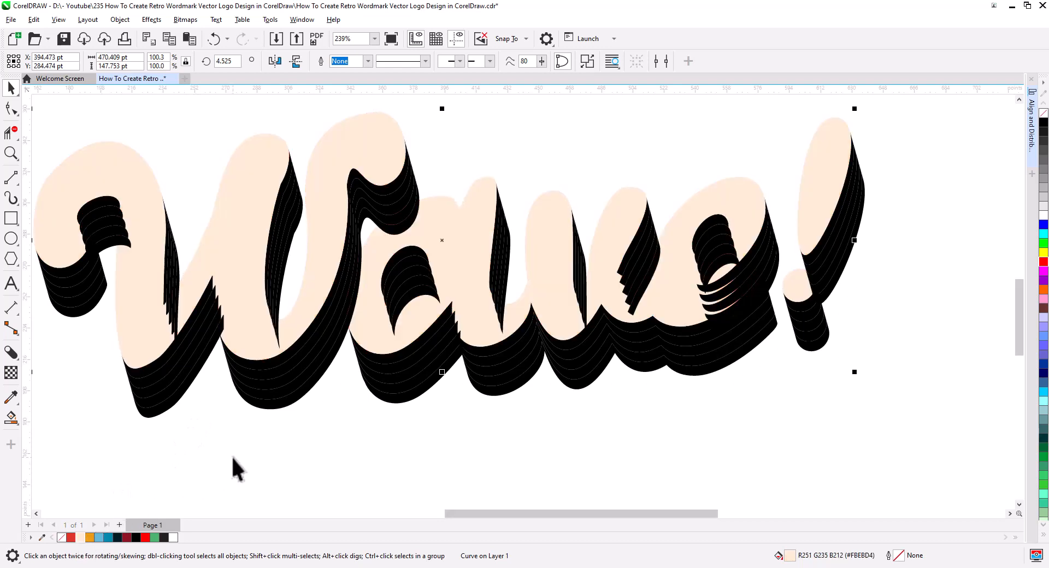
Fill the first shadow layer, nearest the wordmark, with red (#DD3528).
{"action": "left_click", "coordinate": [178, 423]}
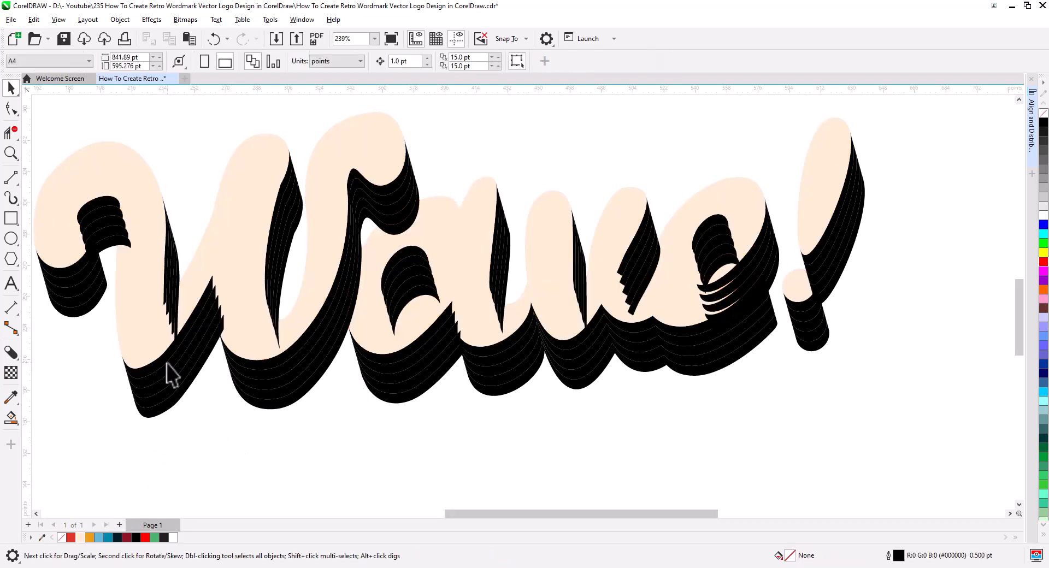
{"action": "left_click", "coordinate": [162, 376]}
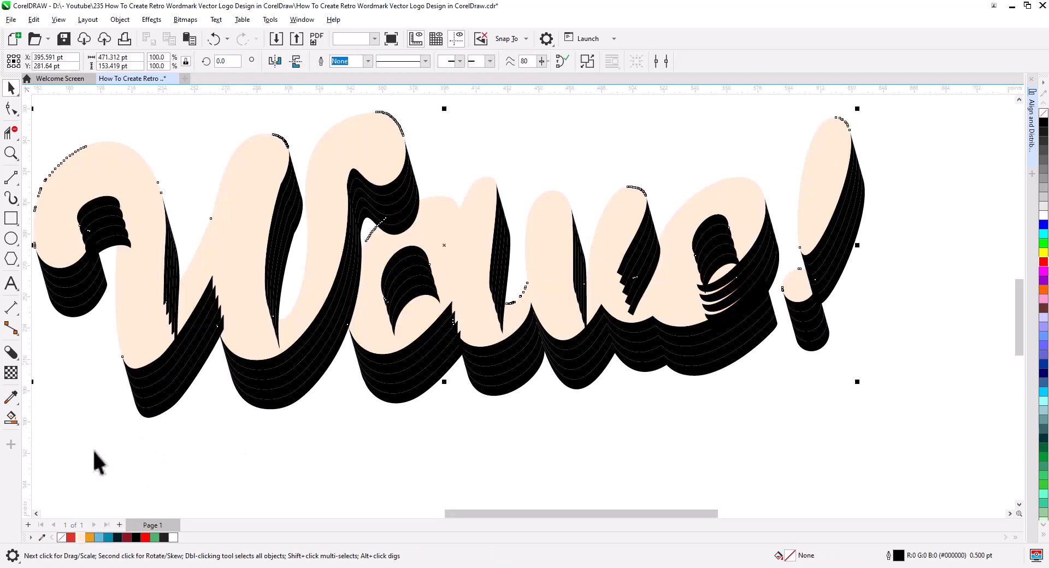
{"action": "left_click", "coordinate": [70, 538]}
{"action": "left_click", "coordinate": [183, 451]}
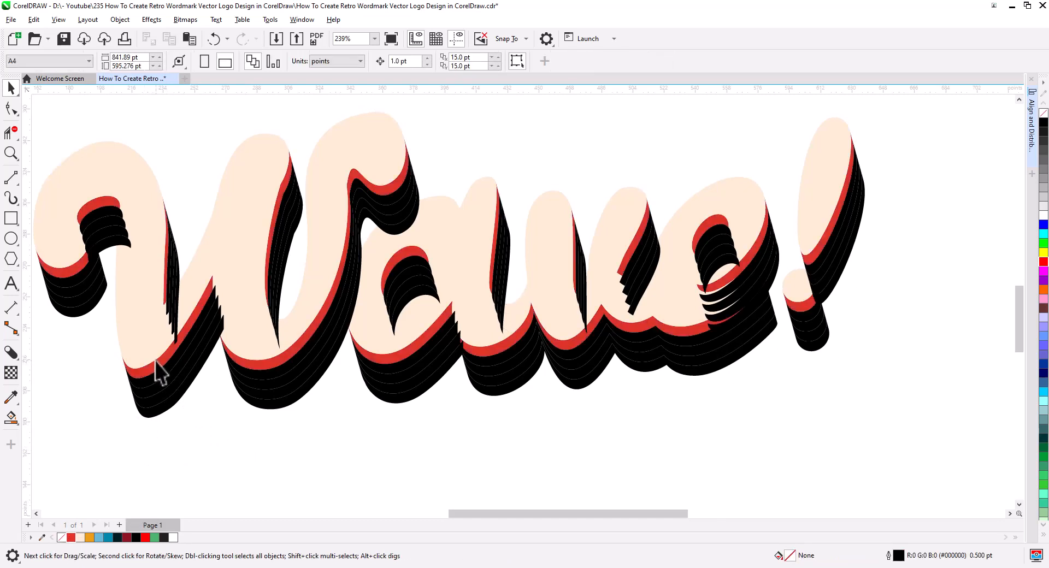
Send the red shadow layer to the back of the layer.
{"action": "scroll", "coordinate": [157, 368], "scroll_direction": "up", "scroll_amount": 2}
{"action": "right_click", "coordinate": [156, 363]}
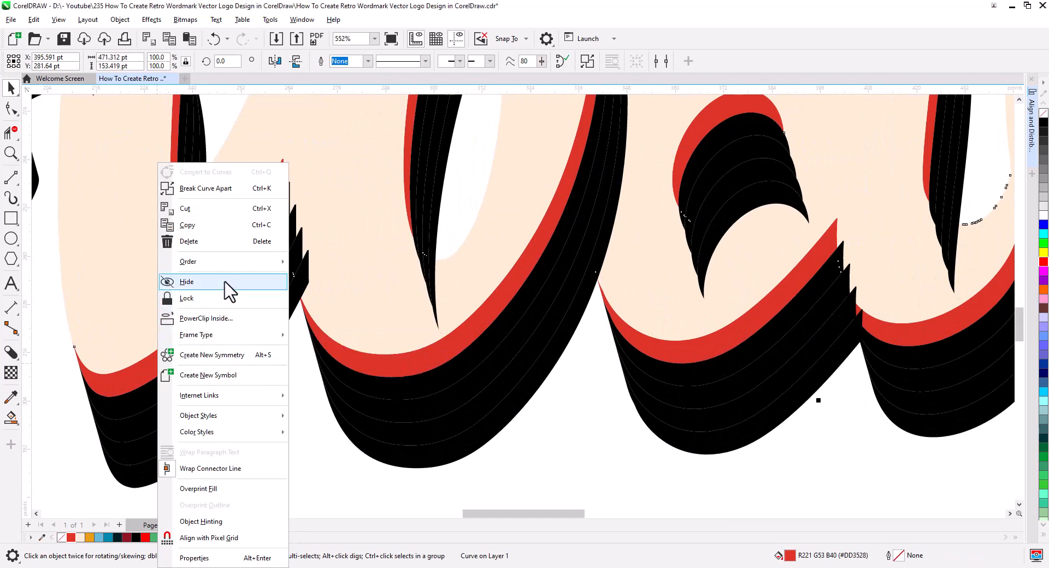
{"action": "mouse_move", "coordinate": [237, 263]}
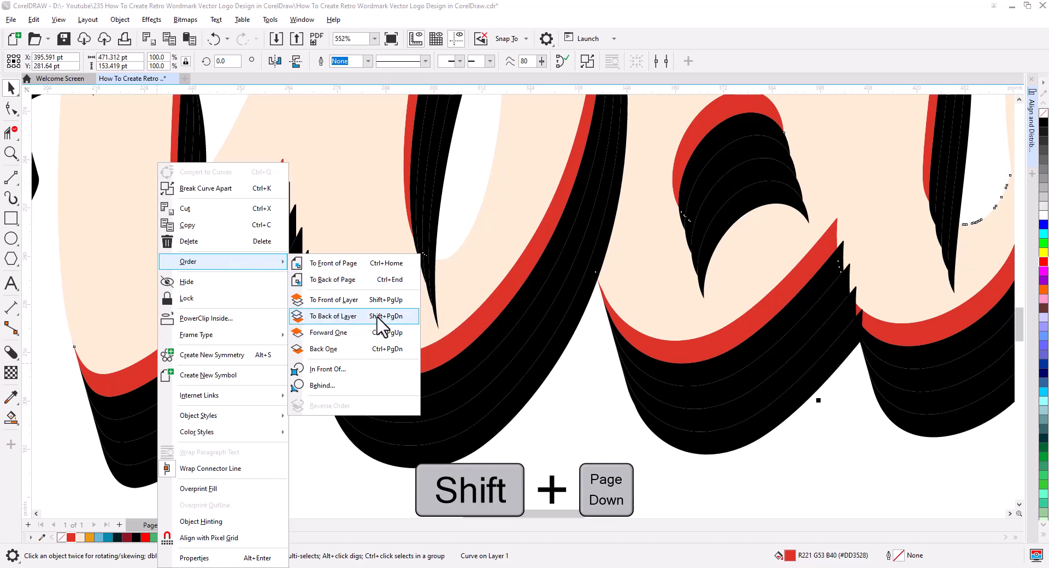
{"action": "left_click", "coordinate": [345, 317]}
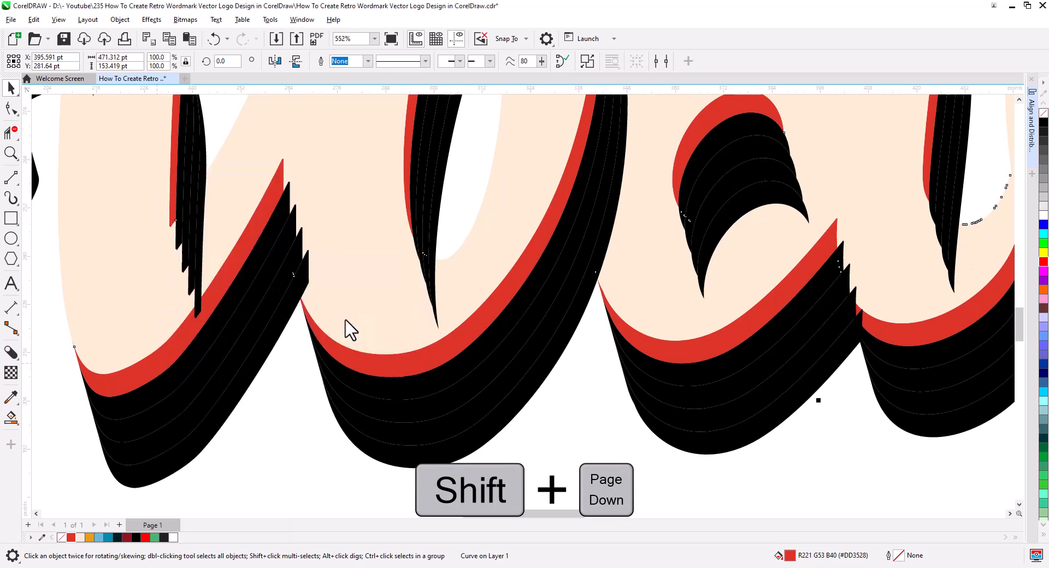
{"action": "left_click", "coordinate": [283, 454]}
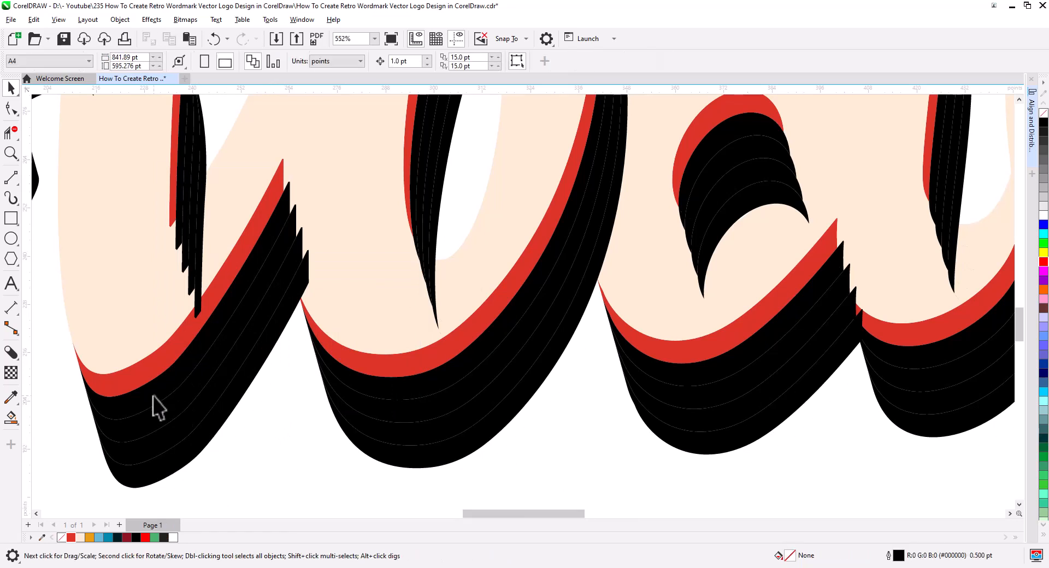
Fill the second shadow layer with orange (#EA9C14) and send it to the back of the layer.
{"action": "left_click", "coordinate": [153, 395]}
{"action": "left_click", "coordinate": [90, 538]}
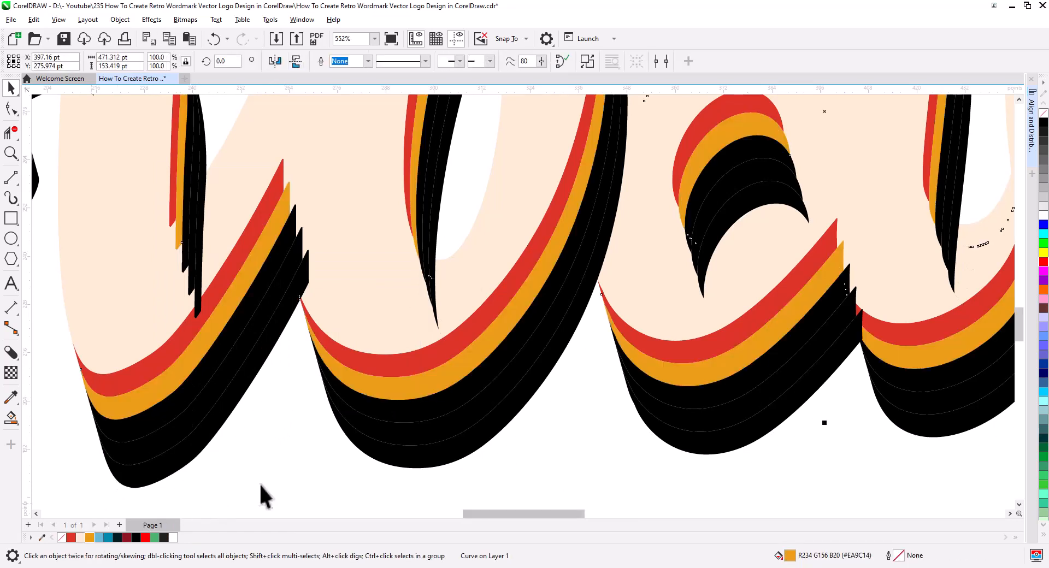
{"action": "key", "text": "shift+Page_Down"}
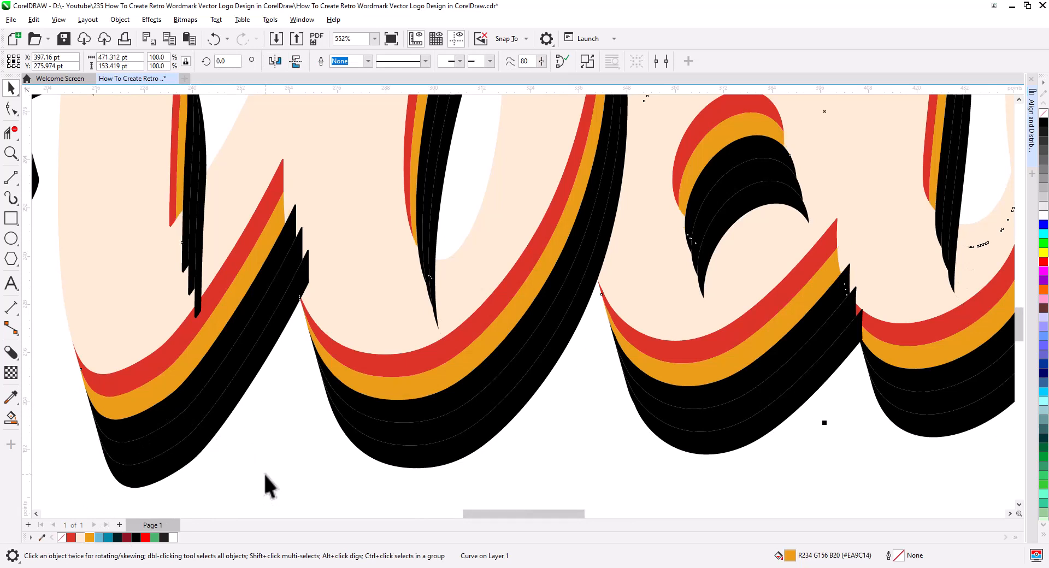
{"action": "left_click", "coordinate": [251, 451]}
Fill the third shadow layer with light blue (#64B7D7) and send it to the back of the layer.
{"action": "left_click", "coordinate": [145, 423]}
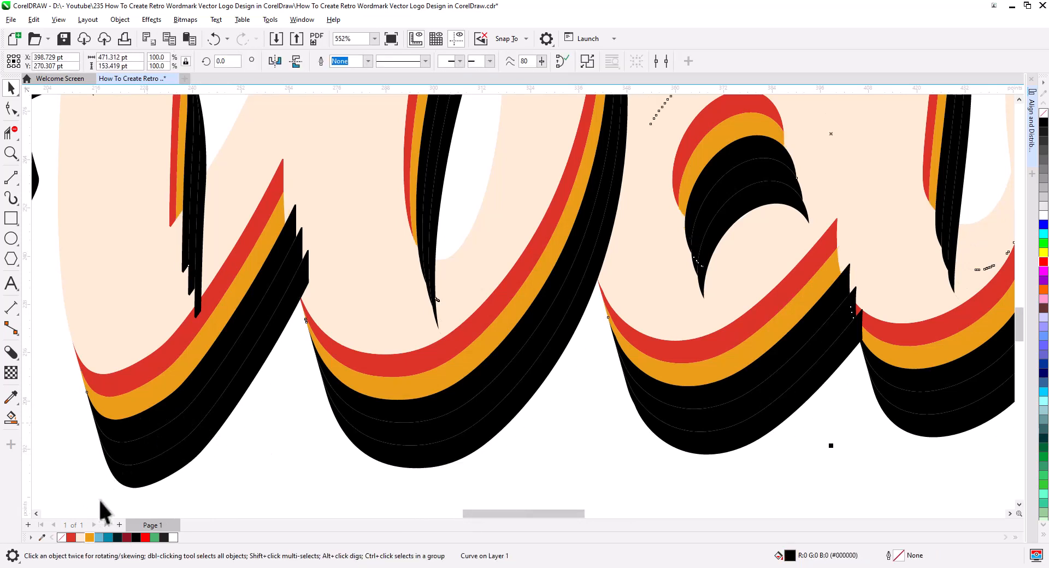
{"action": "left_click", "coordinate": [99, 538]}
{"action": "key", "text": "shift+Page_Down"}
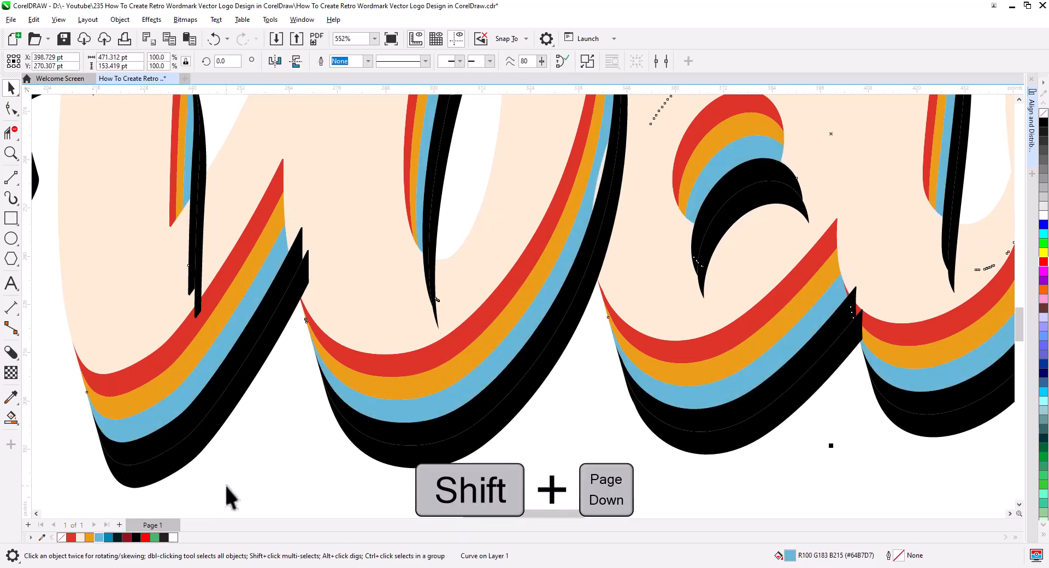
Fill the fourth shadow layer with teal (#028BAB) and send it to the back of the layer.
{"action": "left_click", "coordinate": [162, 456]}
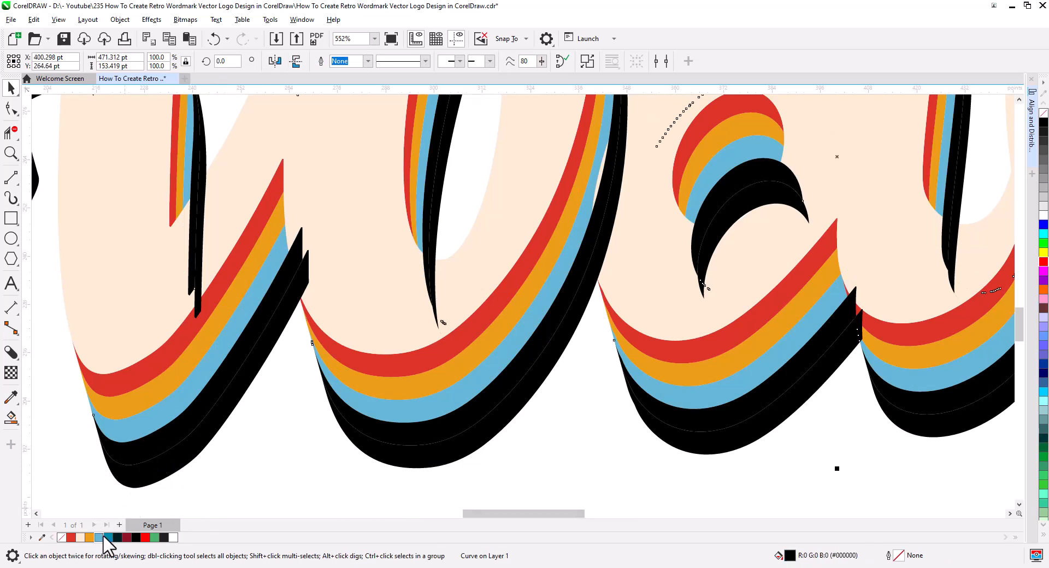
{"action": "left_click", "coordinate": [110, 538]}
{"action": "key", "text": "shift+Page_Down"}
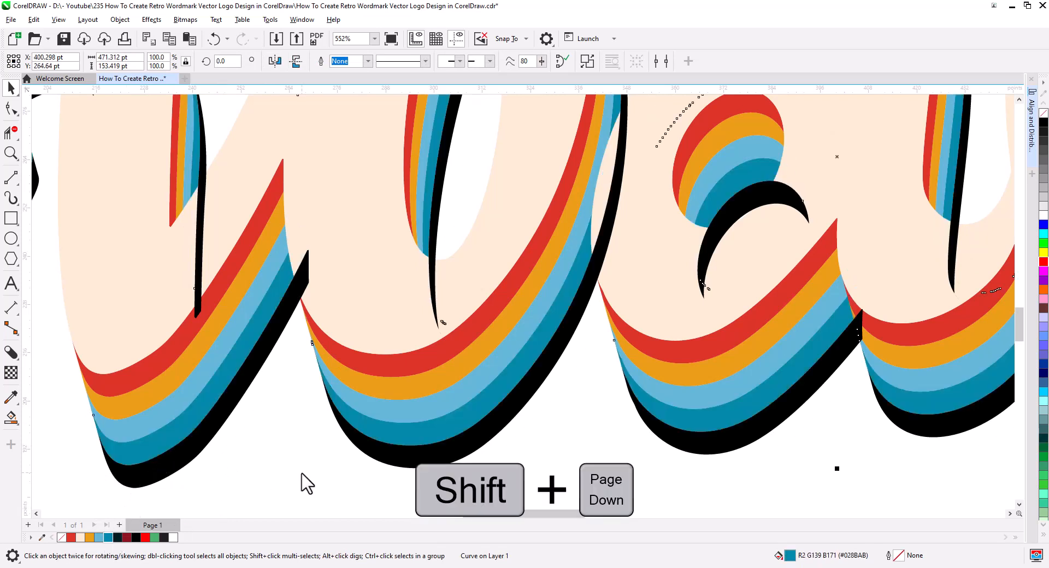
Fill the outermost shadow layer with very dark teal (#011D21) and send it to the back of the layer.
{"action": "left_click", "coordinate": [197, 444]}
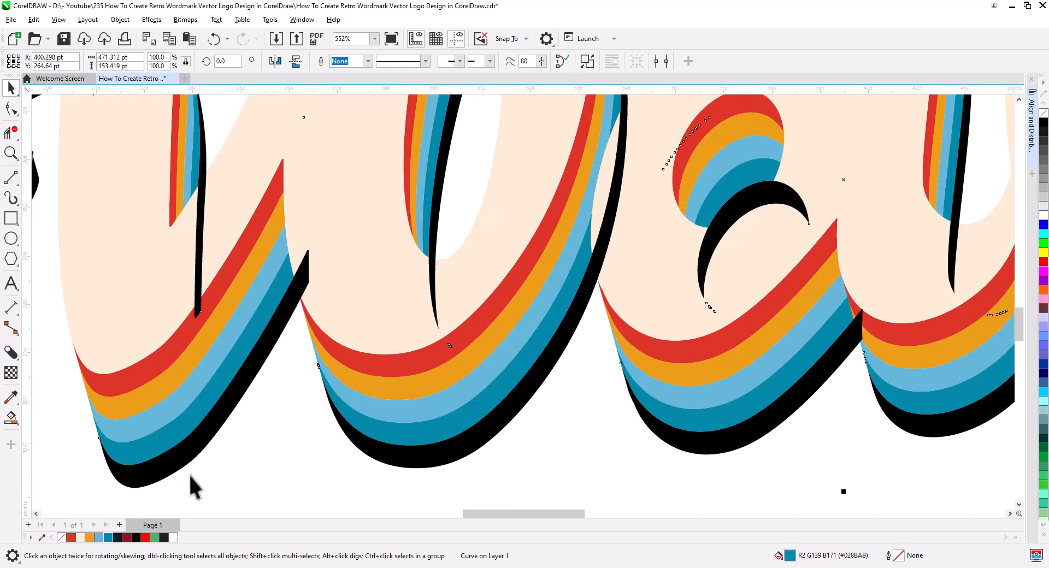
{"action": "left_click", "coordinate": [117, 538]}
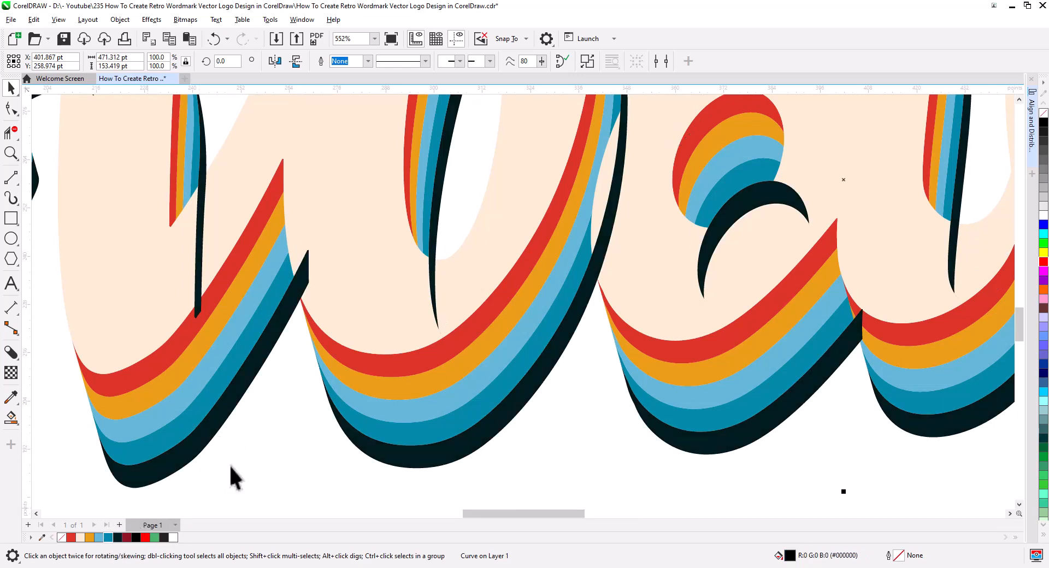
{"action": "key", "text": "shift+Page_Down"}
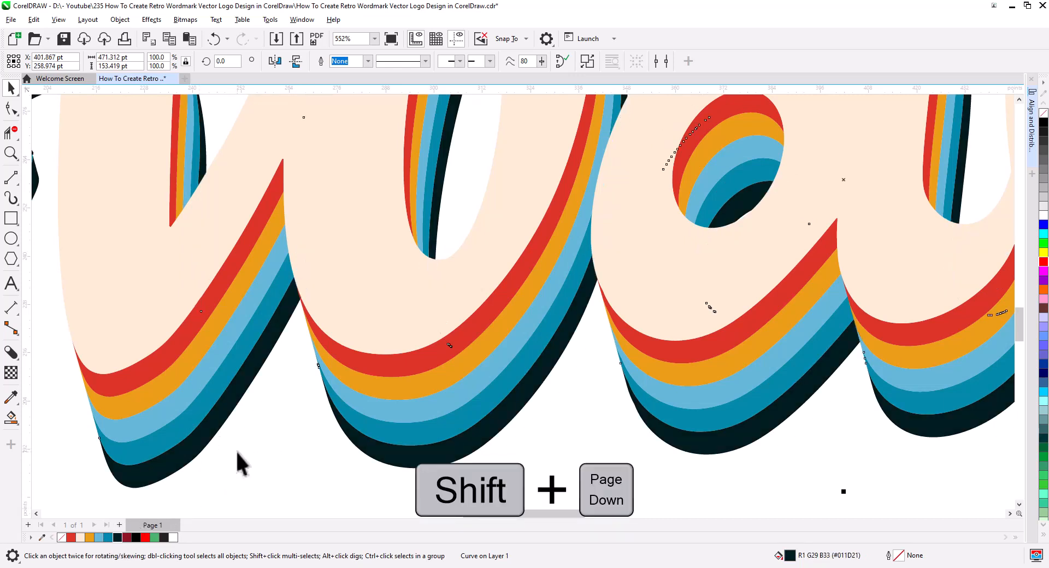
{"action": "left_click", "coordinate": [267, 437]}
{"action": "scroll", "coordinate": [342, 405], "scroll_direction": "down", "scroll_amount": 3}
{"action": "scroll", "coordinate": [388, 419], "scroll_direction": "down", "scroll_amount": 4}
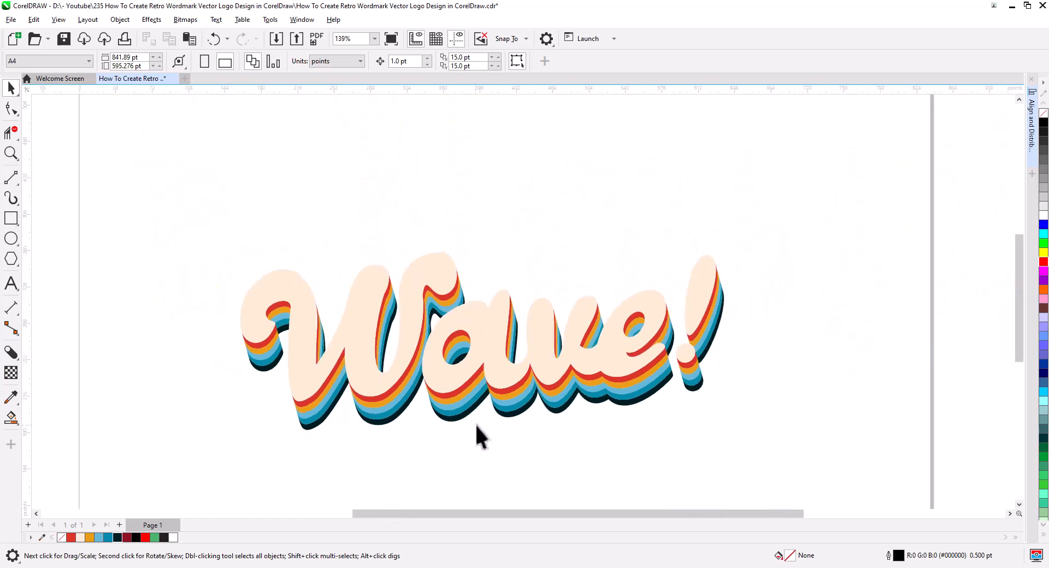
Create a page-sized background rectangle behind the wordmark and fill it with red (#DD3528).
{"action": "left_click_drag", "start_coordinate": [489, 361], "coordinate": [488, 360]}
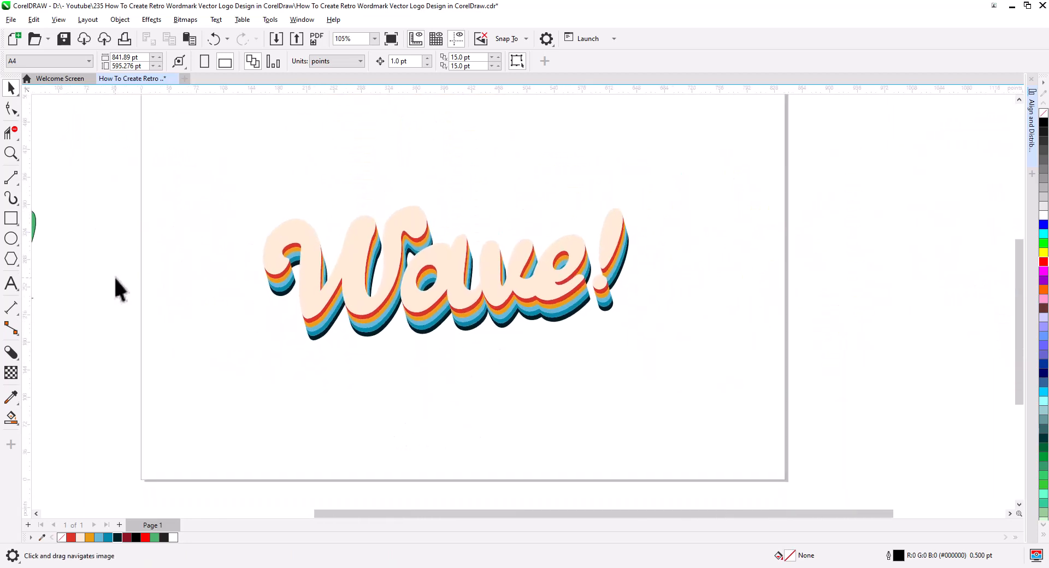
{"action": "double_click", "coordinate": [12, 218]}
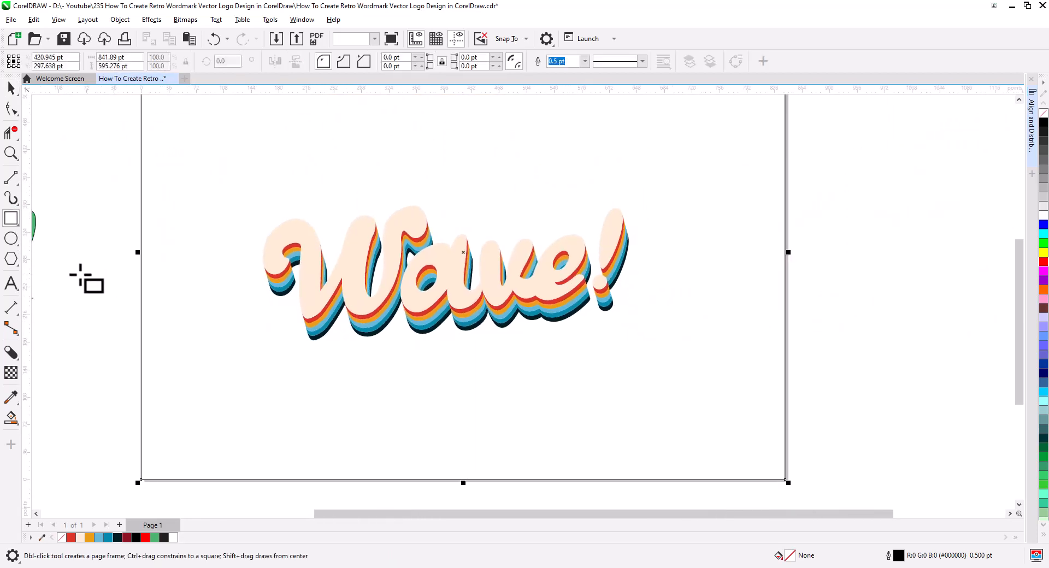
{"action": "left_click", "coordinate": [11, 87]}
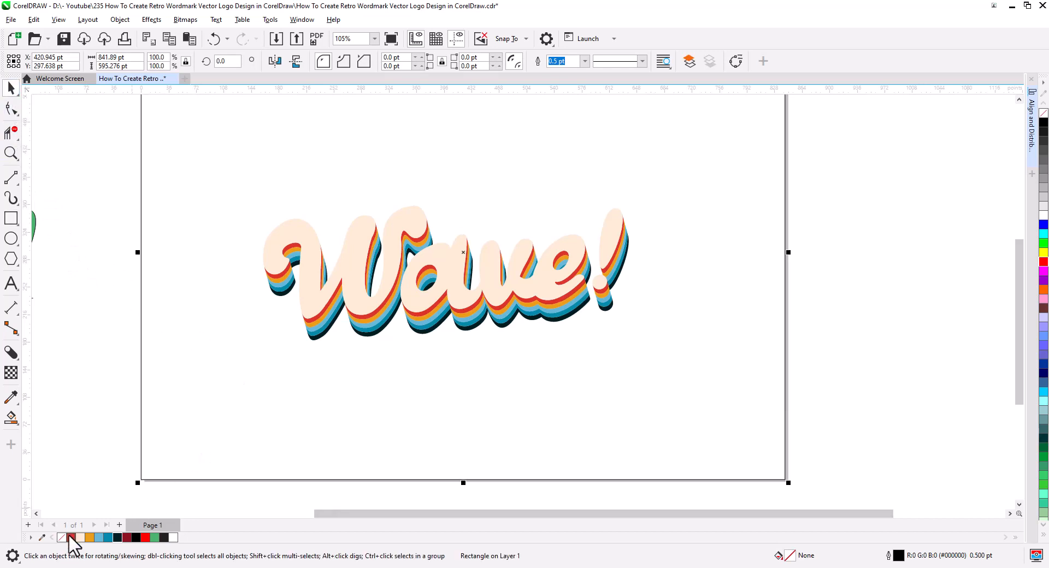
{"action": "left_click", "coordinate": [71, 538]}
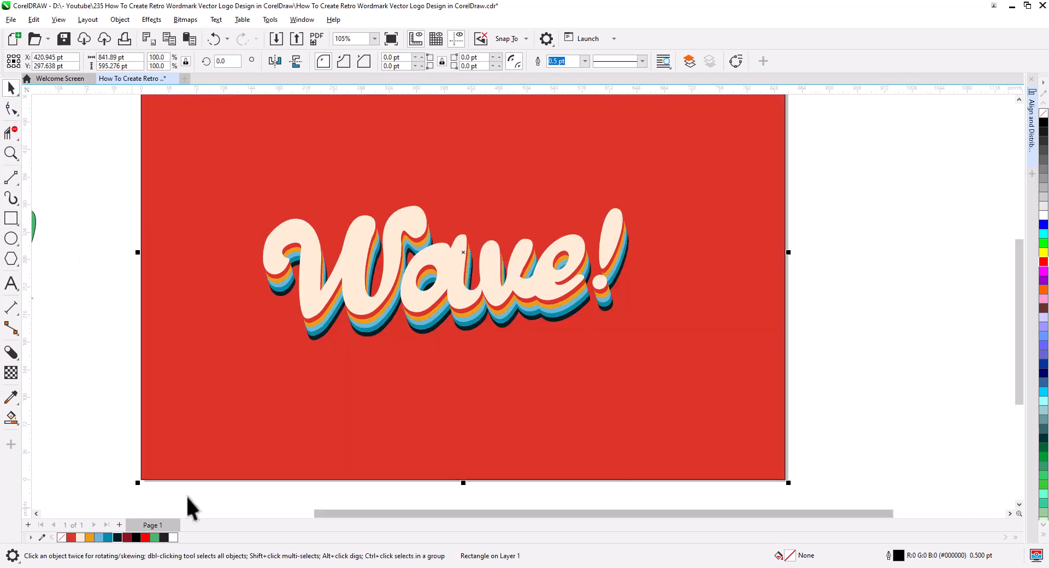
{"action": "left_click", "coordinate": [811, 339]}
Make two successive copies of the outermost very dark teal shadow layer, each offset about 1.2 pt right and 4.6 pt down.
{"action": "scroll", "coordinate": [622, 303], "scroll_direction": "up", "scroll_amount": 3}
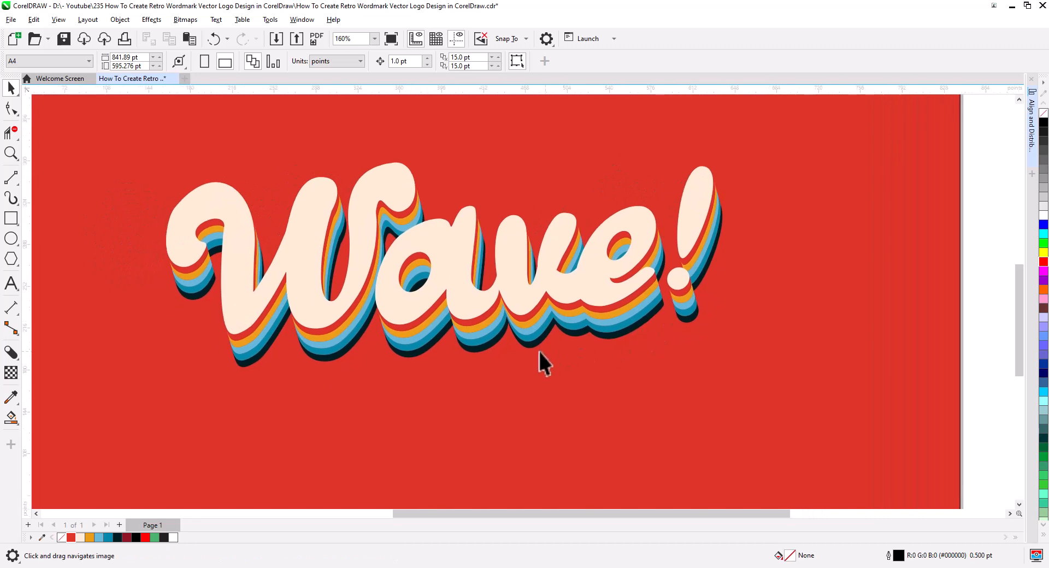
{"action": "left_click", "coordinate": [337, 359]}
{"action": "scroll", "coordinate": [320, 393], "scroll_direction": "up", "scroll_amount": 2}
{"action": "scroll", "coordinate": [320, 392], "scroll_direction": "up", "scroll_amount": 4}
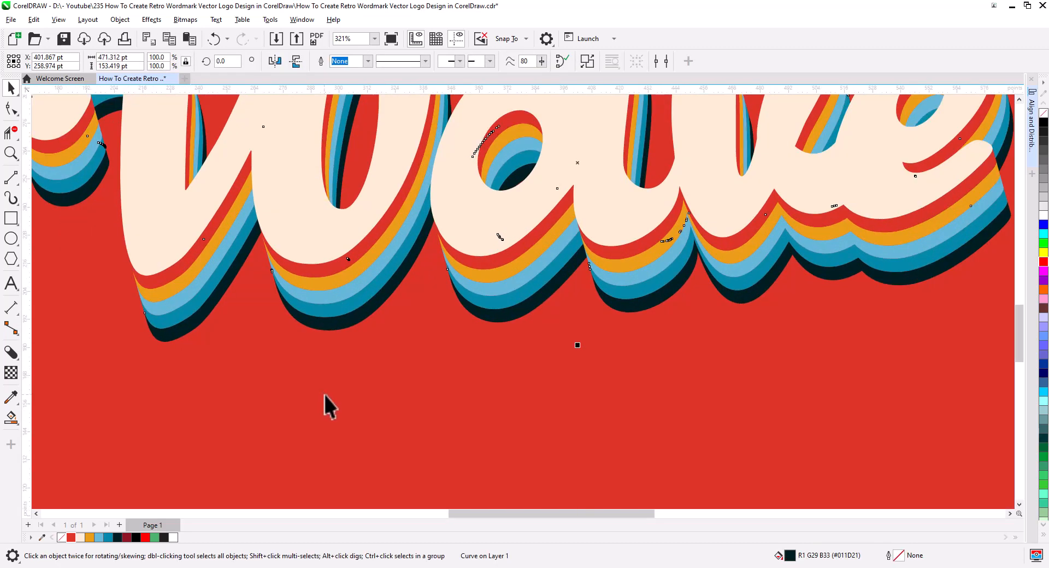
{"action": "left_click_drag", "start_coordinate": [755, 221], "coordinate": [759, 229]}
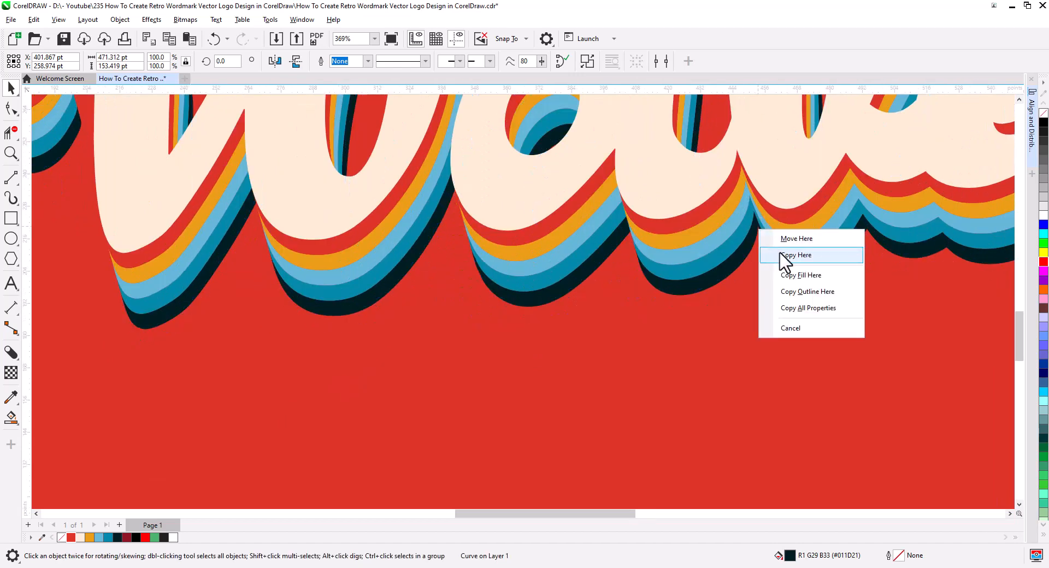
{"action": "left_click", "coordinate": [789, 250]}
{"action": "key", "text": "ctrl+d"}
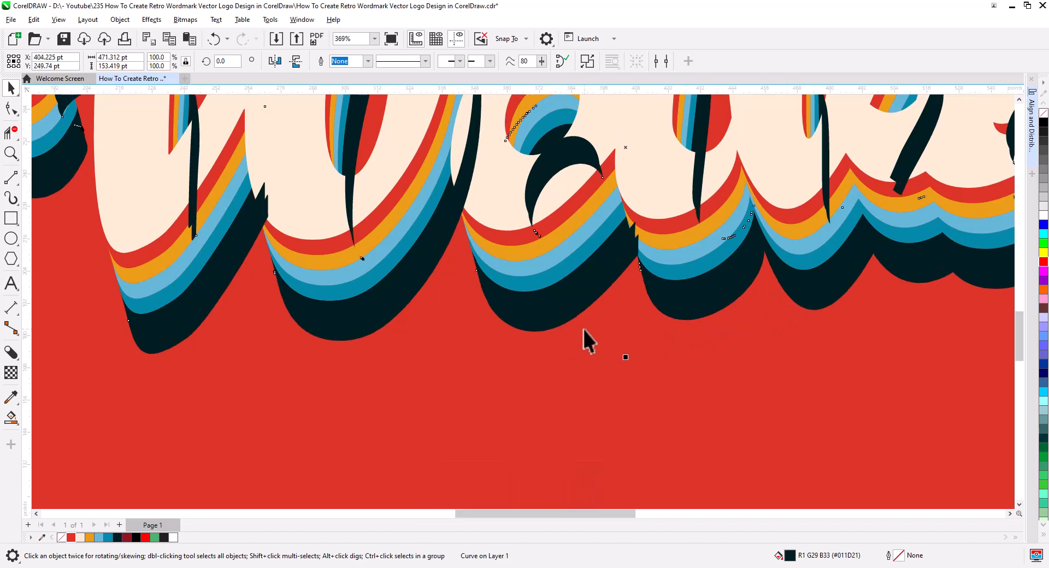
Fill both new copies of the outermost shadow layer with dark red (#8E1423).
{"action": "left_click", "coordinate": [264, 198], "text": "shift"}
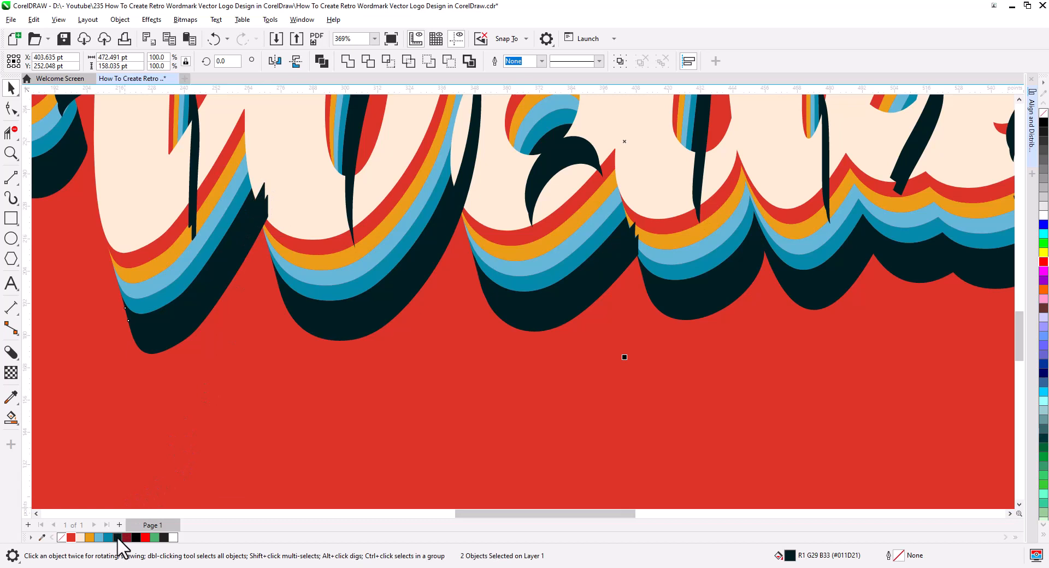
{"action": "key", "text": "ctrl+l"}
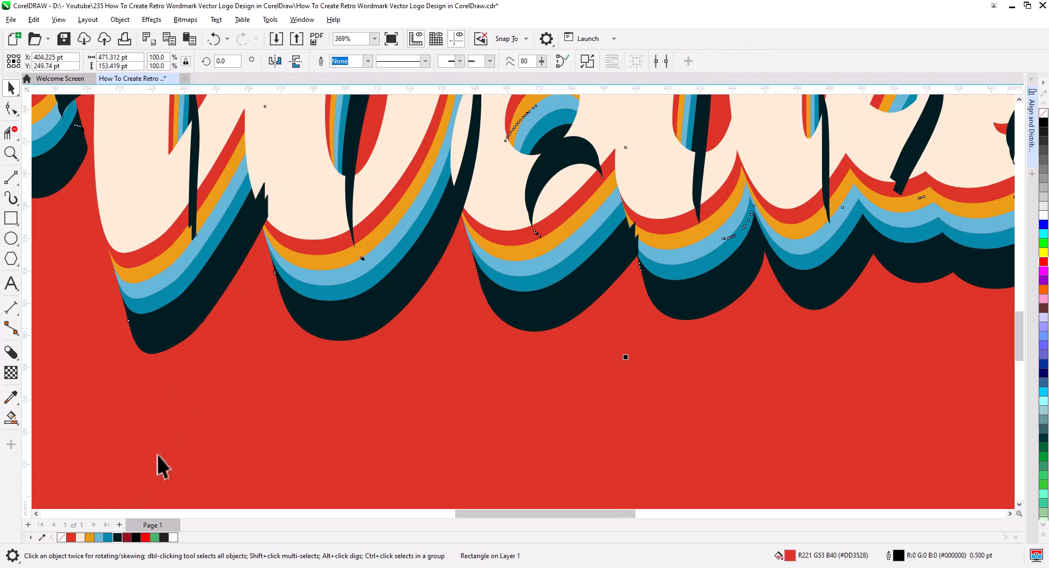
{"action": "left_click", "coordinate": [128, 537]}
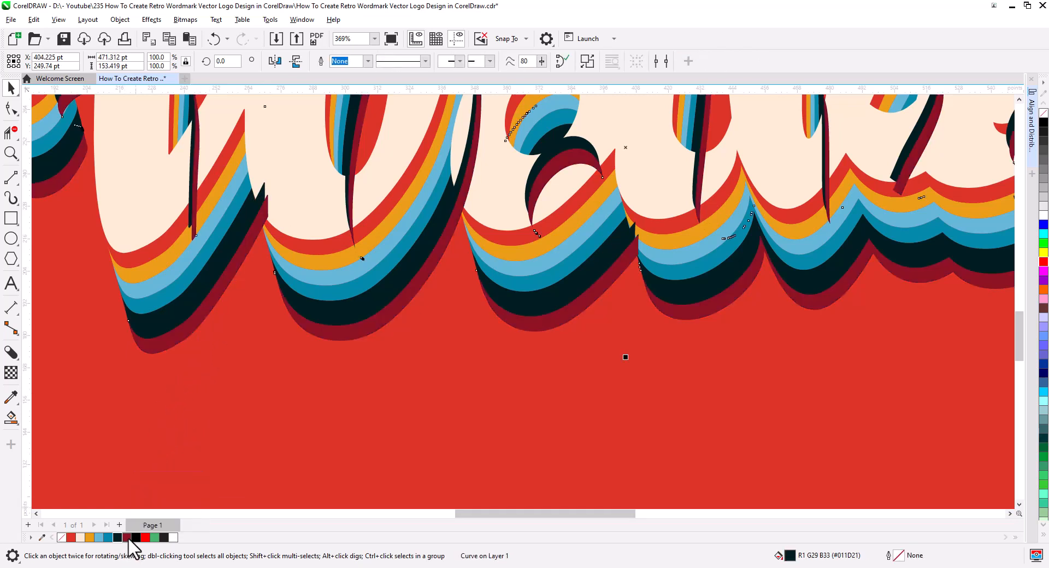
{"action": "left_click", "coordinate": [180, 328]}
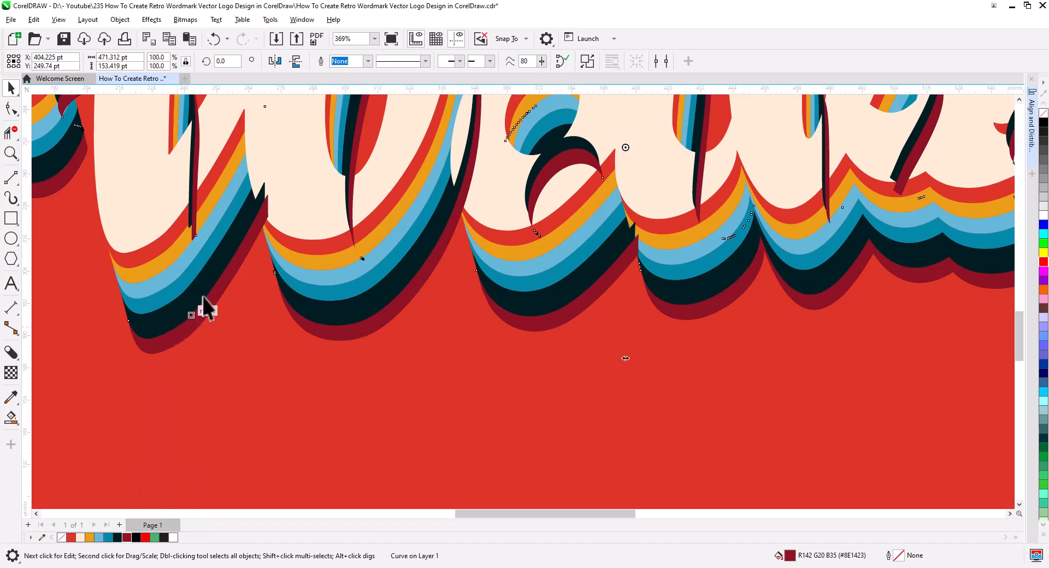
{"action": "left_click", "coordinate": [256, 255]}
{"action": "left_click", "coordinate": [262, 192]}
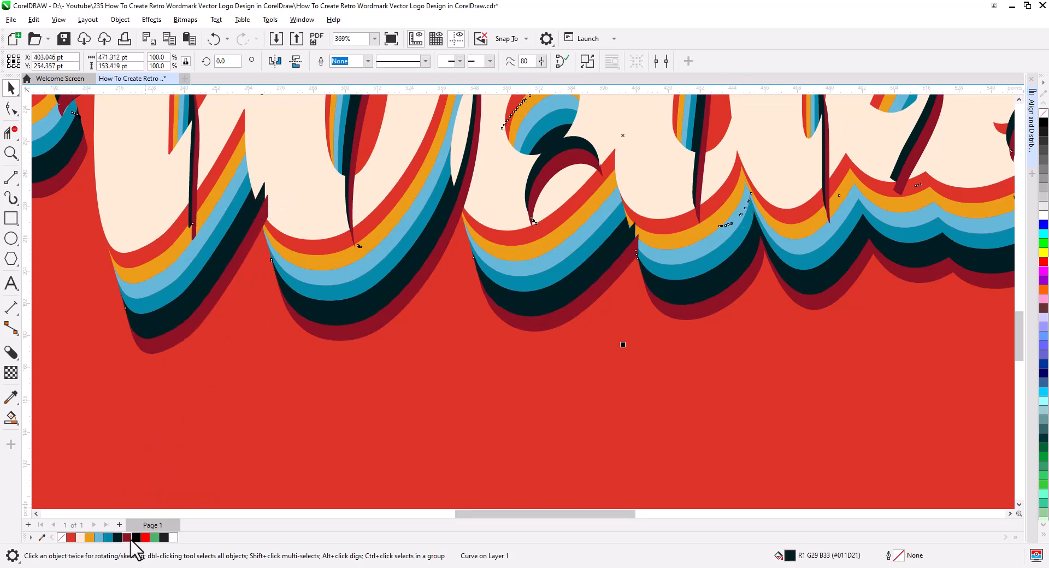
{"action": "left_click", "coordinate": [126, 537]}
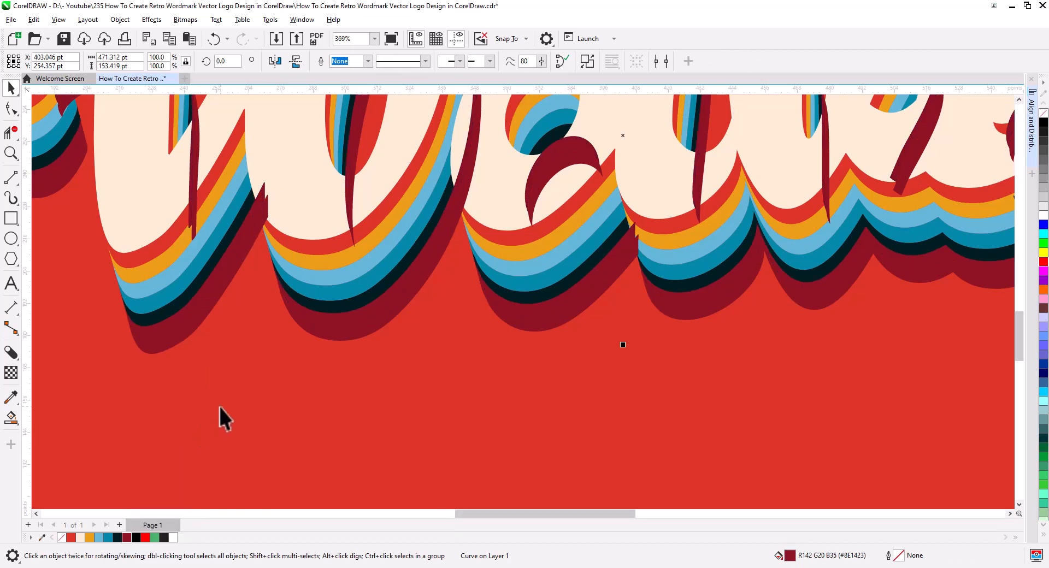
Send both dark red shadow copies to the back of the layer, with the red background rectangle behind them.
{"action": "key", "text": "shift+Page_Down"}
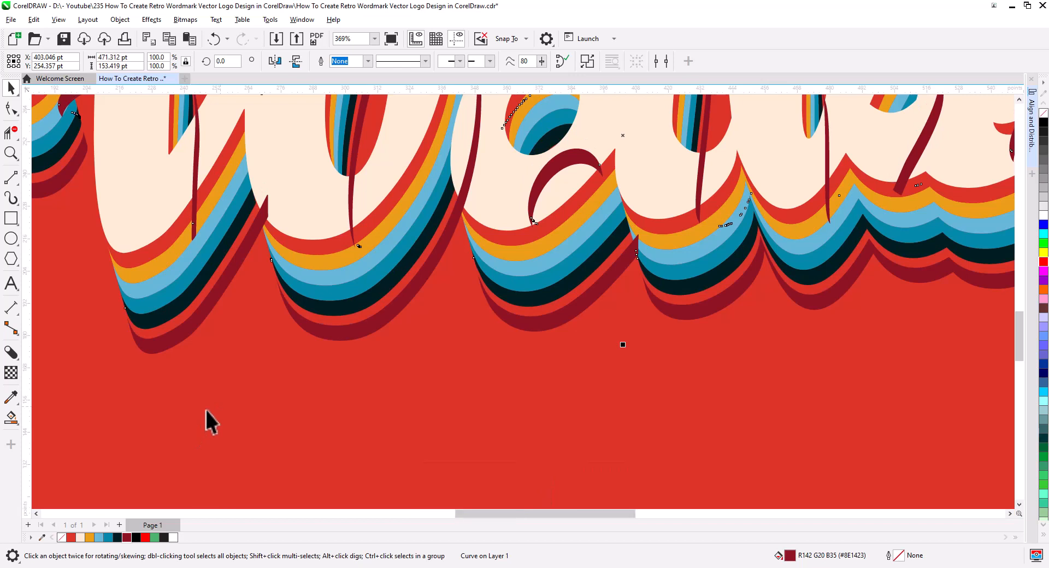
{"action": "key", "text": "shift+Page_Down"}
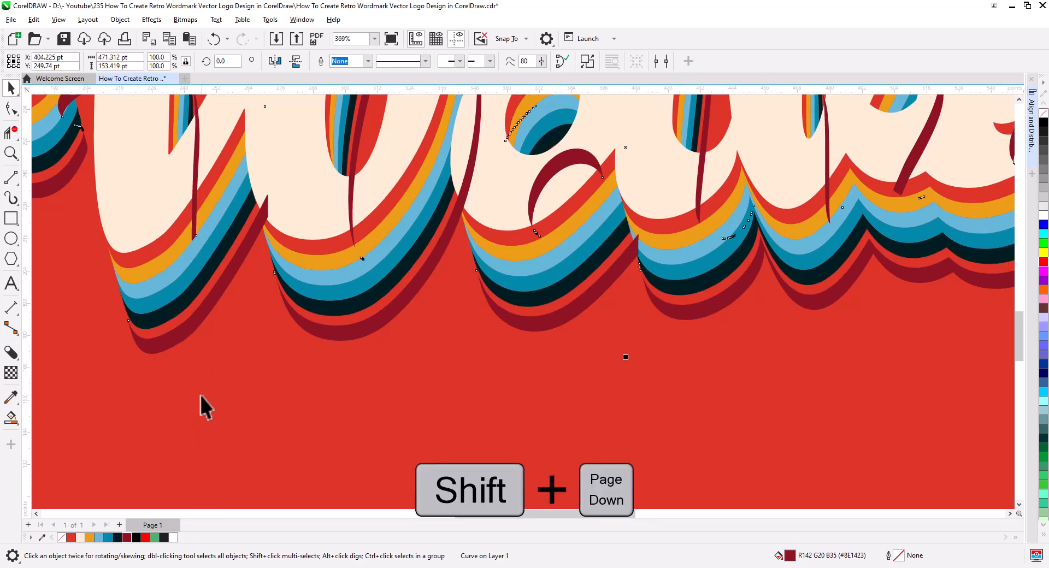
{"action": "left_click", "coordinate": [241, 423]}
{"action": "key", "text": "shift+Page_Down"}
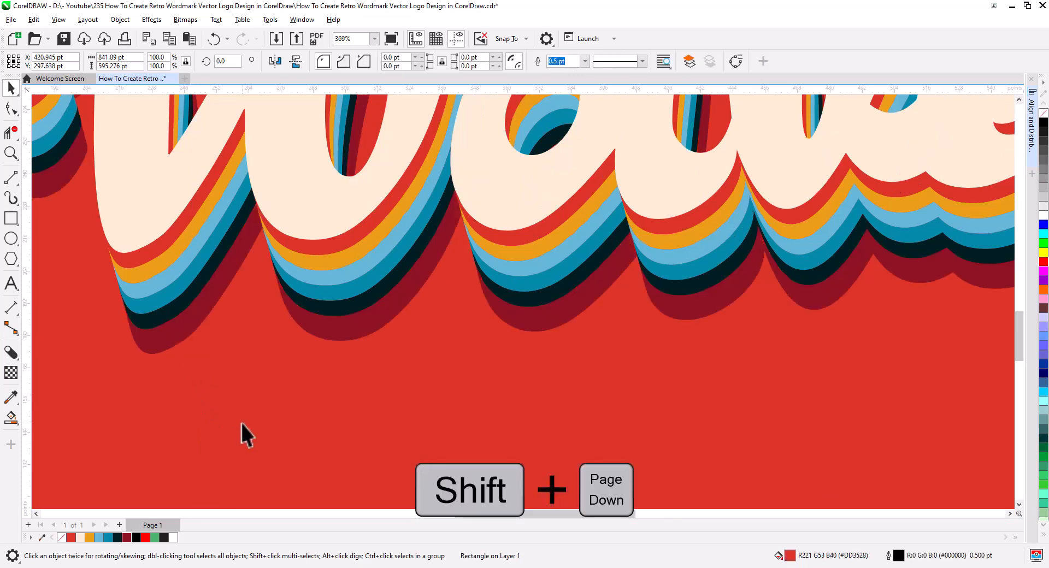
Give the cream wordmark face a red (#DD3528) outline 3.0 pt wide.
{"action": "scroll", "coordinate": [328, 373], "scroll_direction": "down", "scroll_amount": 2}
{"action": "left_click_drag", "start_coordinate": [480, 411], "coordinate": [425, 409]}
{"action": "left_click", "coordinate": [983, 328]}
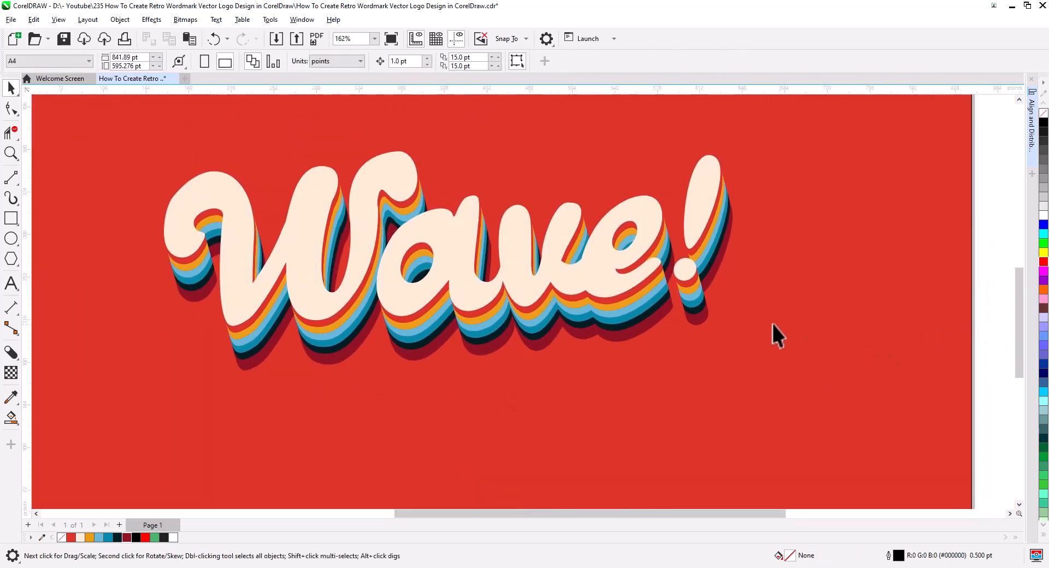
{"action": "left_click_drag", "start_coordinate": [702, 344], "coordinate": [738, 361]}
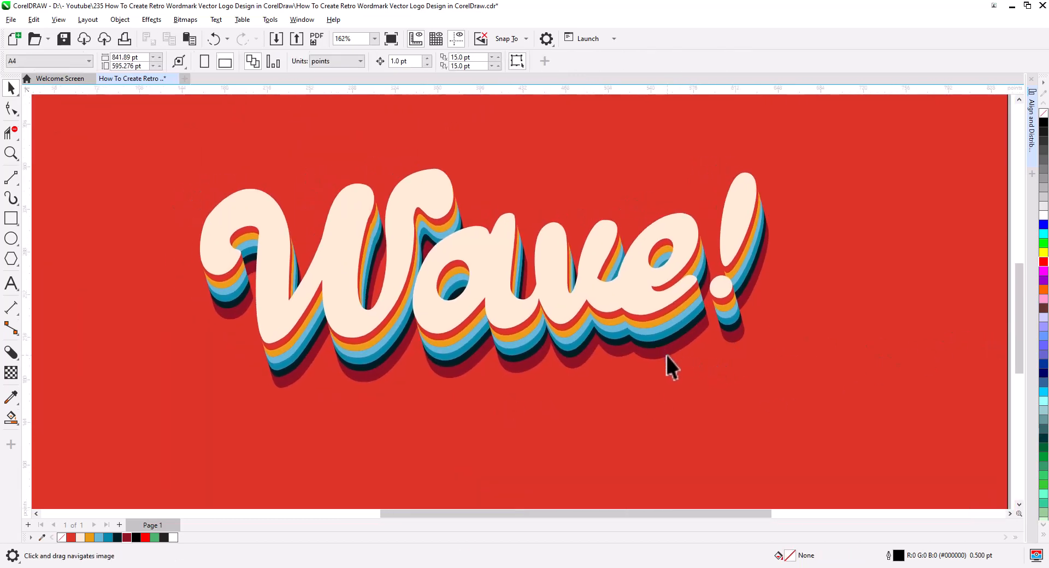
{"action": "left_click_drag", "start_coordinate": [666, 356], "coordinate": [673, 370]}
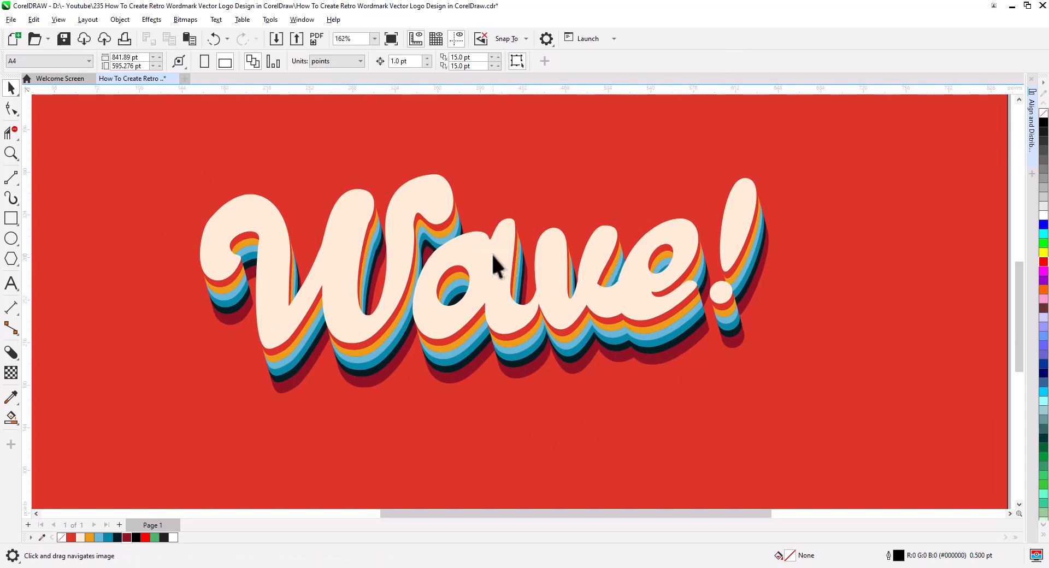
{"action": "left_click", "coordinate": [483, 290]}
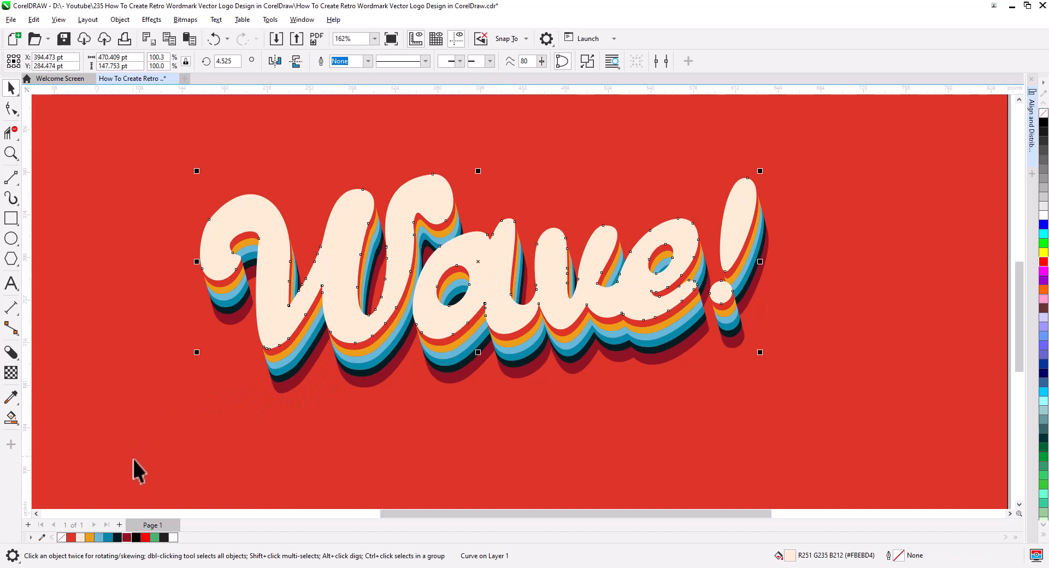
{"action": "right_click", "coordinate": [71, 538]}
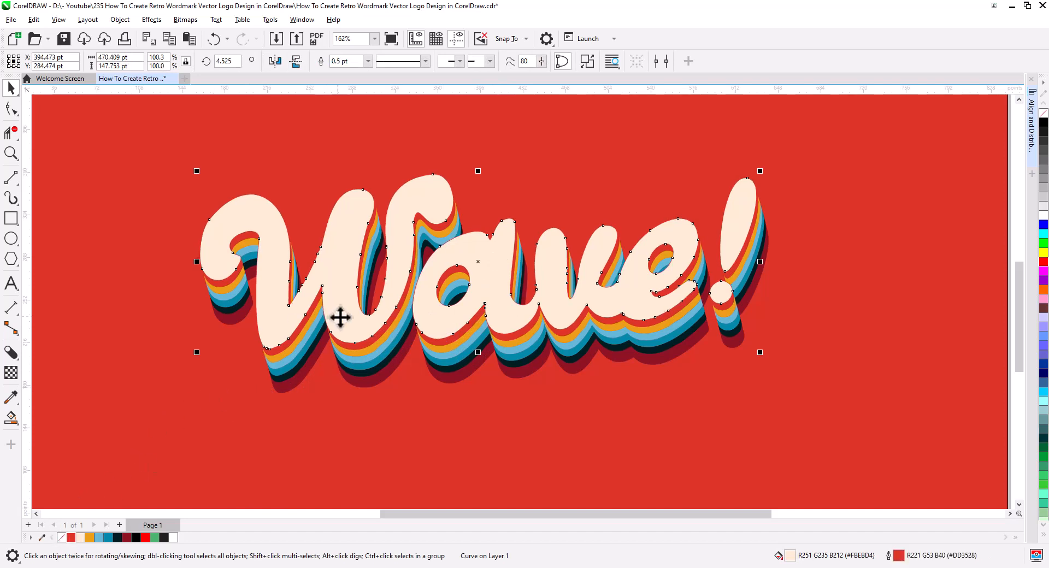
{"action": "left_click", "coordinate": [368, 61]}
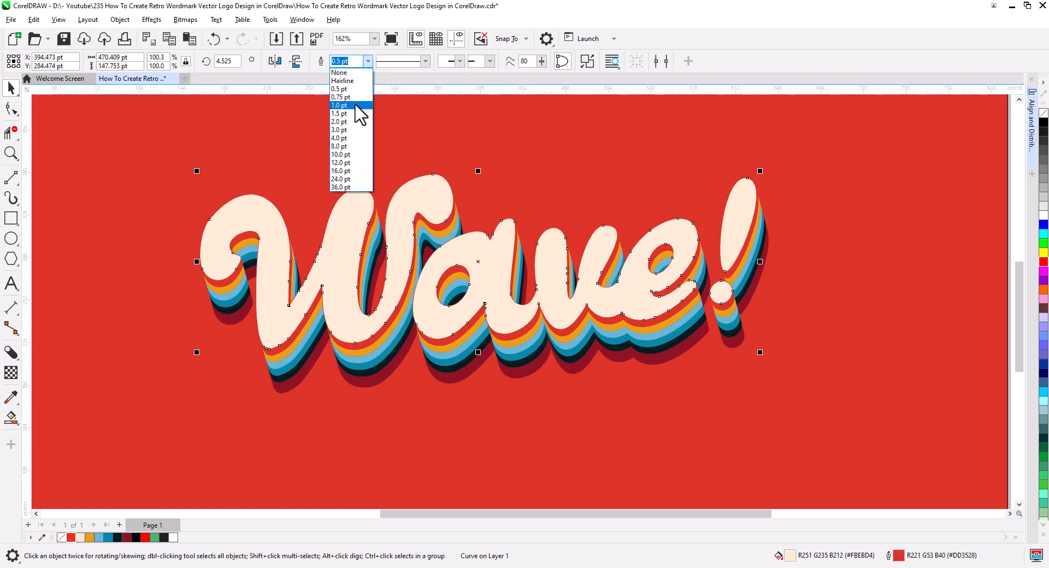
{"action": "left_click", "coordinate": [355, 130]}
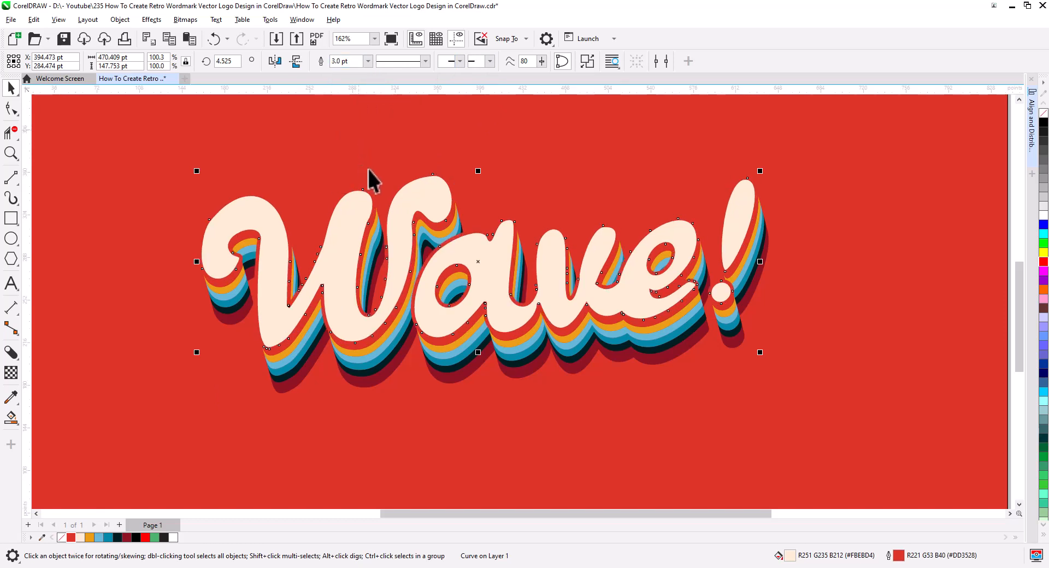
{"action": "left_click", "coordinate": [584, 386]}
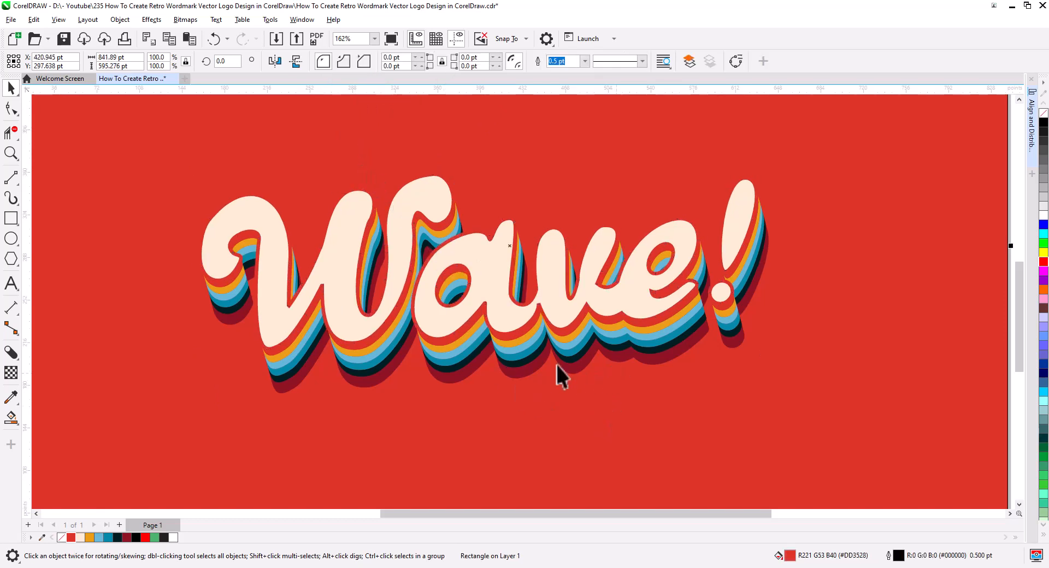
{"action": "scroll", "coordinate": [485, 251], "scroll_direction": "up", "scroll_amount": 3}
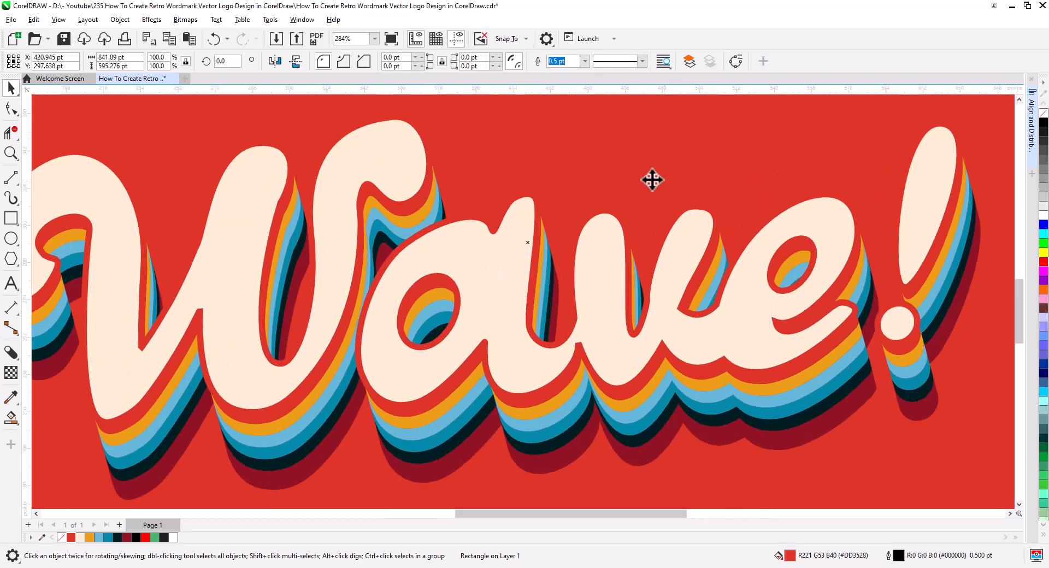